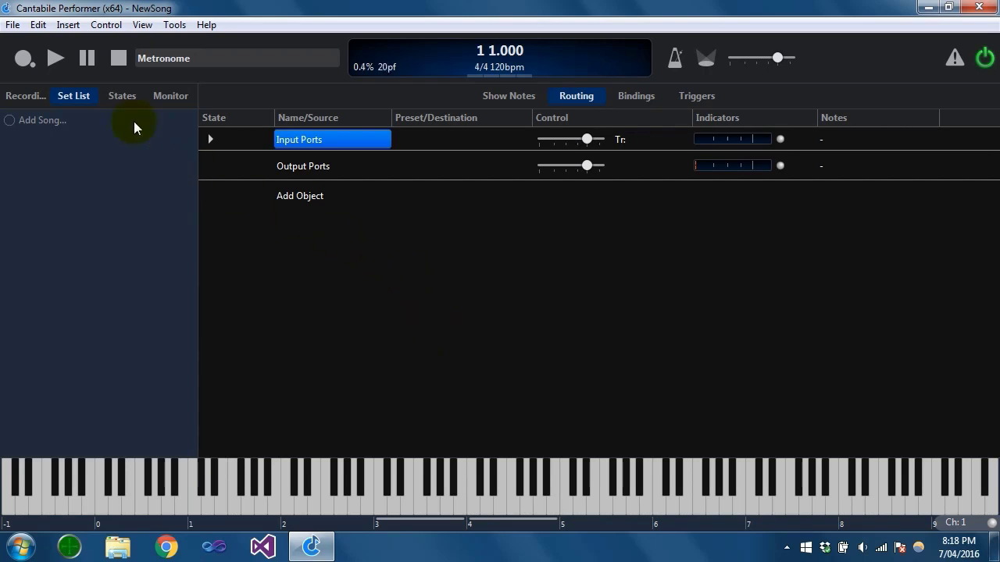
Save the empty set list as demo in the Cantabile folder
{"action": "left_click", "coordinate": [12, 24]}
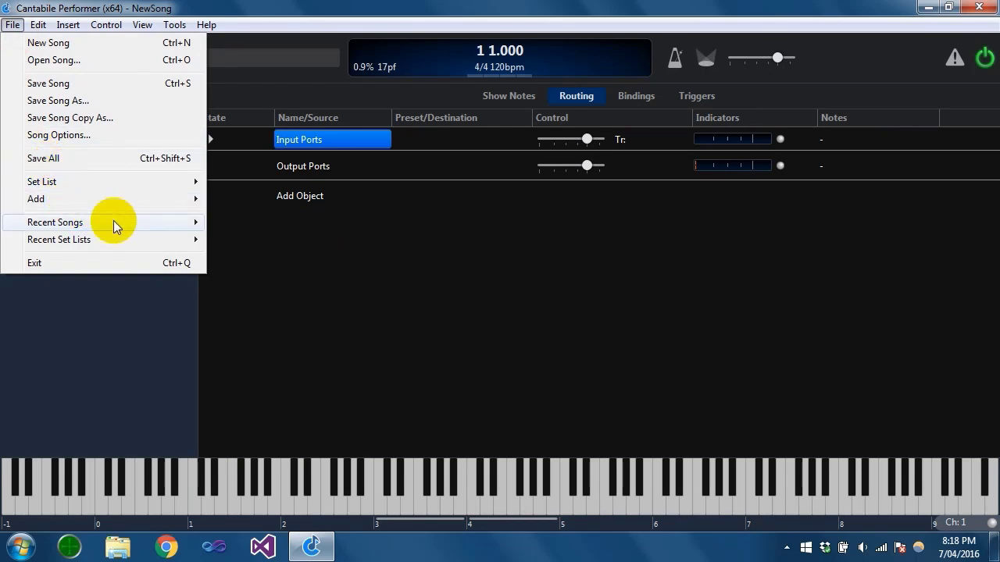
{"action": "mouse_move", "coordinate": [109, 182]}
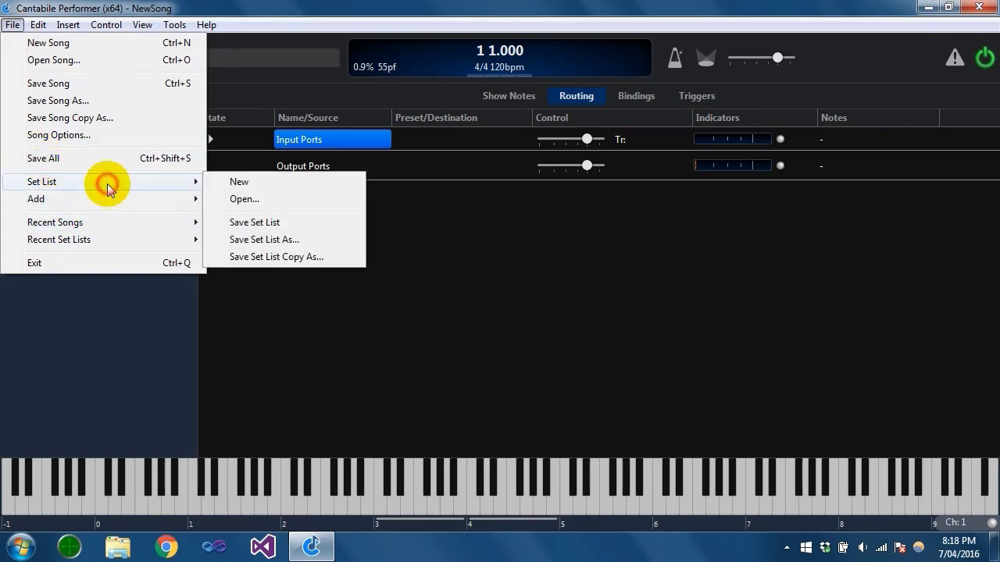
{"action": "left_click", "coordinate": [306, 243]}
{"action": "type", "text": "demo"}
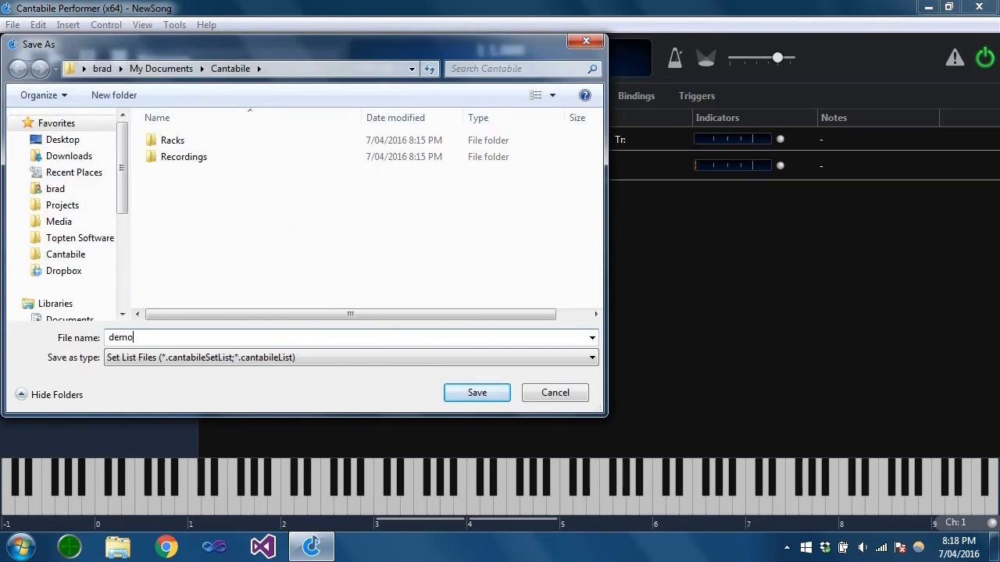
{"action": "key", "text": "Return"}
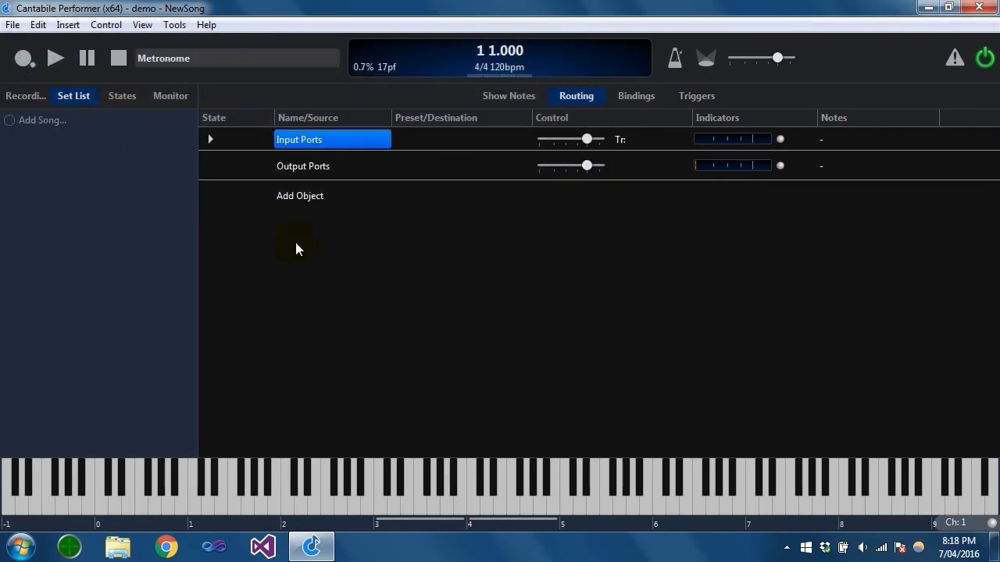
Add a media player to the song, and create a new rack saved as Organ in the Racks folder
{"action": "left_click", "coordinate": [316, 197]}
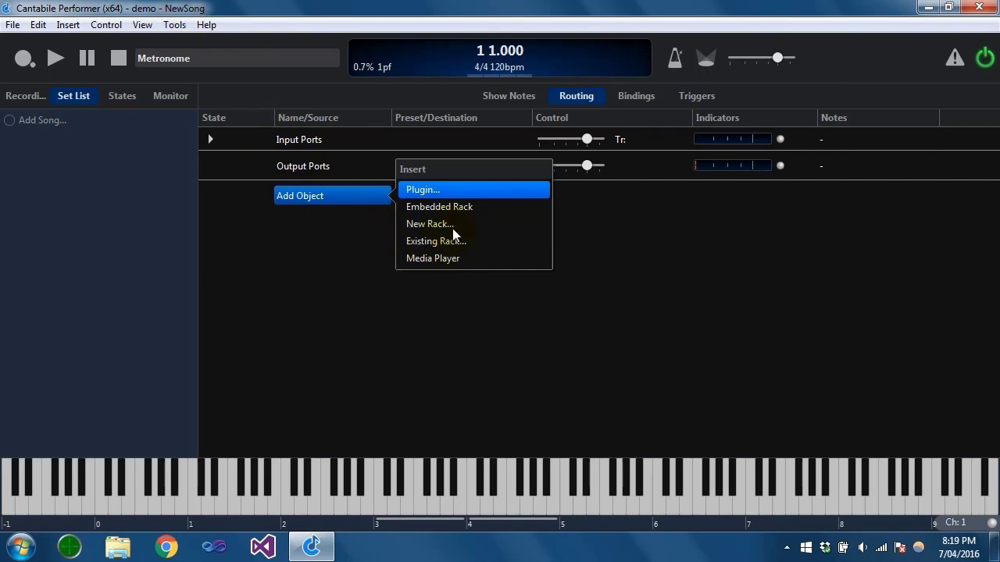
{"action": "key", "text": "Return"}
{"action": "left_click", "coordinate": [68, 24]}
{"action": "left_click", "coordinate": [140, 101]}
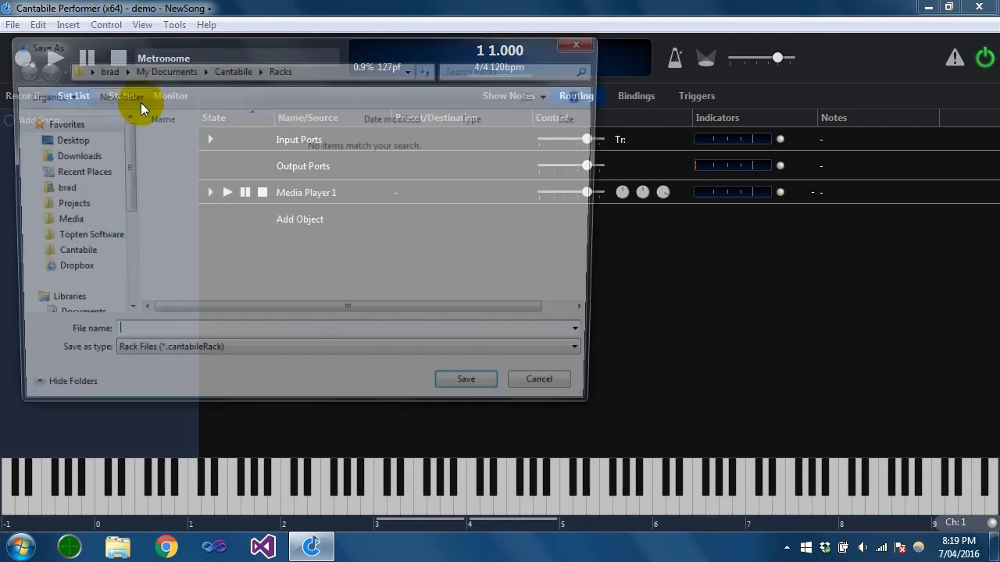
{"action": "left_click", "coordinate": [205, 341]}
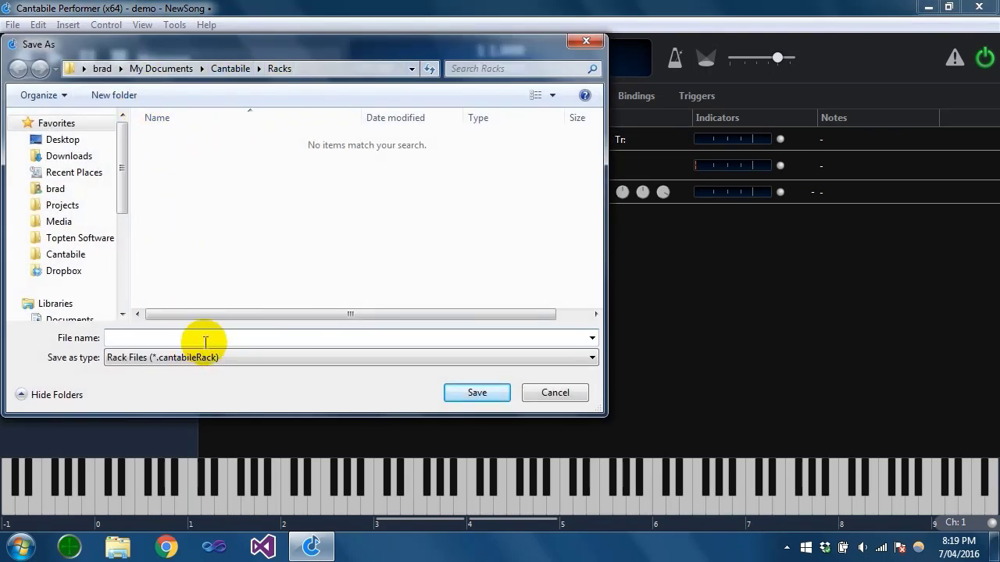
{"action": "type", "text": "Organ"}
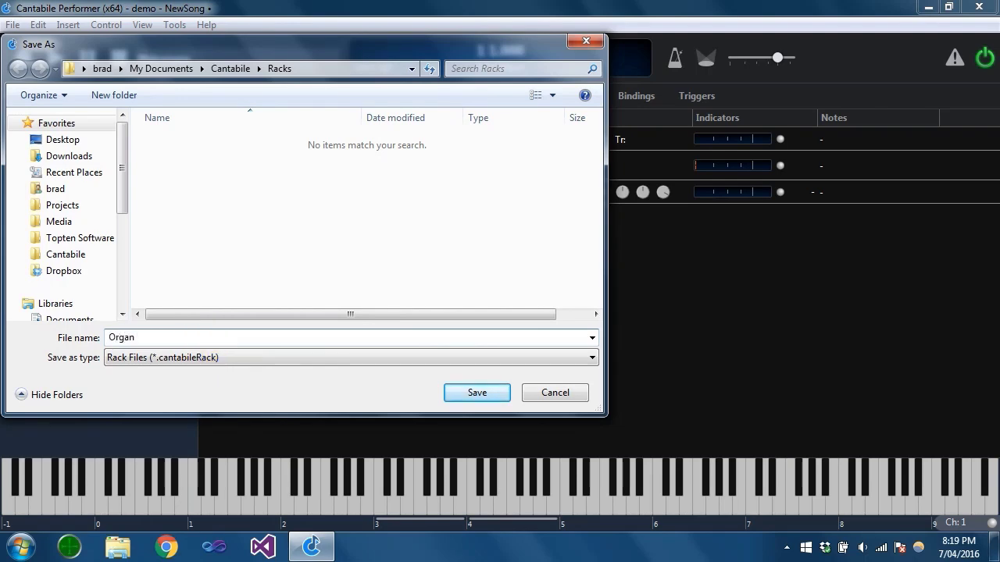
{"action": "key", "text": "Return"}
Examine the Organ rack's row and routes in the song, and look inside the rack before returning to the song
{"action": "left_click", "coordinate": [329, 216]}
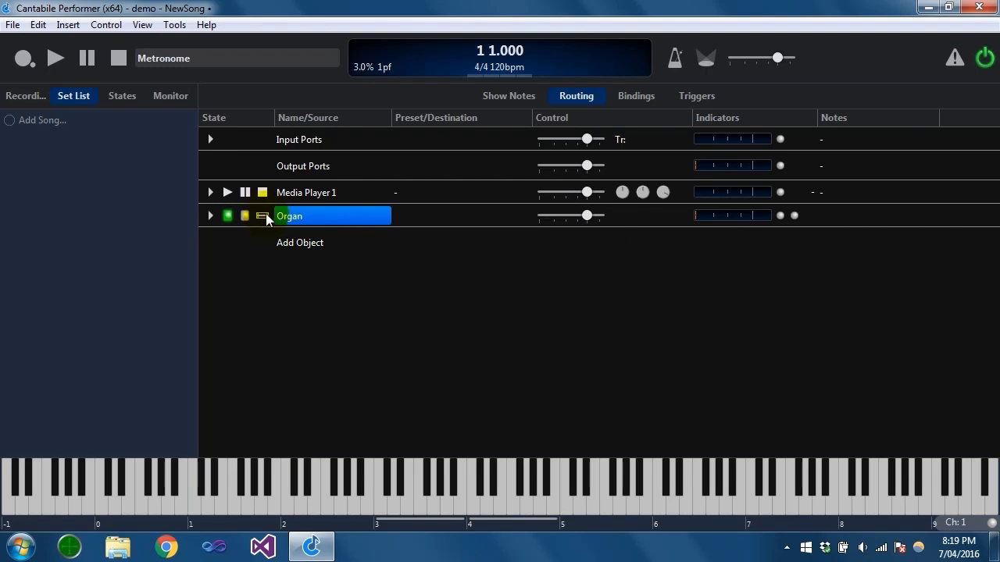
{"action": "left_click", "coordinate": [226, 218]}
{"action": "left_click", "coordinate": [210, 216]}
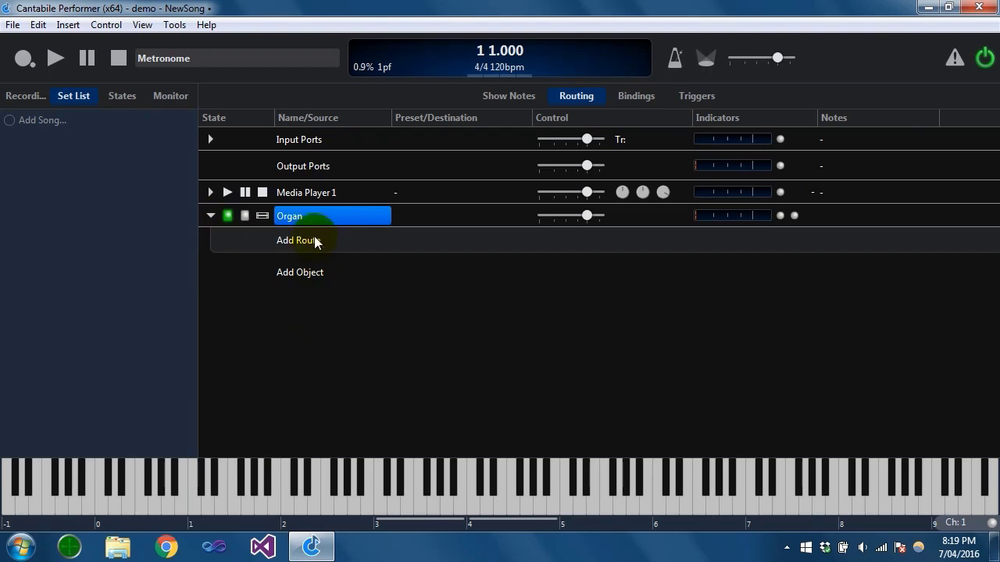
{"action": "left_click", "coordinate": [211, 215]}
{"action": "mouse_move", "coordinate": [320, 217]}
{"action": "left_mouse_down"}
{"action": "mouse_move", "coordinate": [286, 214]}
{"action": "mouse_move", "coordinate": [339, 218]}
{"action": "left_mouse_up"}
{"action": "double_click", "coordinate": [339, 217]}
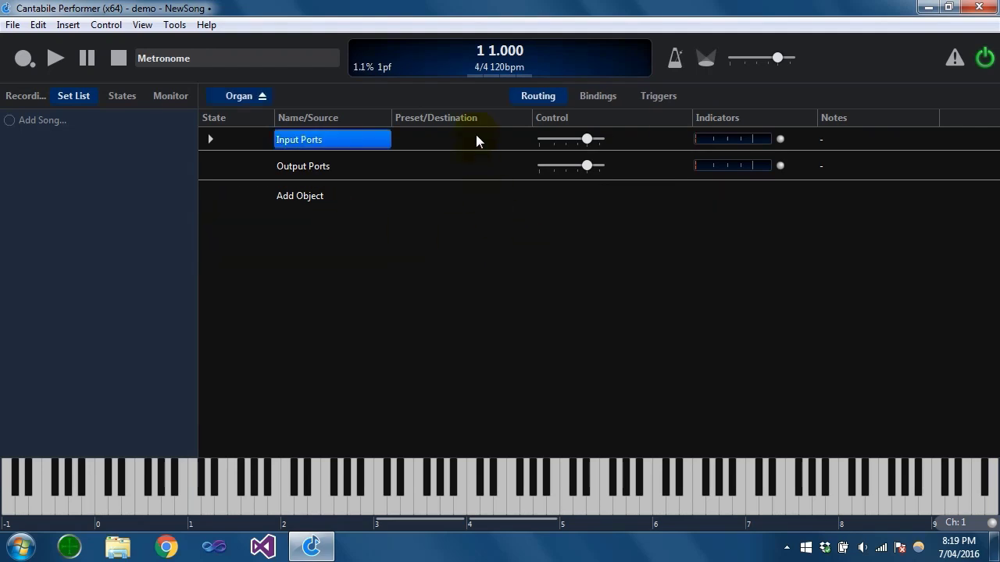
{"action": "left_click", "coordinate": [259, 96]}
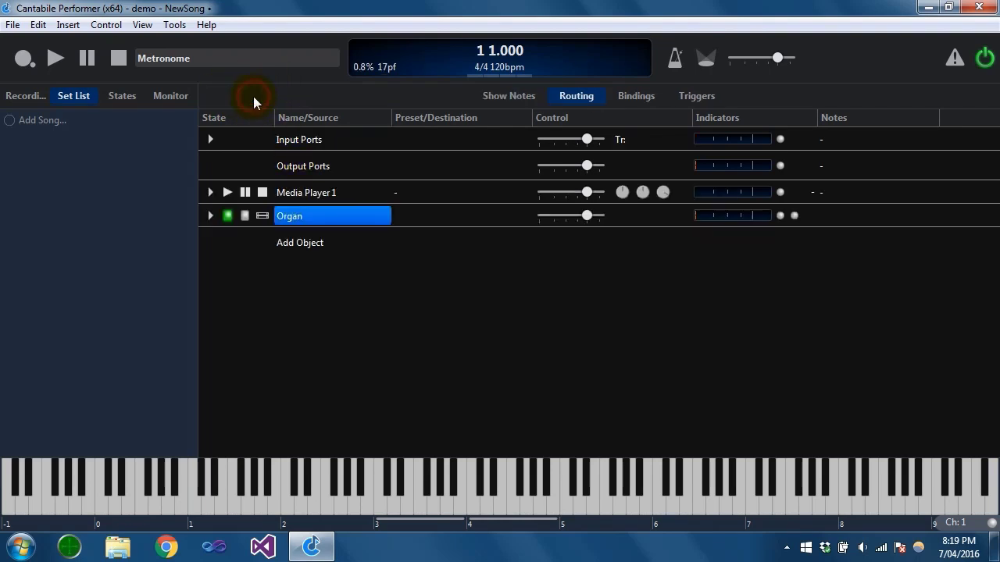
{"action": "double_click", "coordinate": [341, 215]}
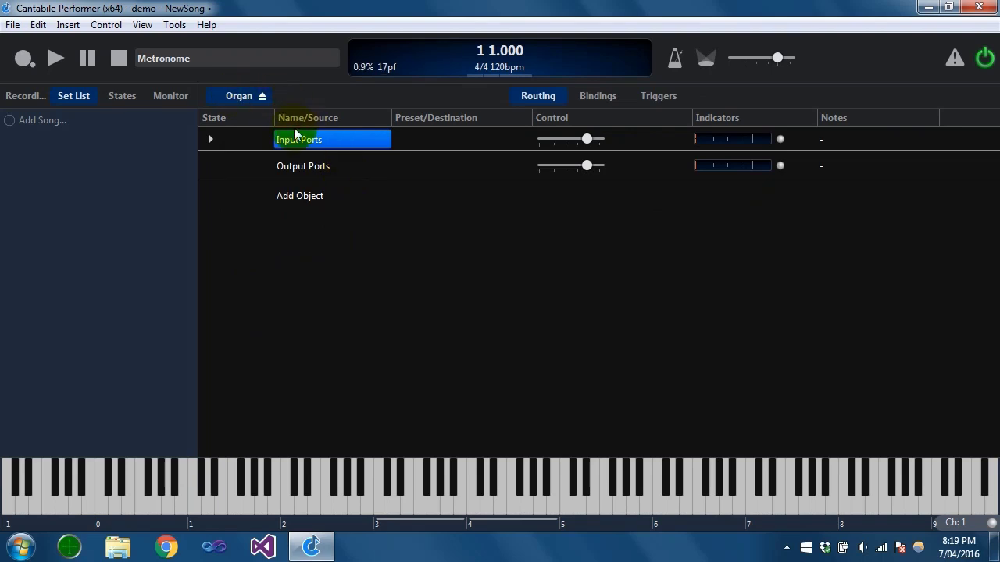
{"action": "left_click", "coordinate": [228, 96]}
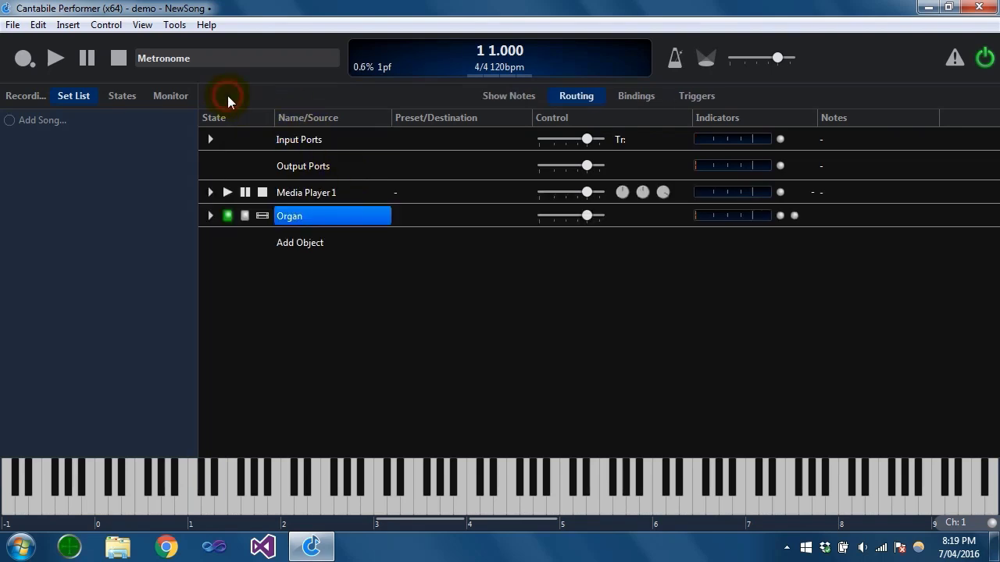
{"action": "double_click", "coordinate": [293, 216]}
{"action": "key", "text": "BackSpace"}
Open the Organ rack and insert the VB3_x64 synth plugin in it
{"action": "double_click", "coordinate": [315, 217]}
{"action": "left_click", "coordinate": [244, 92]}
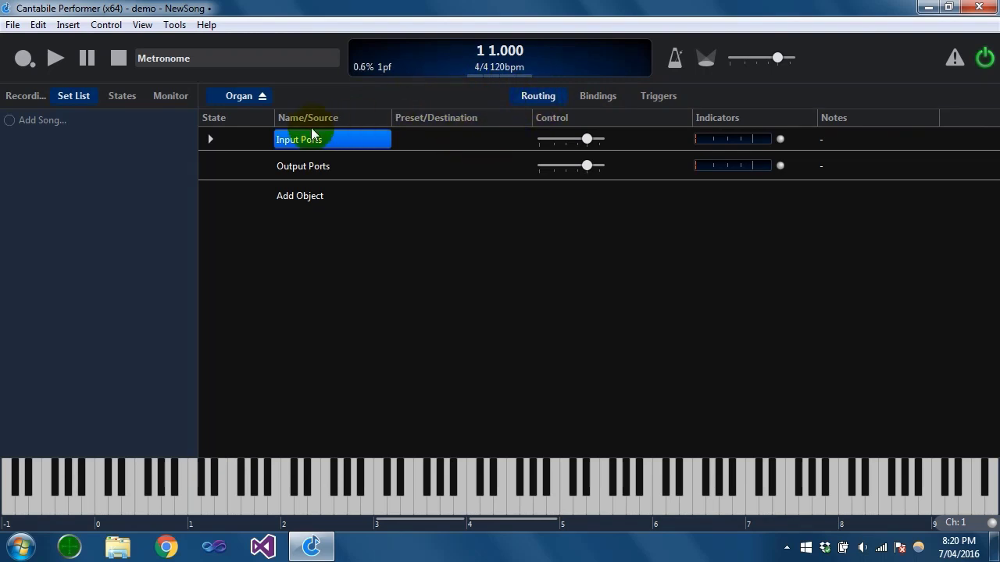
{"action": "left_click", "coordinate": [328, 198]}
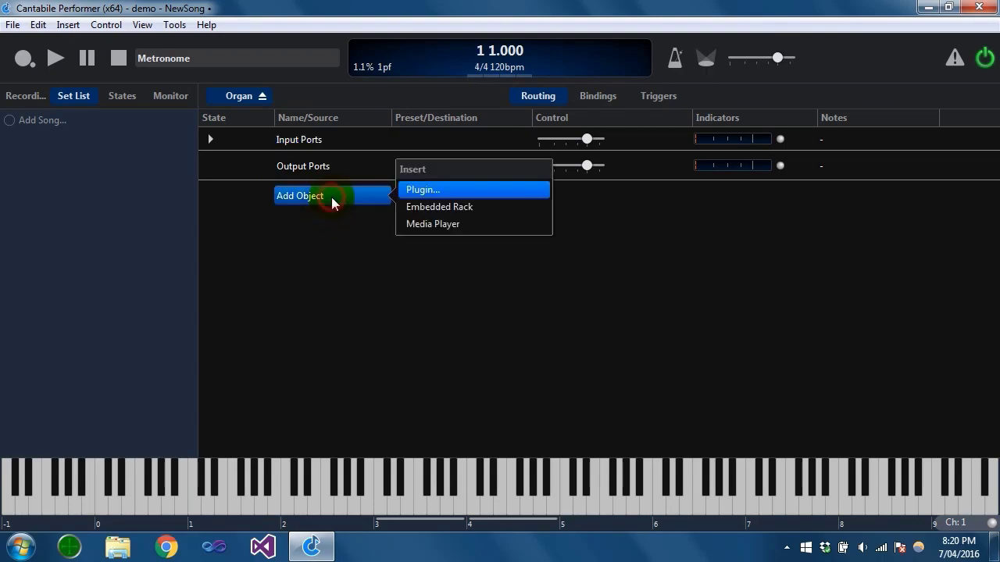
{"action": "left_click", "coordinate": [450, 194]}
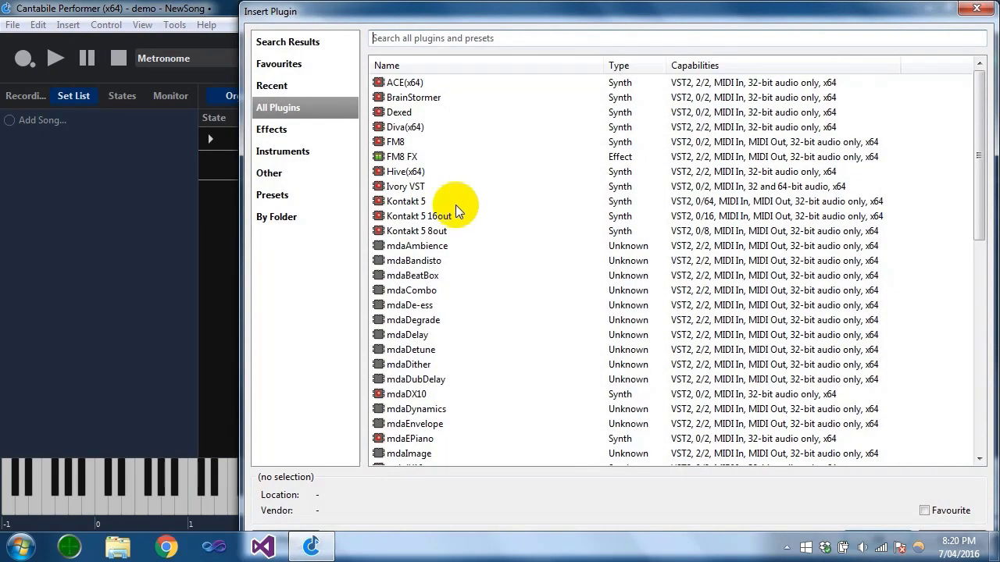
{"action": "type", "text": "vb3"}
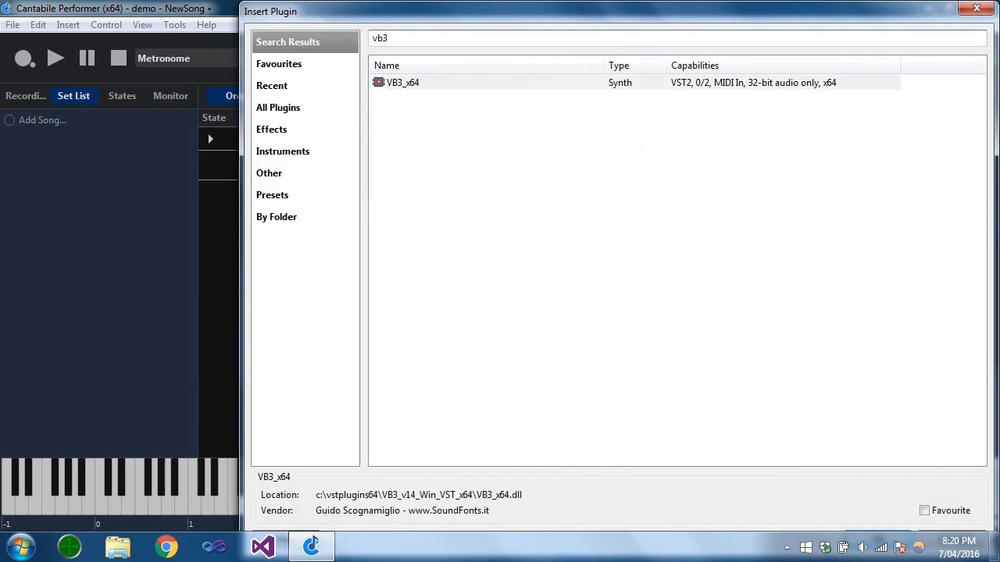
{"action": "key", "text": "Return"}
Insert the mdaLeslie plugin in the rack and route VB3's Stereo Out to mdaLeslie 1 - Stereo In
{"action": "left_click", "coordinate": [312, 272]}
{"action": "left_click", "coordinate": [424, 267]}
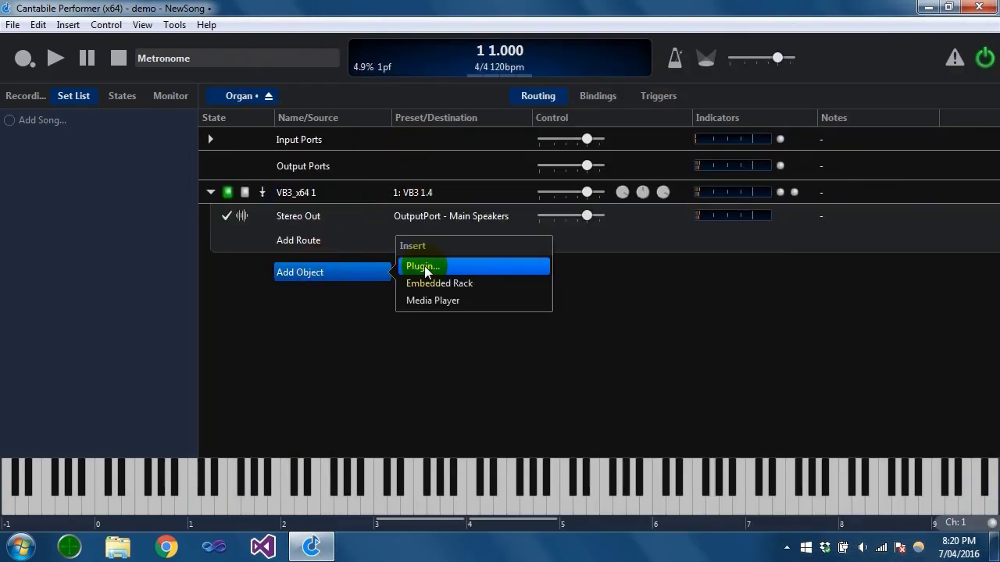
{"action": "type", "text": "les"}
{"action": "key", "text": "Return"}
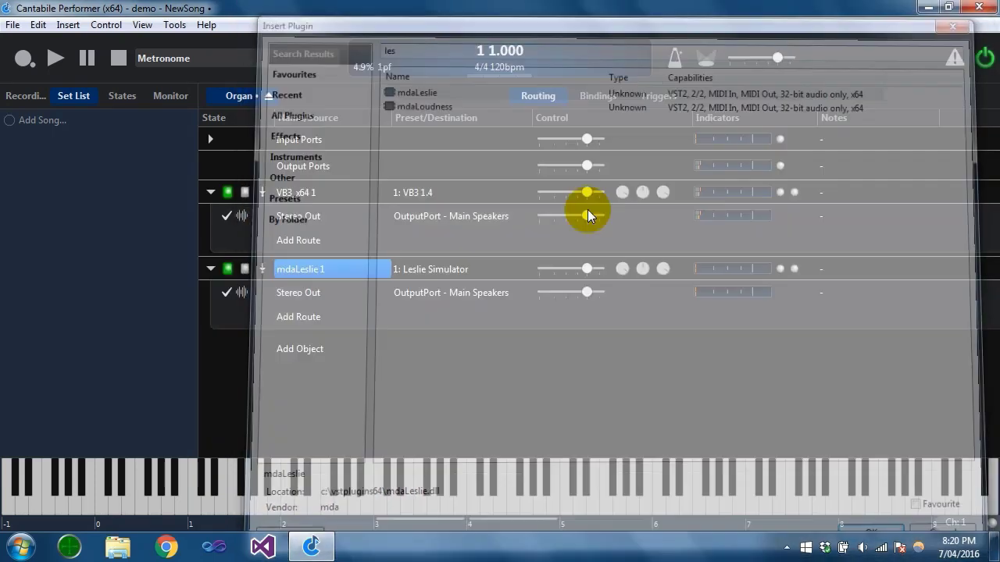
{"action": "left_click", "coordinate": [439, 224]}
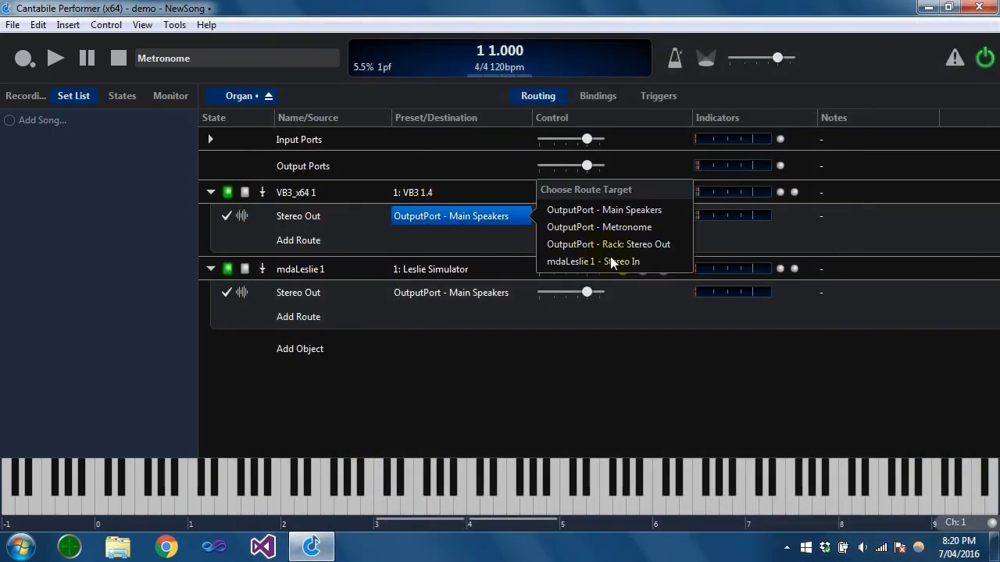
{"action": "left_click", "coordinate": [610, 260]}
Delete the Onscreen Keyboard route to mdaLeslie's MIDI In and try the organ sound on the onscreen keyboard
{"action": "left_click", "coordinate": [208, 139]}
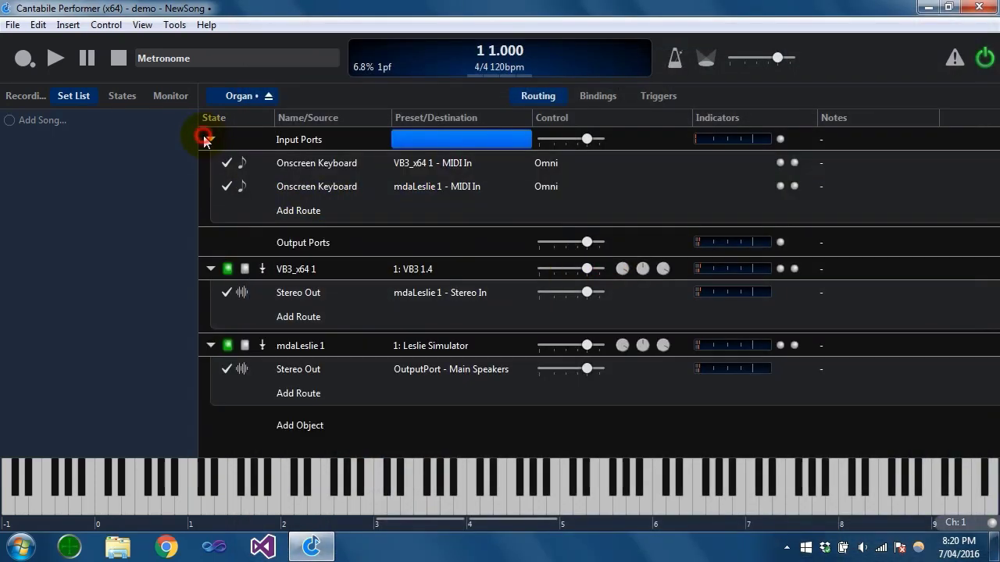
{"action": "left_click", "coordinate": [305, 185]}
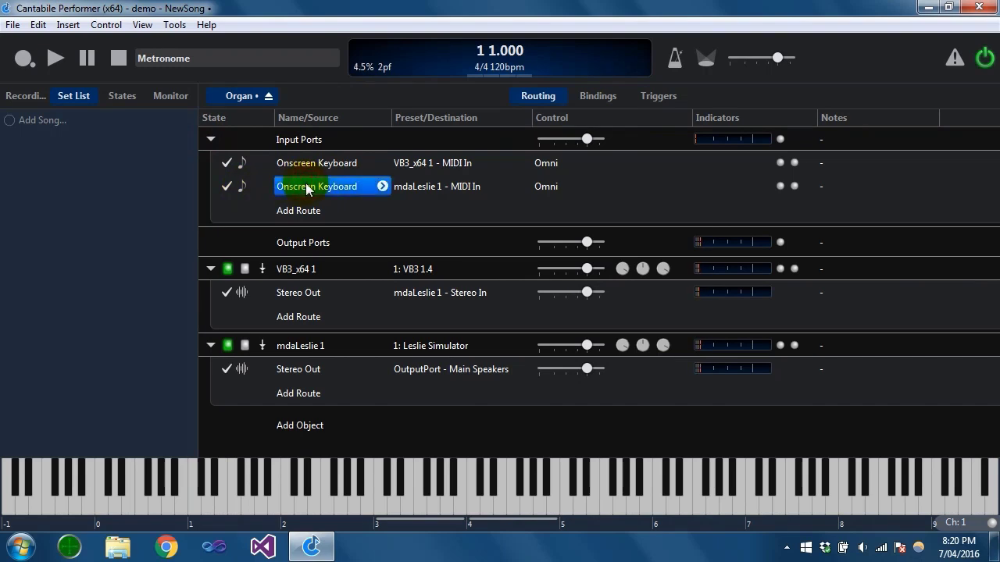
{"action": "key", "text": "Delete"}
{"action": "left_click", "coordinate": [309, 163]}
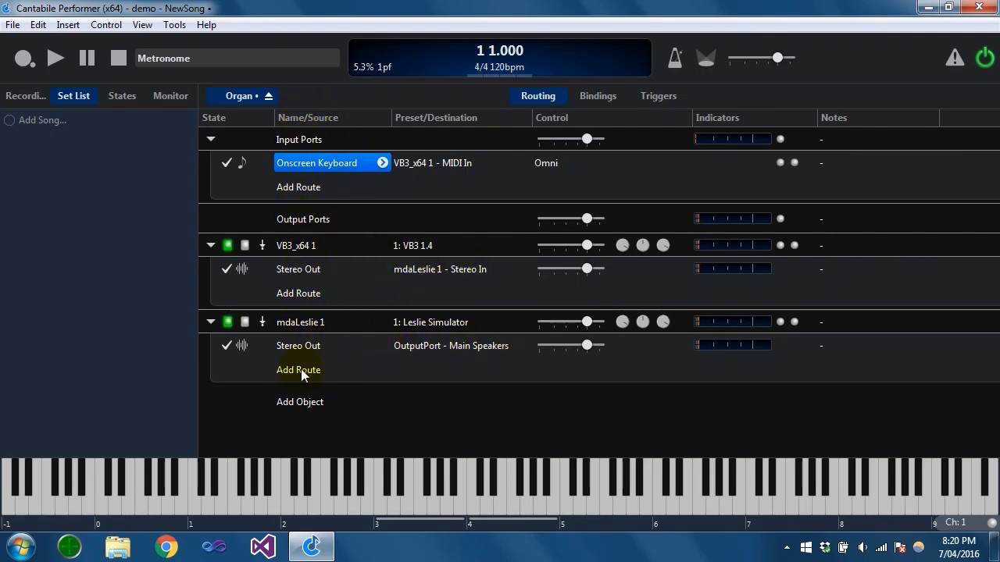
{"action": "left_click", "coordinate": [471, 508]}
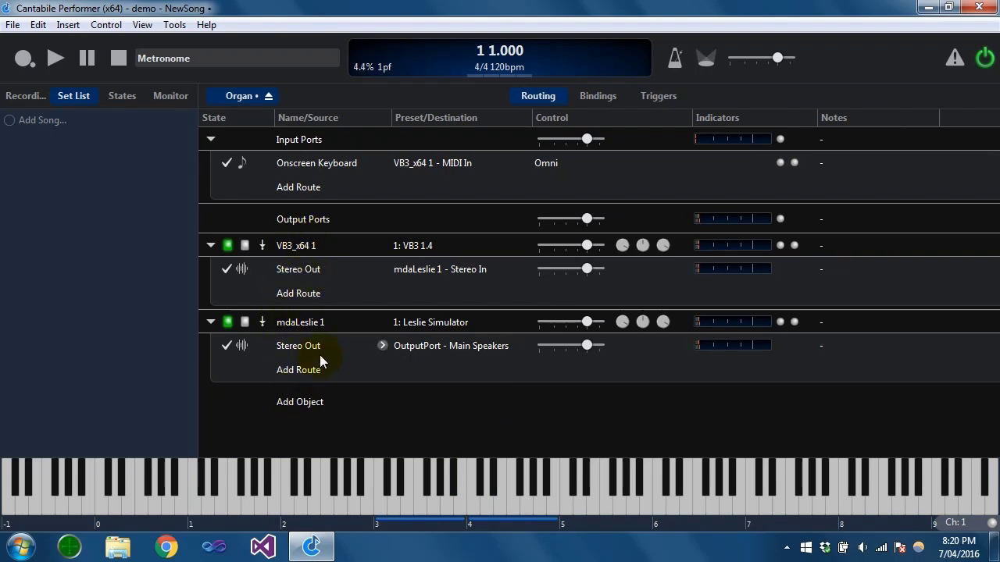
Return from the Organ rack to the song and delete the media player
{"action": "left_click", "coordinate": [260, 97]}
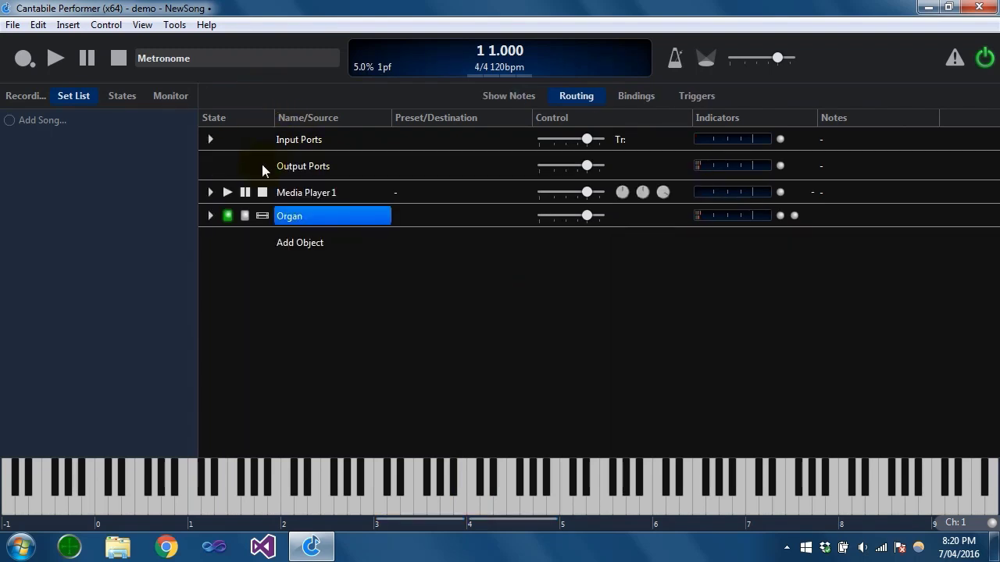
{"action": "left_click", "coordinate": [297, 198]}
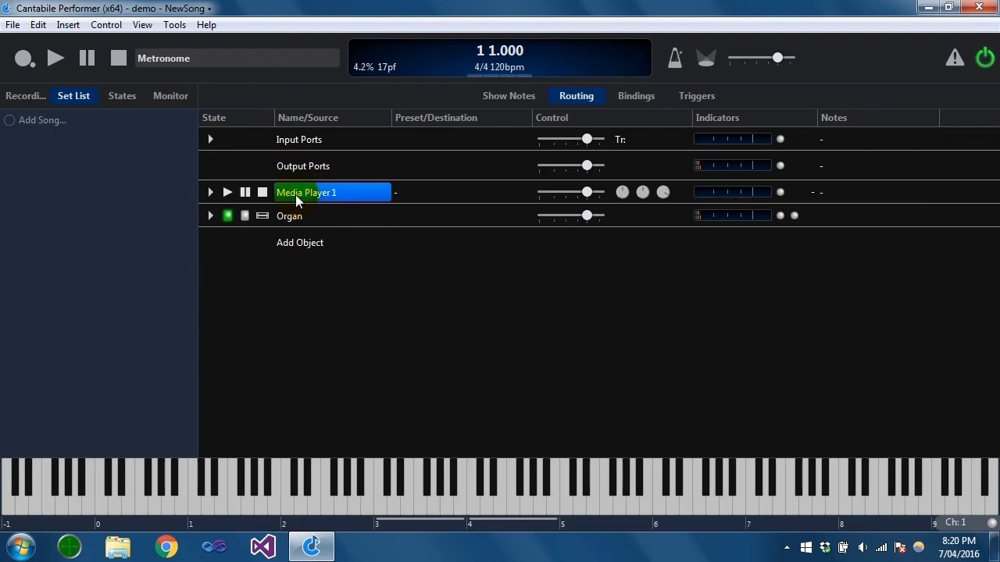
{"action": "key", "text": "Delete"}
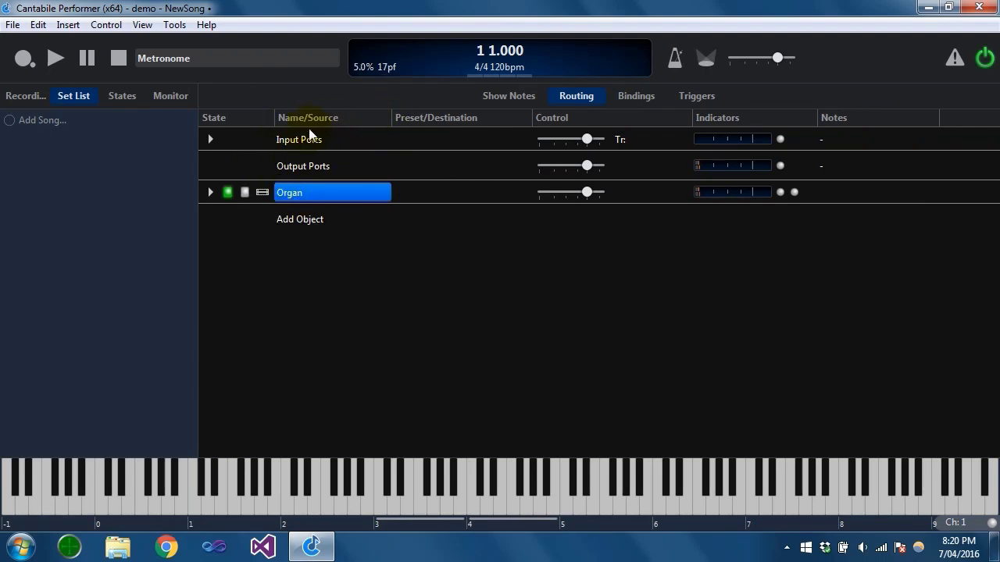
Check the routes under the song's input ports and the Organ rack, and try the onscreen keyboard
{"action": "left_click", "coordinate": [210, 139]}
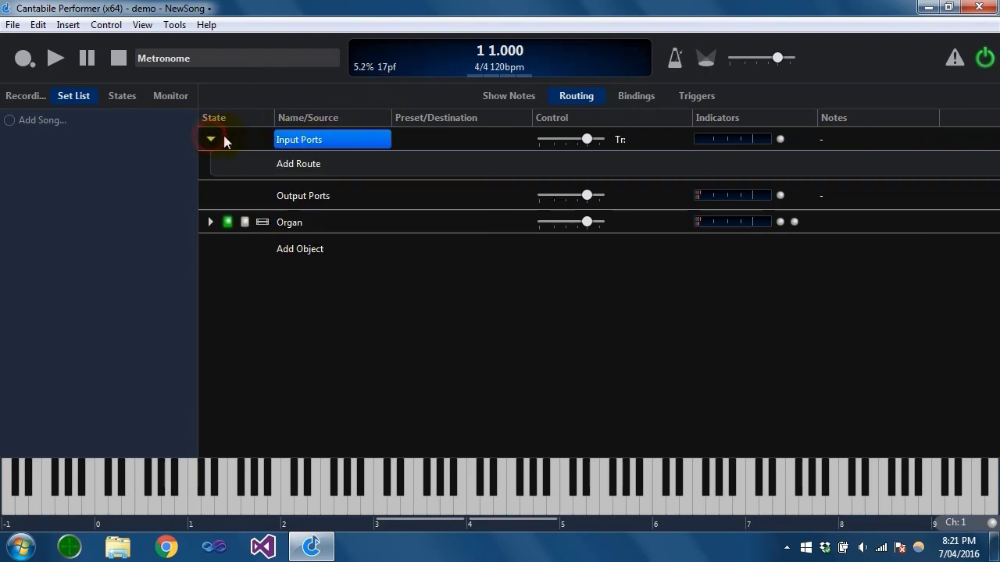
{"action": "left_click", "coordinate": [211, 223]}
{"action": "left_click", "coordinate": [305, 224]}
{"action": "left_click", "coordinate": [211, 223]}
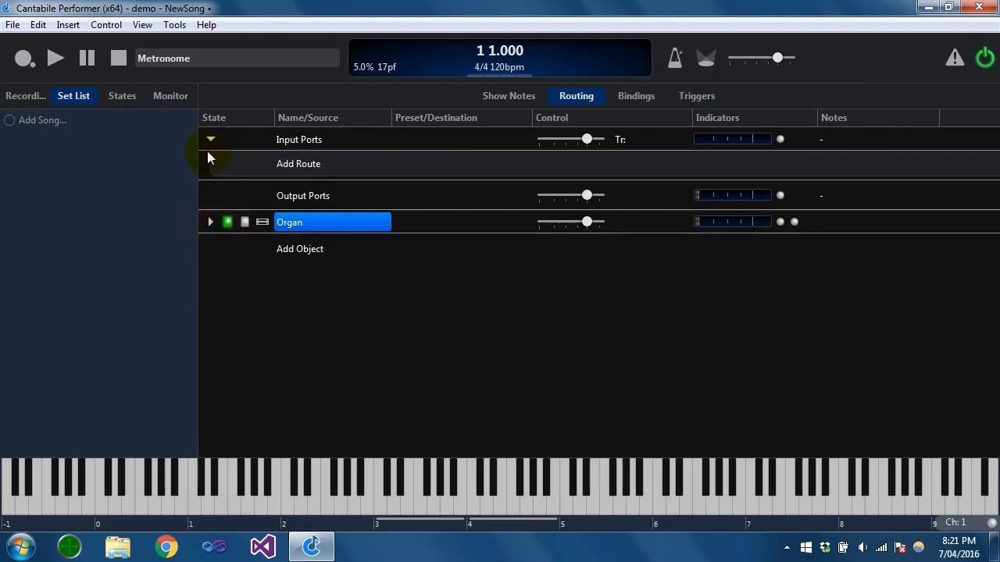
{"action": "left_click", "coordinate": [209, 140]}
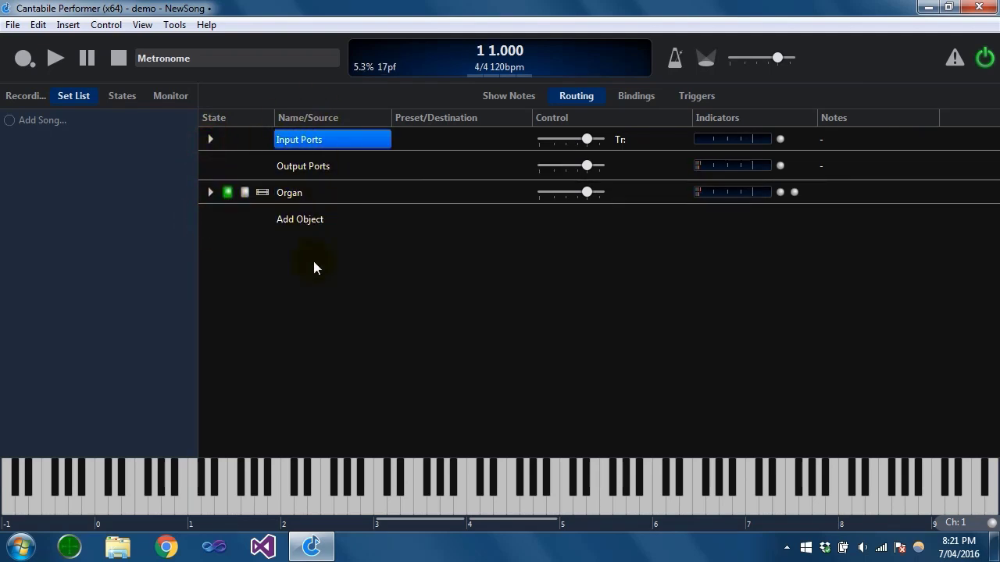
{"action": "left_click", "coordinate": [472, 504]}
Save the song as Song1 and add it to the demo set list
{"action": "left_click", "coordinate": [24, 54]}
{"action": "left_click", "coordinate": [12, 24]}
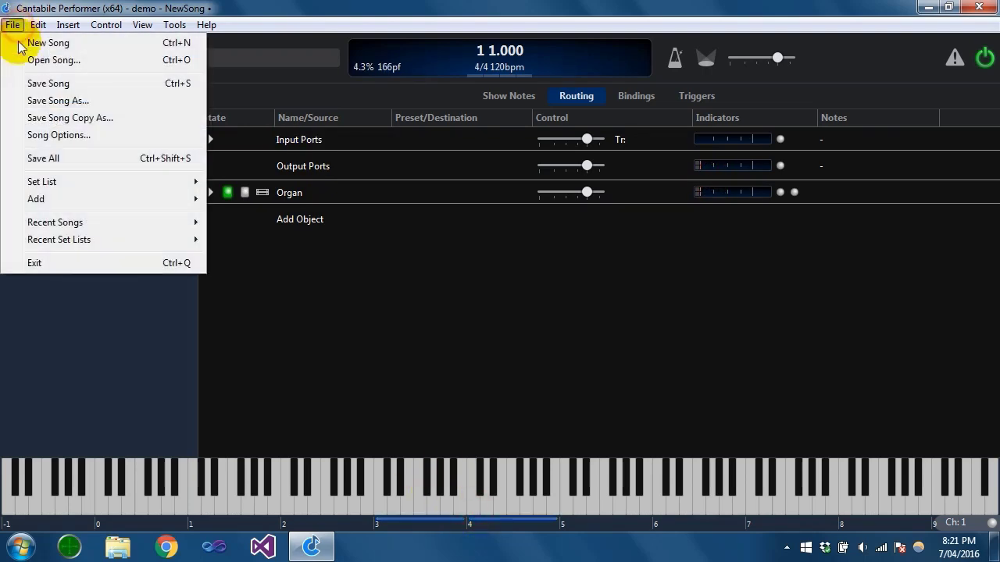
{"action": "left_click", "coordinate": [91, 83]}
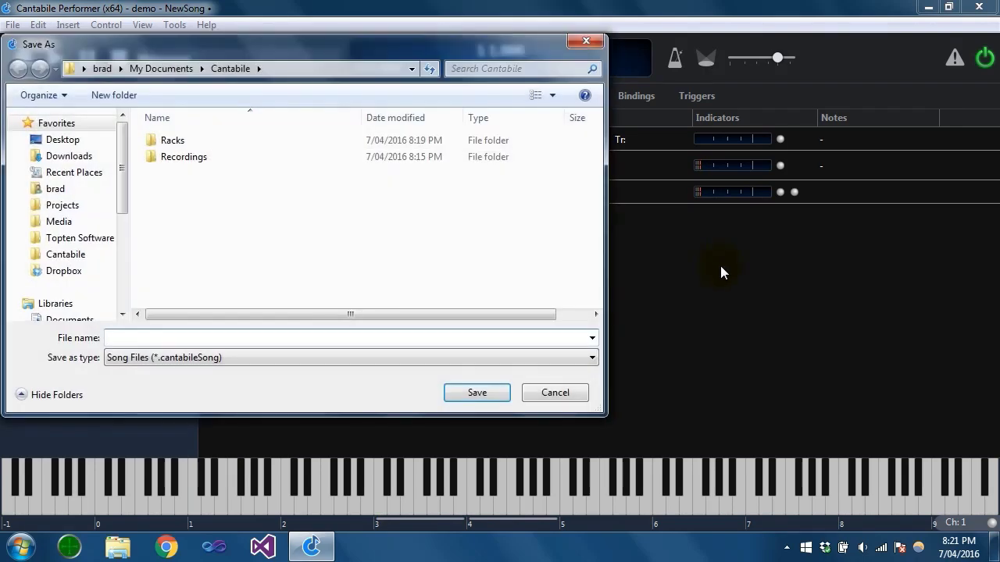
{"action": "type", "text": "Song1"}
{"action": "key", "text": "Return"}
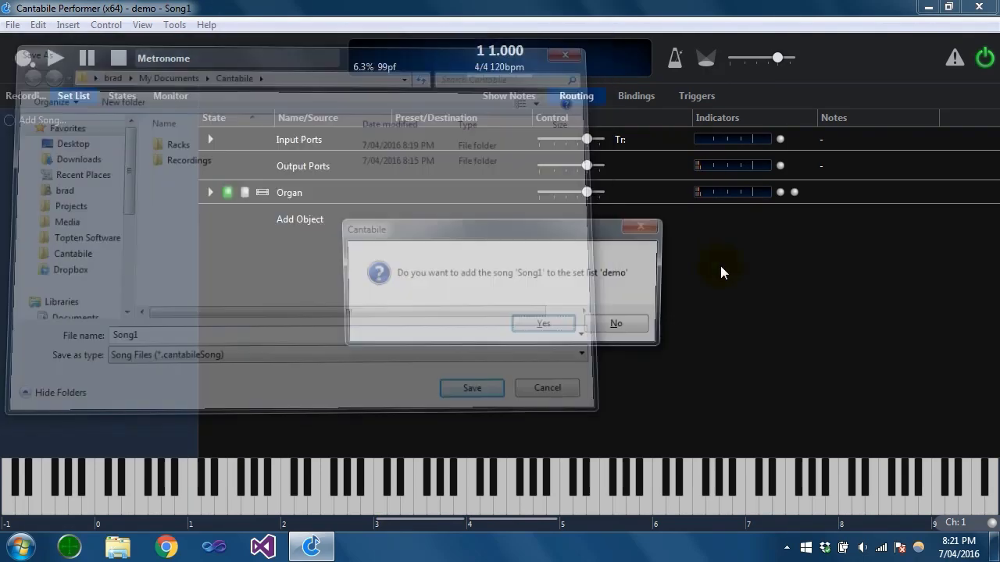
{"action": "left_click", "coordinate": [573, 327]}
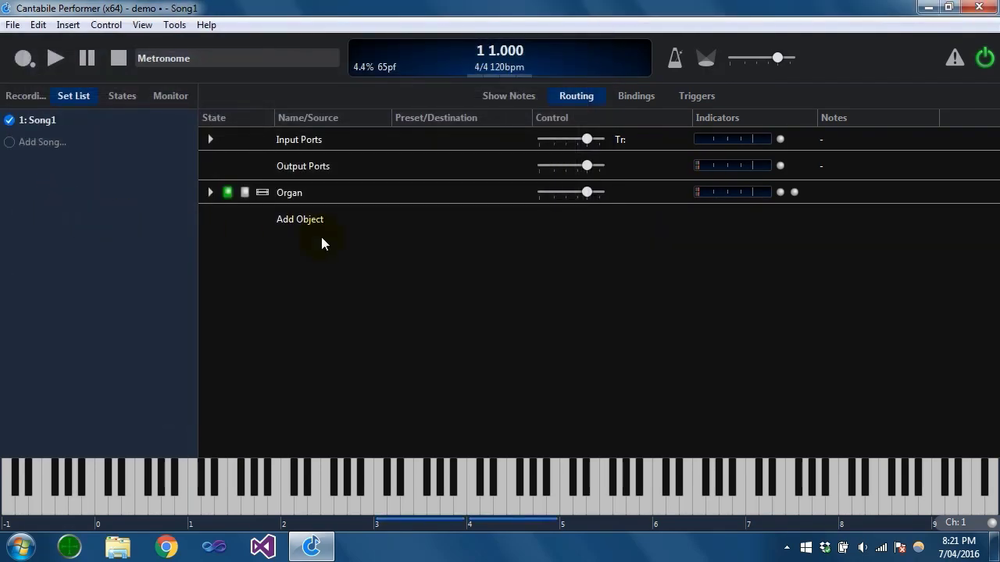
Save the current song under the new name Song2 and add it to the demo set list
{"action": "left_click", "coordinate": [12, 24]}
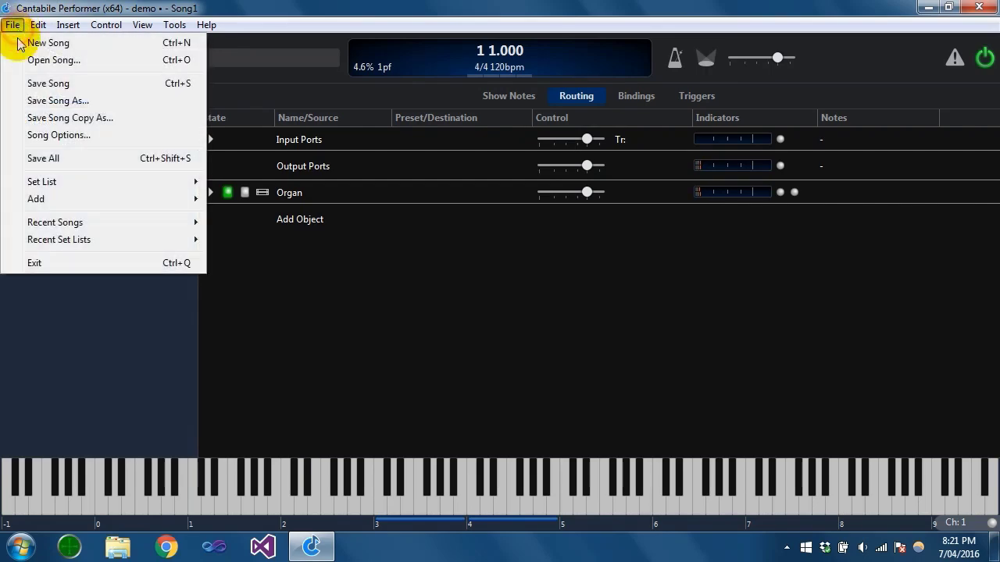
{"action": "left_click", "coordinate": [56, 83]}
{"action": "type", "text": "Song2"}
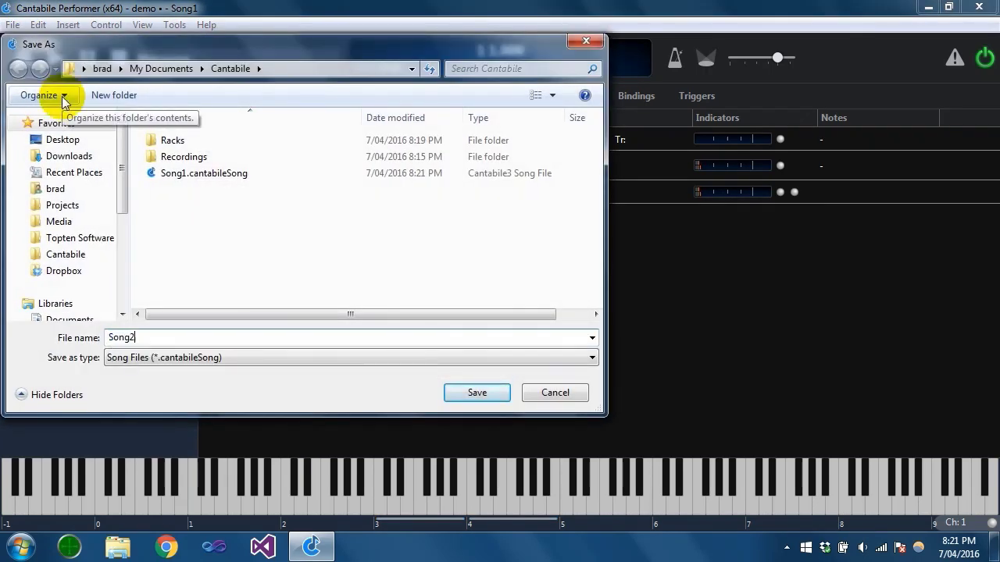
{"action": "key", "text": "Return"}
{"action": "left_click", "coordinate": [568, 325]}
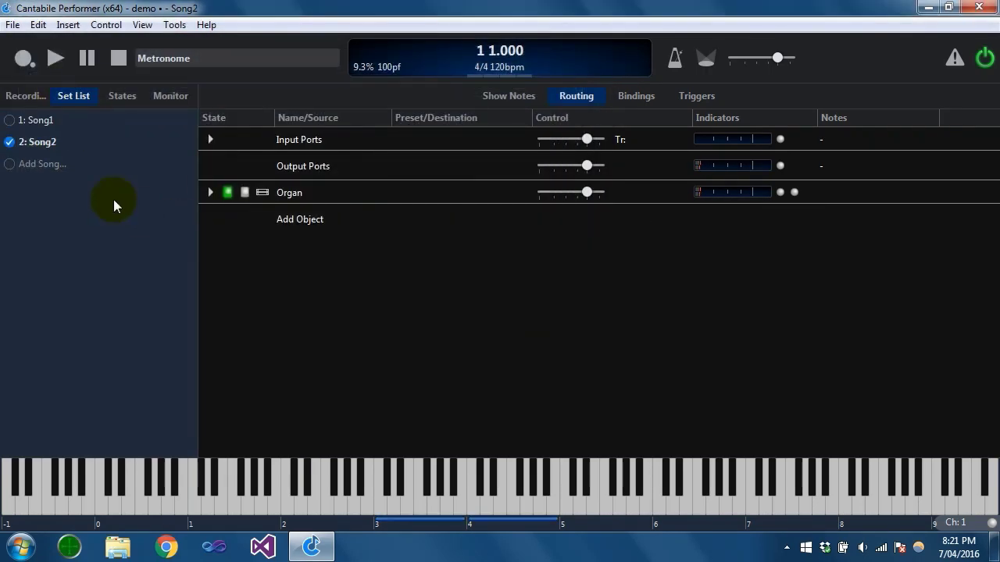
{"action": "left_click", "coordinate": [288, 195]}
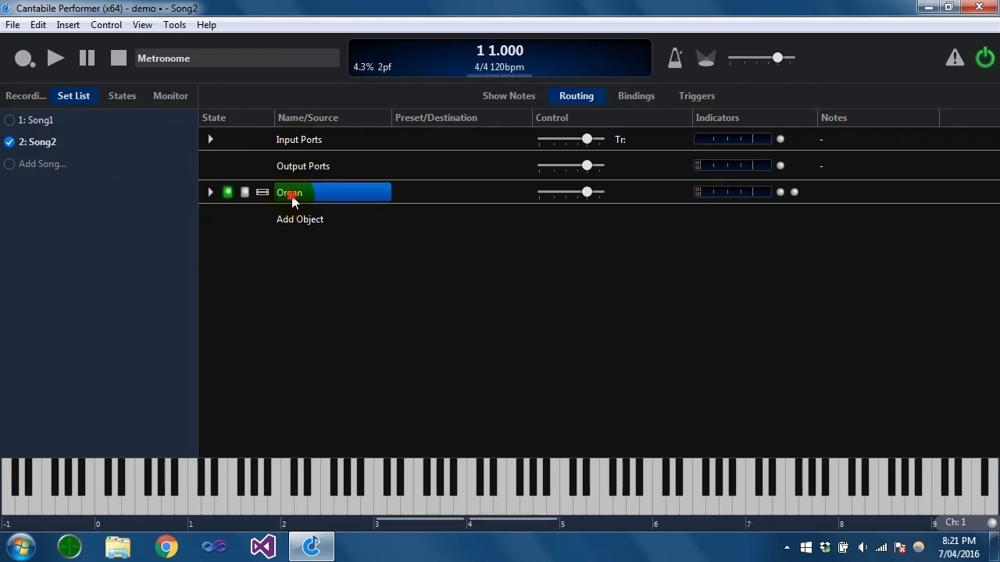
Create a new song and insert the existing rack Organ.cantabileRack
{"action": "left_click", "coordinate": [12, 24]}
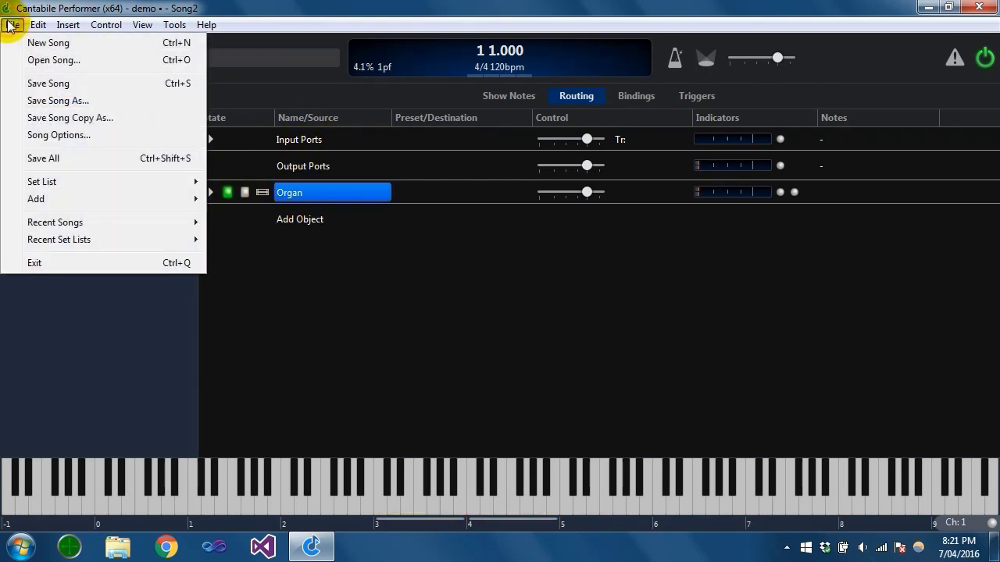
{"action": "left_click", "coordinate": [35, 42]}
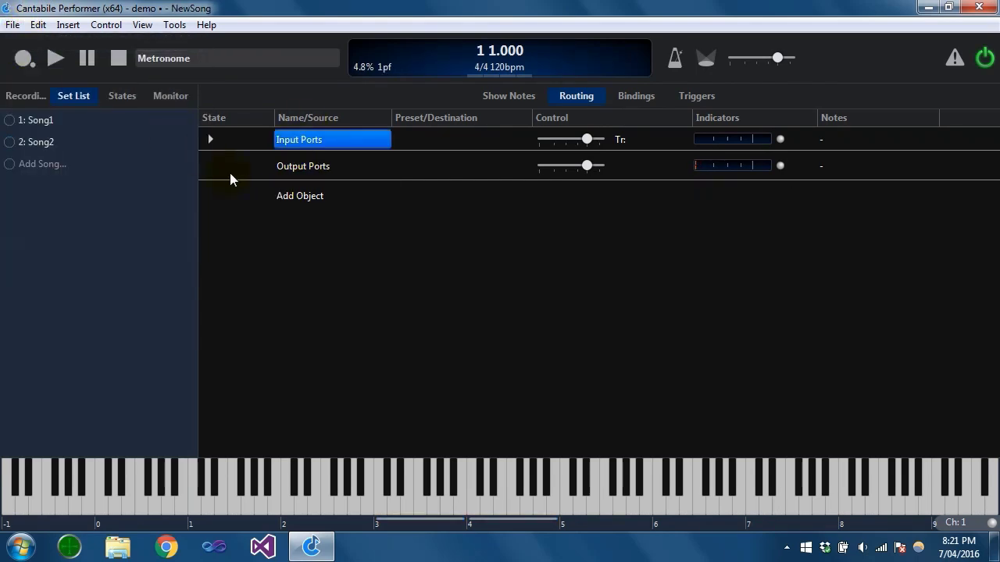
{"action": "left_click", "coordinate": [300, 197]}
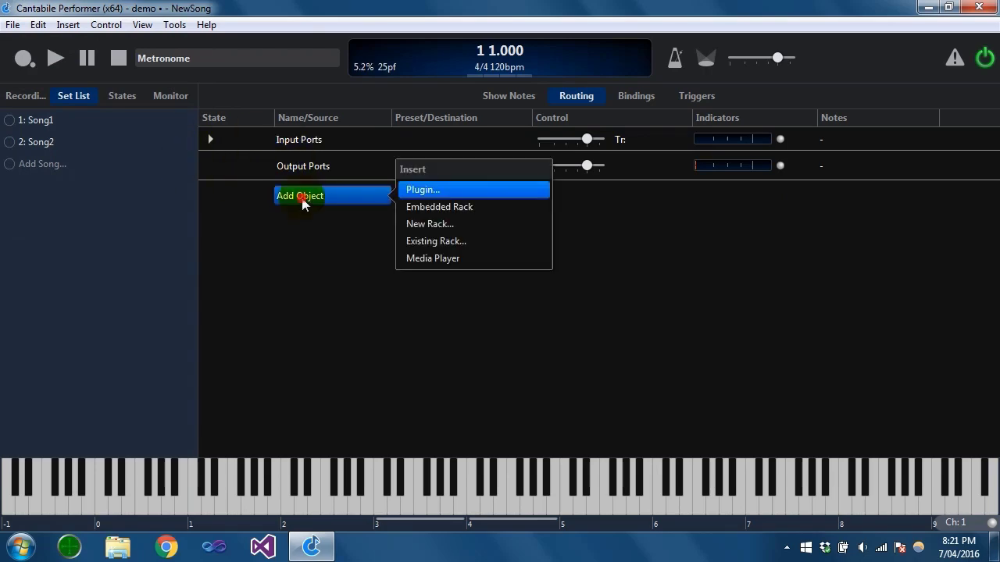
{"action": "left_click", "coordinate": [450, 240]}
{"action": "left_click", "coordinate": [203, 144]}
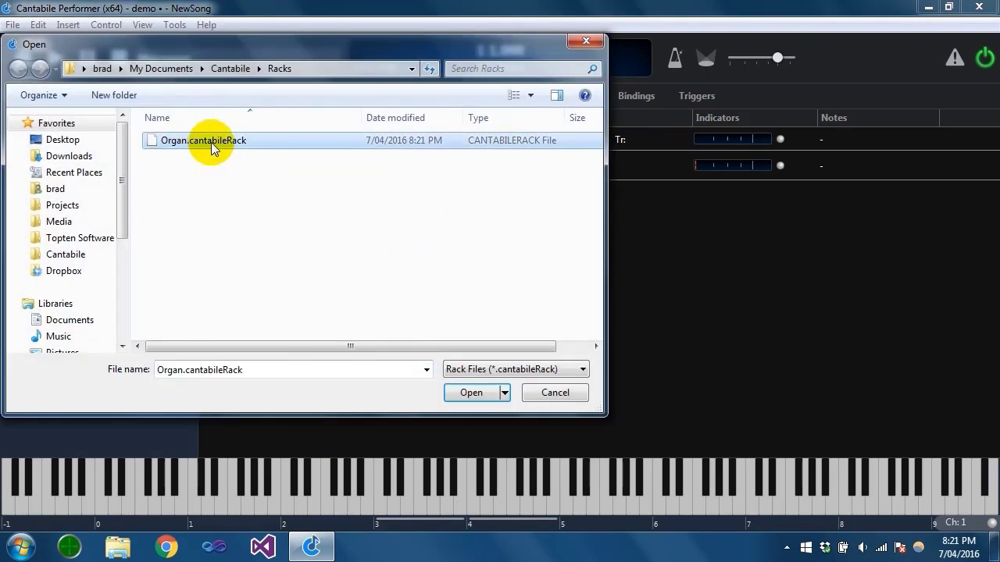
{"action": "double_click", "coordinate": [209, 142]}
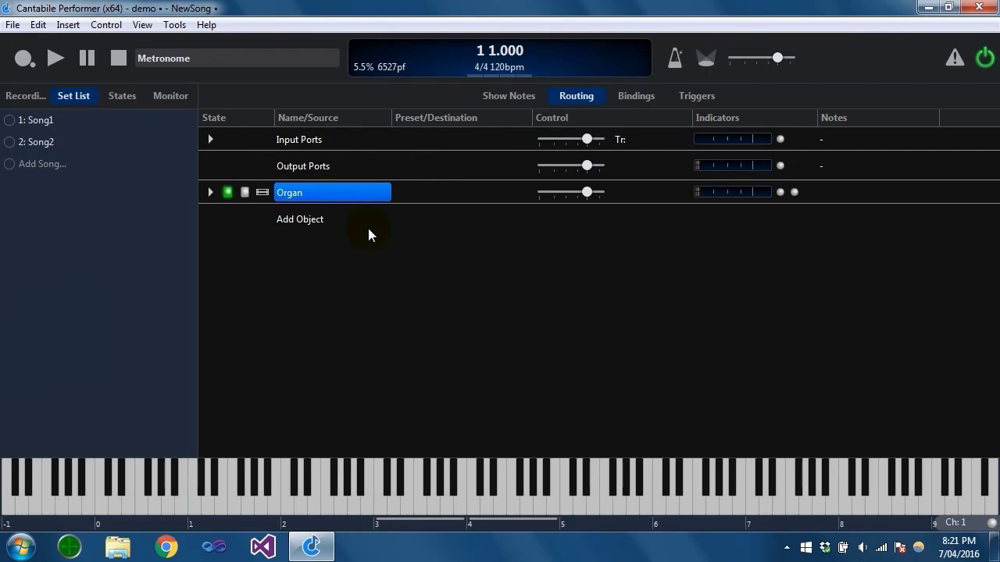
Save the new song as Song3 and add it to the demo set list
{"action": "key", "text": "ctrl+s"}
{"action": "type", "text": "Song3"}
{"action": "key", "text": "Return"}
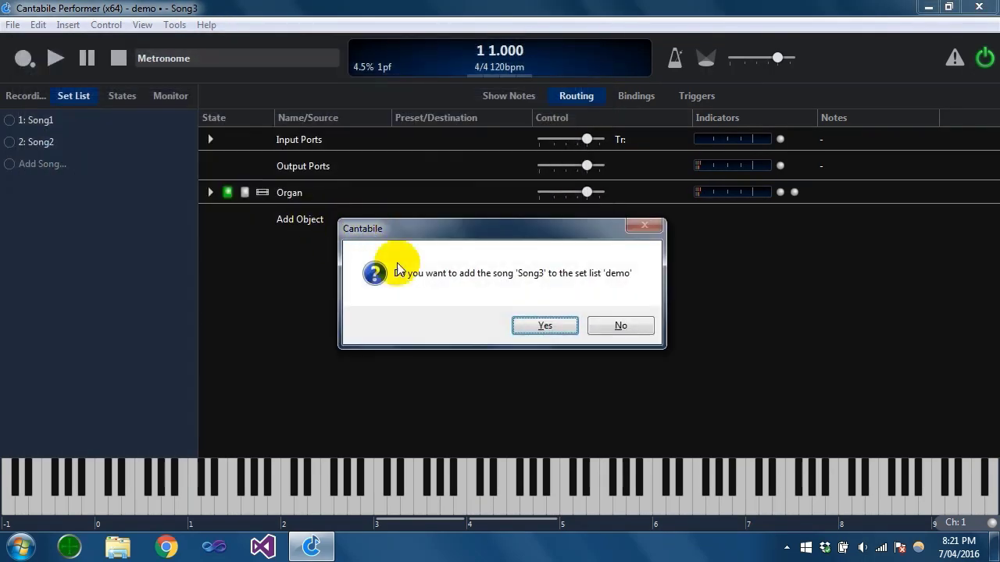
{"action": "left_click", "coordinate": [545, 320]}
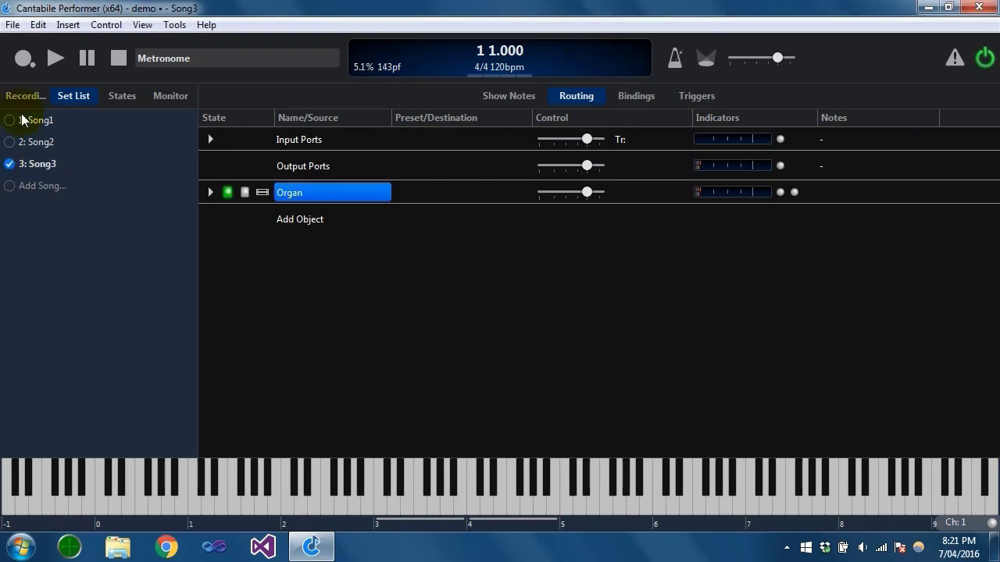
Switch between Song2 and Song1 in the set list and try the organ on the onscreen keyboard
{"action": "left_click", "coordinate": [12, 144]}
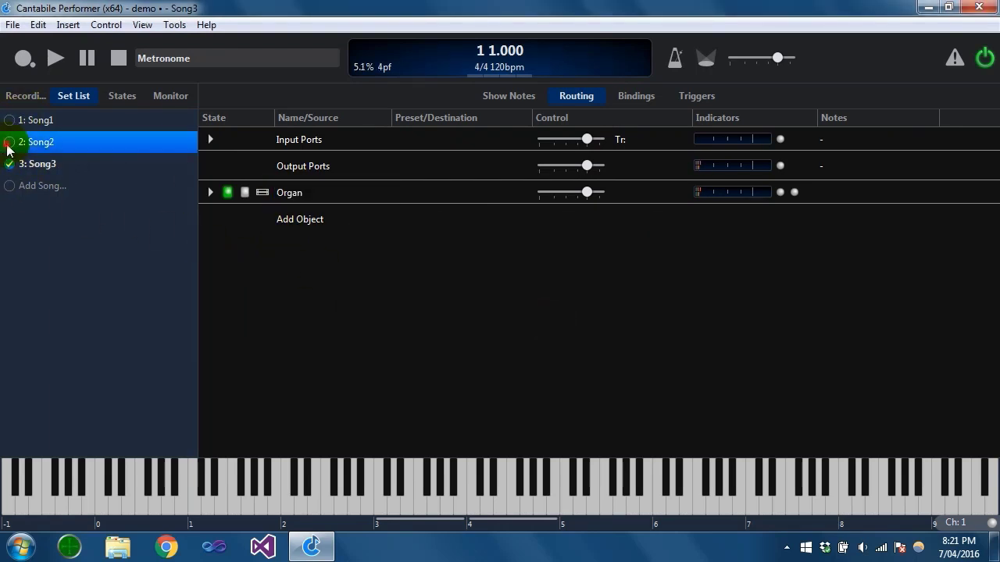
{"action": "left_click", "coordinate": [407, 501]}
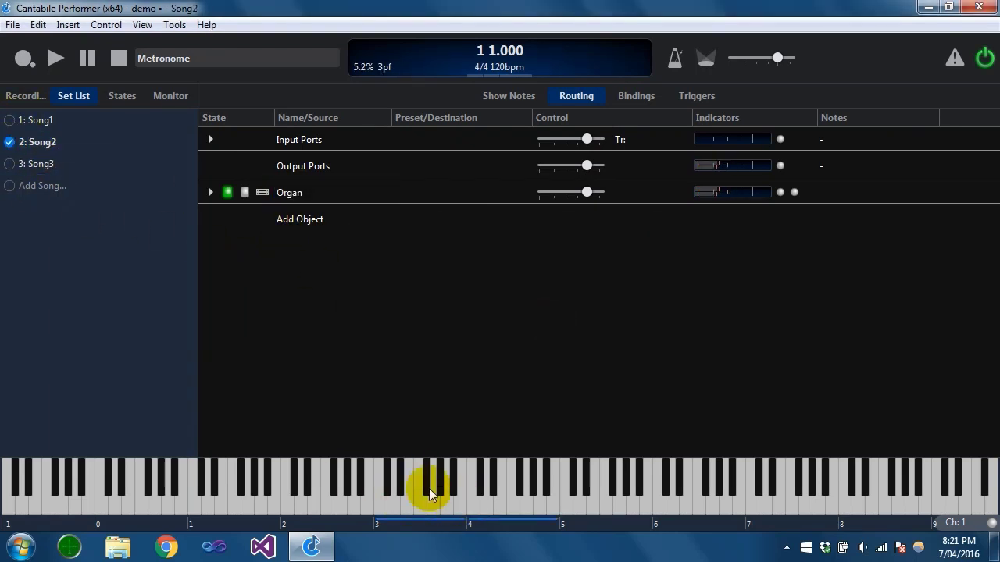
{"action": "left_click", "coordinate": [14, 119]}
{"action": "left_click", "coordinate": [445, 493]}
{"action": "left_click", "coordinate": [478, 469]}
{"action": "left_click", "coordinate": [412, 502]}
{"action": "left_click", "coordinate": [14, 141]}
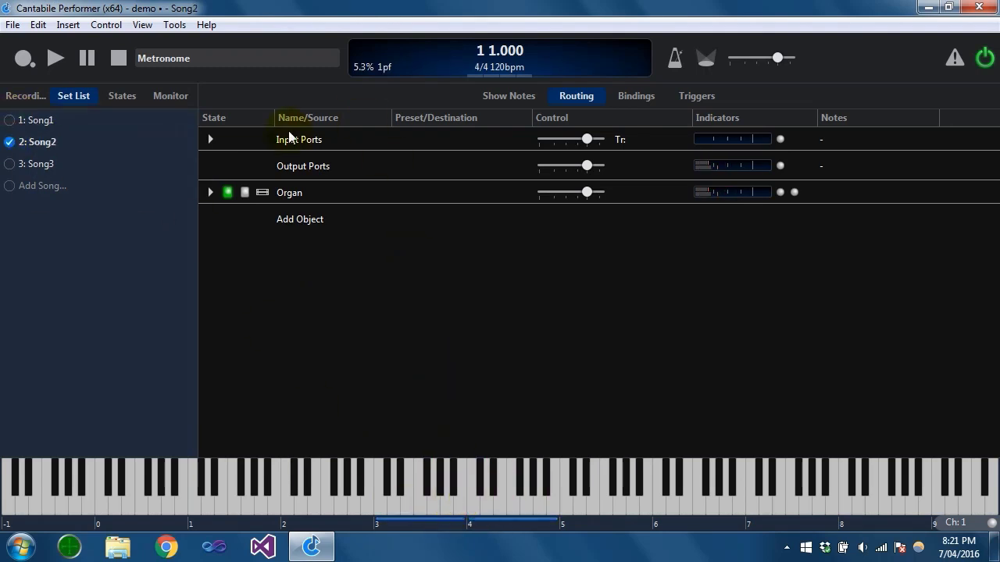
{"action": "left_click", "coordinate": [314, 193]}
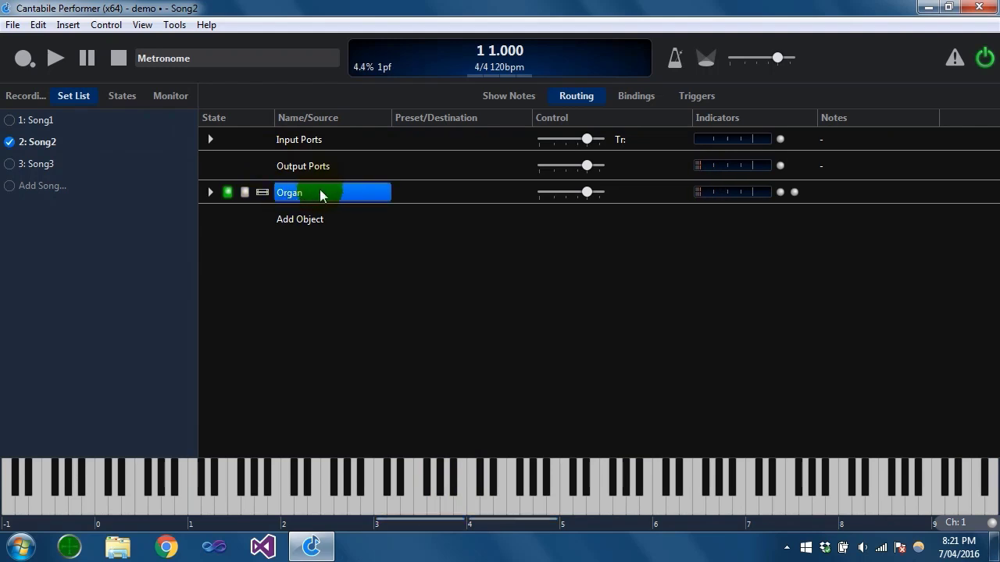
{"action": "left_click", "coordinate": [301, 193]}
{"action": "left_click", "coordinate": [324, 194]}
{"action": "left_click", "coordinate": [292, 192]}
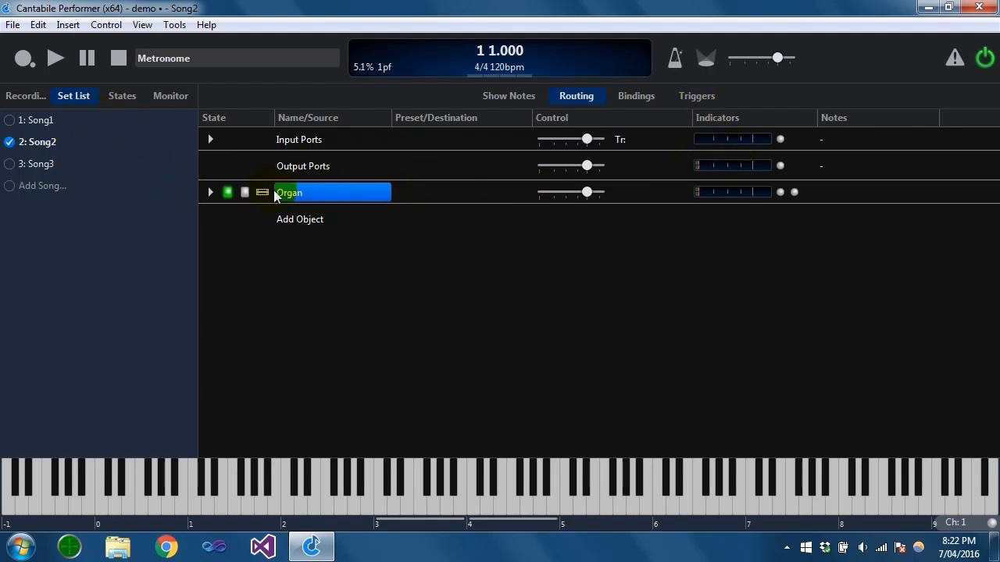
Load Song1 from the set list and open its Organ rack for editing
{"action": "left_click", "coordinate": [37, 121]}
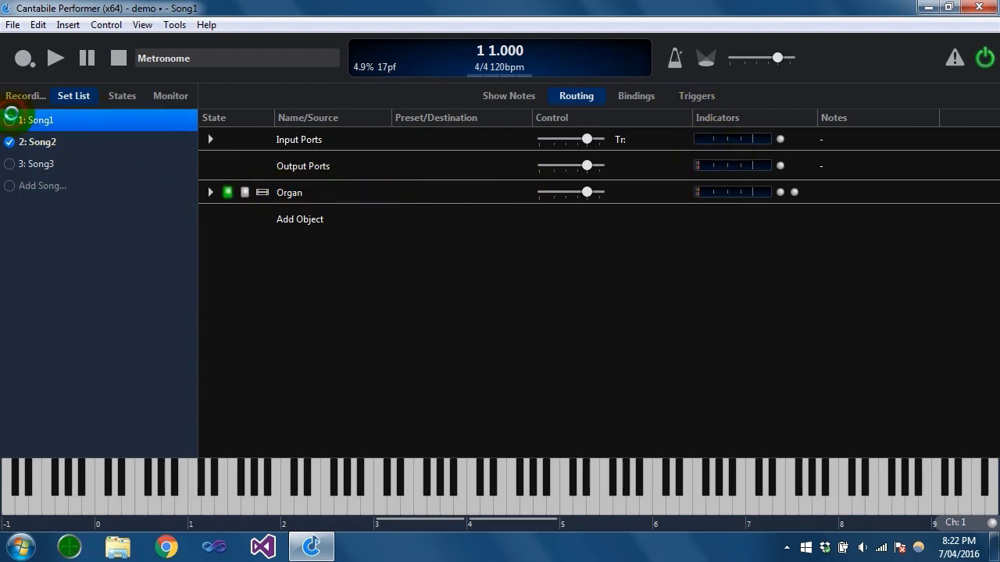
{"action": "left_click", "coordinate": [122, 96]}
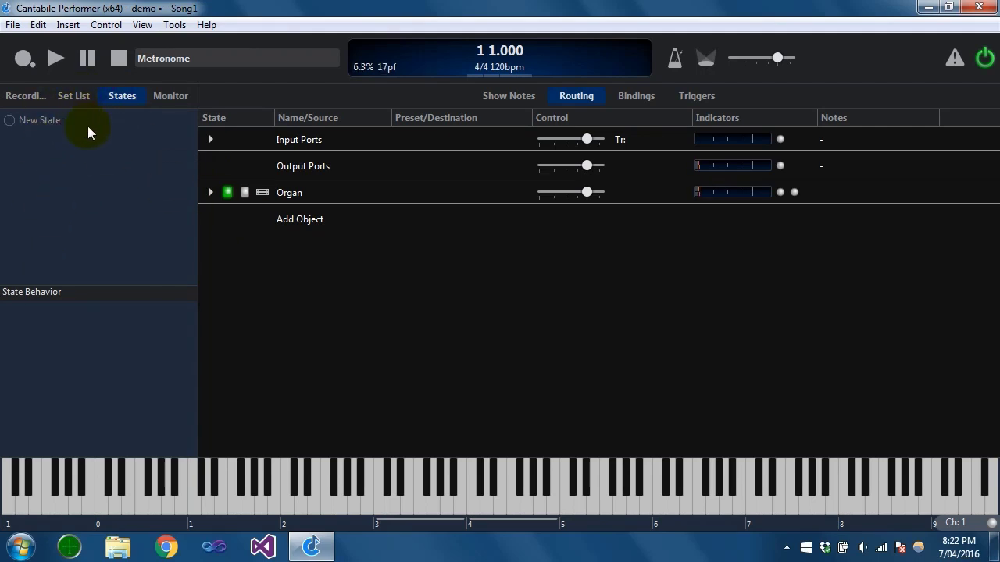
{"action": "left_click", "coordinate": [85, 102]}
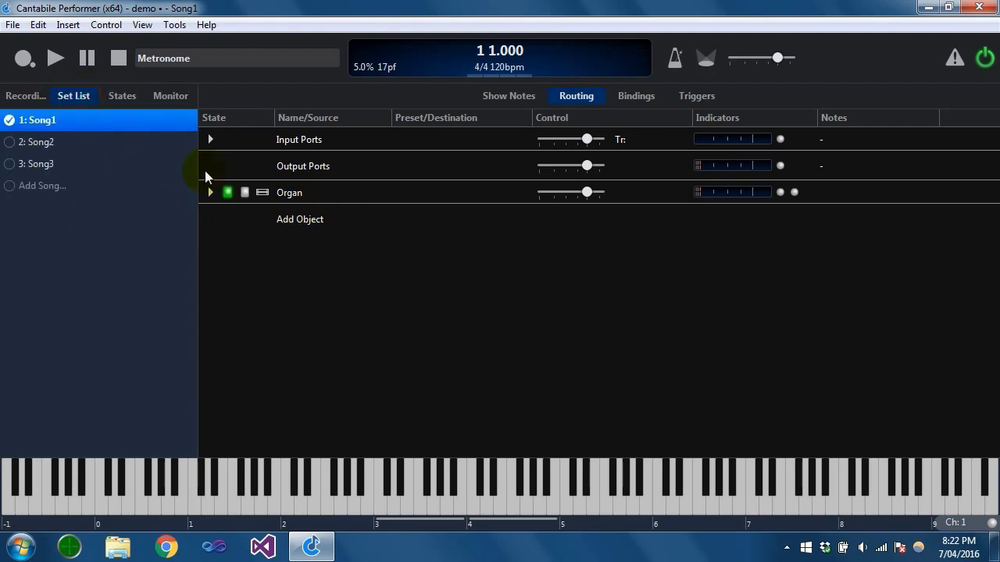
{"action": "double_click", "coordinate": [322, 198]}
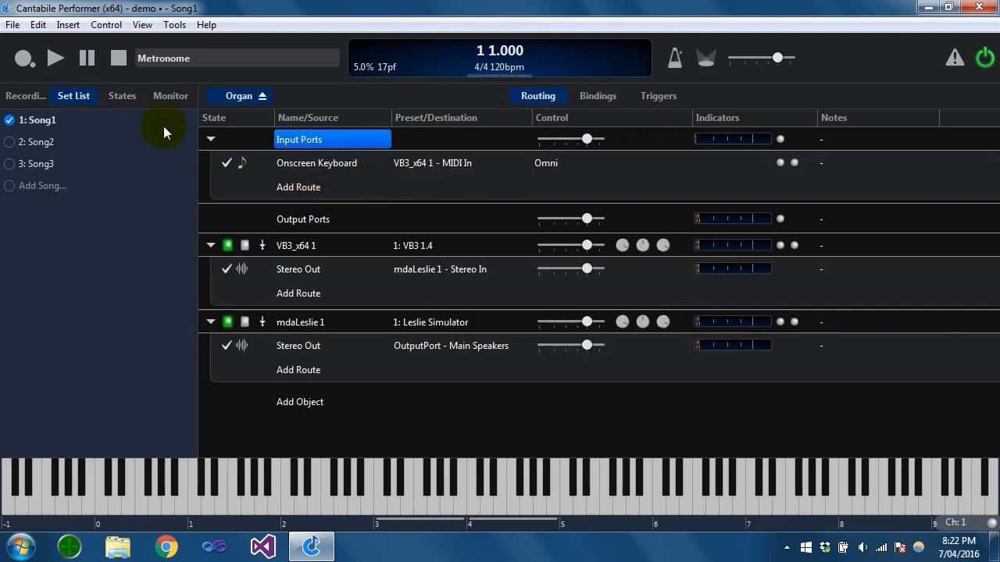
Add a state named With Leslie to the Organ rack
{"action": "left_click", "coordinate": [121, 97]}
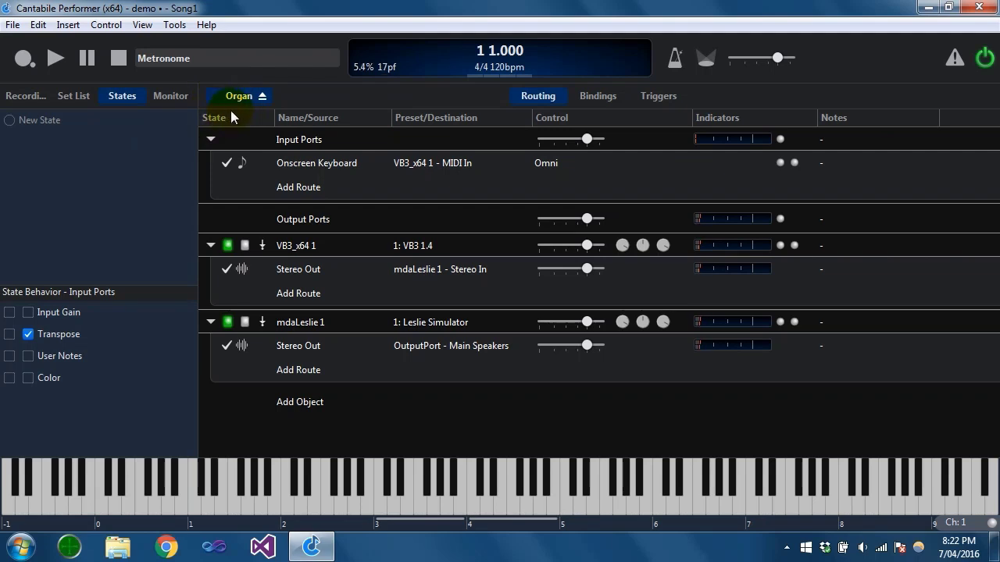
{"action": "left_click", "coordinate": [14, 125]}
{"action": "type", "text": "W"}
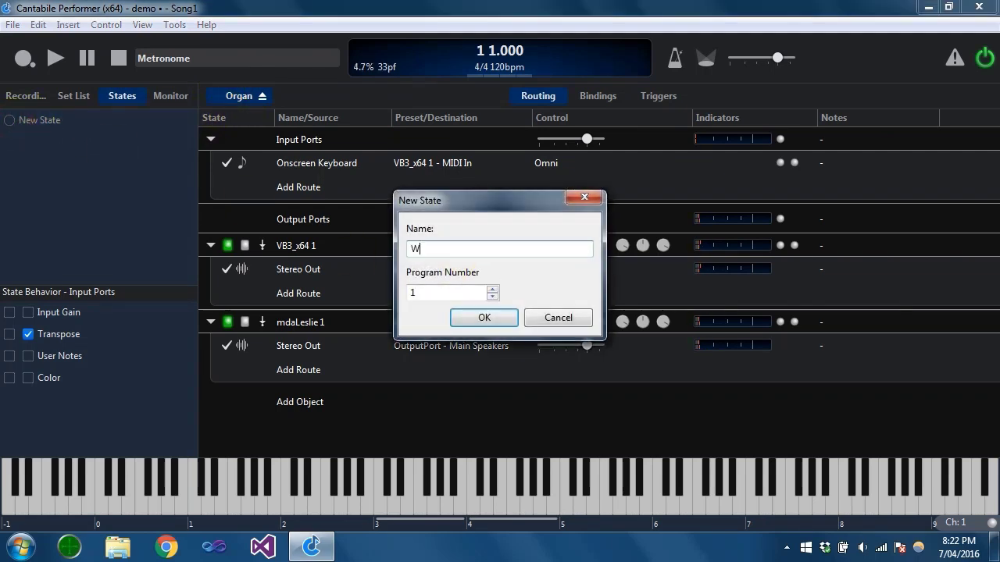
{"action": "type", "text": "ith Leslie"}
{"action": "key", "text": "Return"}
Add a second Organ rack state named Without Leslie and bypass the mdaLeslie plugin in it
{"action": "left_click", "coordinate": [43, 141]}
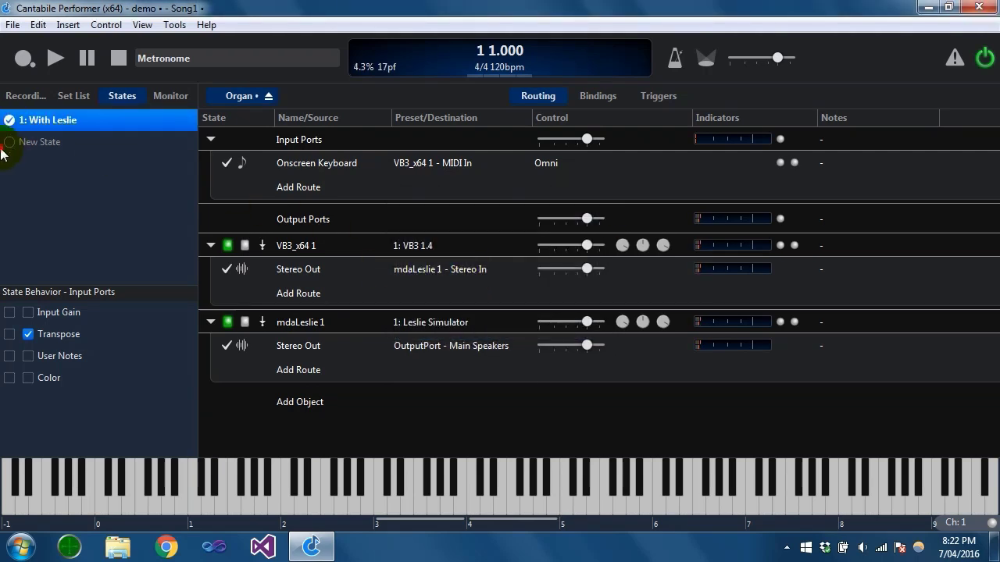
{"action": "type", "text": "Without"}
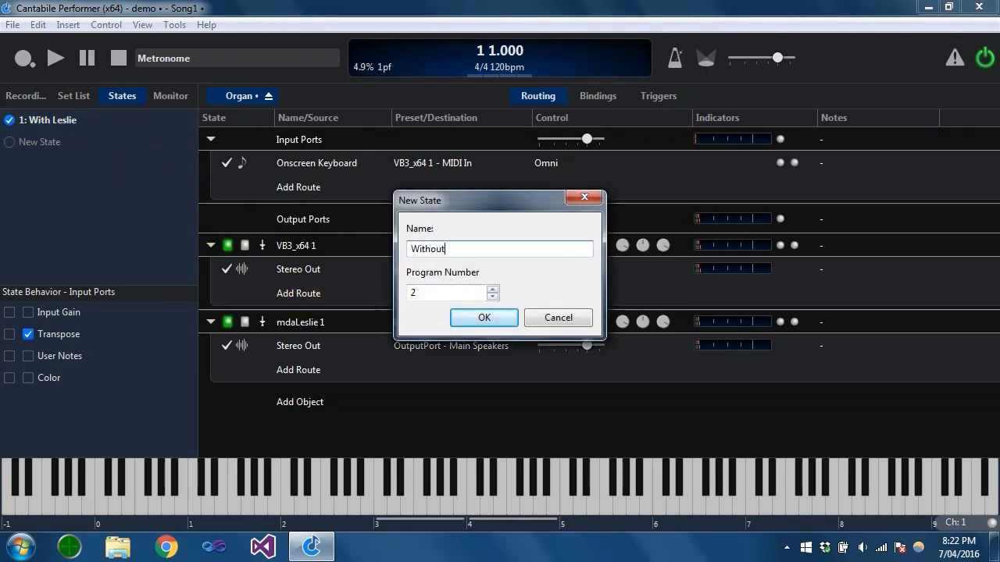
{"action": "type", "text": " Leslie"}
{"action": "key", "text": "Return"}
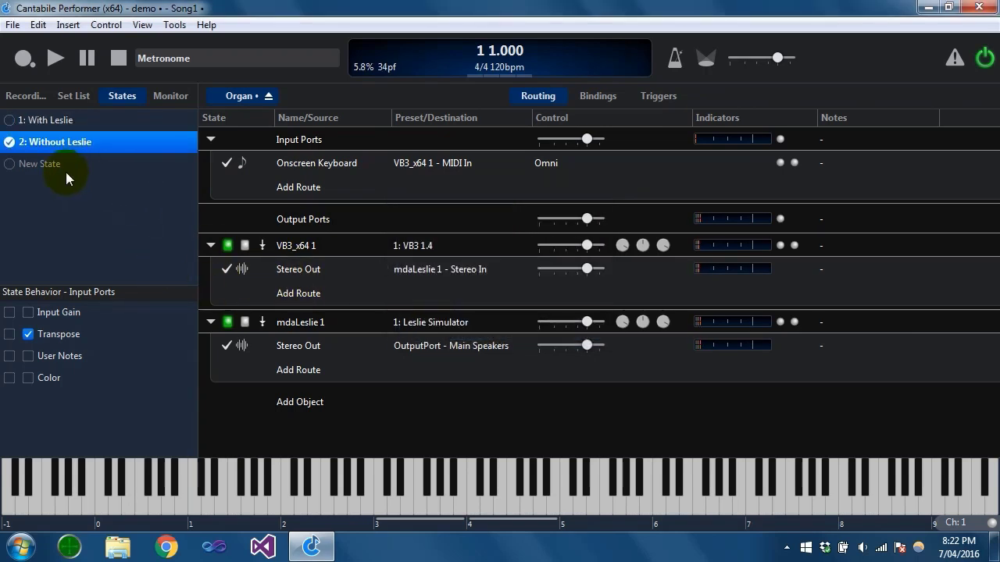
{"action": "left_click", "coordinate": [260, 323]}
Switch between the With Leslie and Without Leslie states and compare their sound on the onscreen keyboard
{"action": "left_click", "coordinate": [11, 120]}
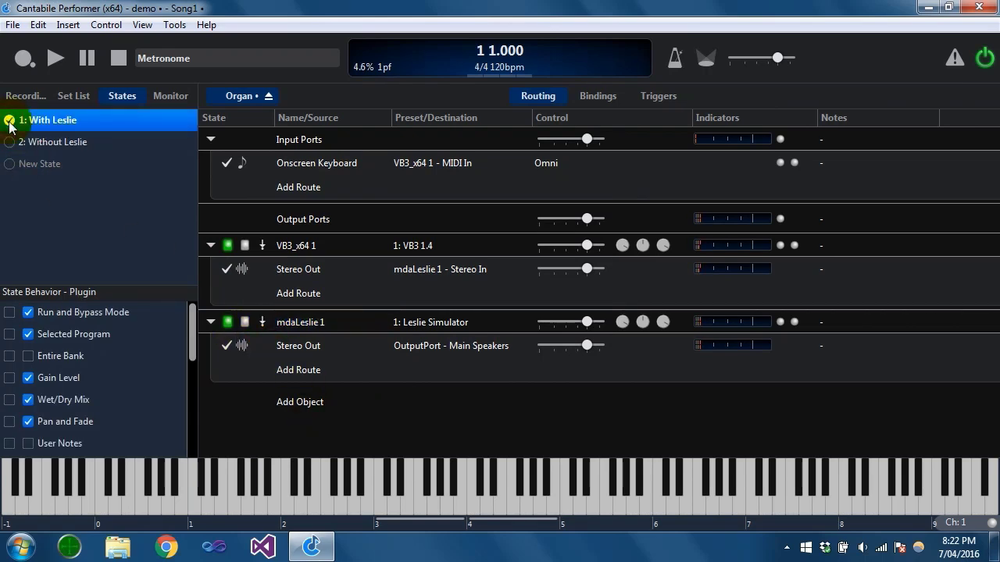
{"action": "left_click", "coordinate": [11, 141]}
{"action": "left_click", "coordinate": [13, 120]}
{"action": "left_click", "coordinate": [527, 500]}
{"action": "left_click", "coordinate": [470, 501]}
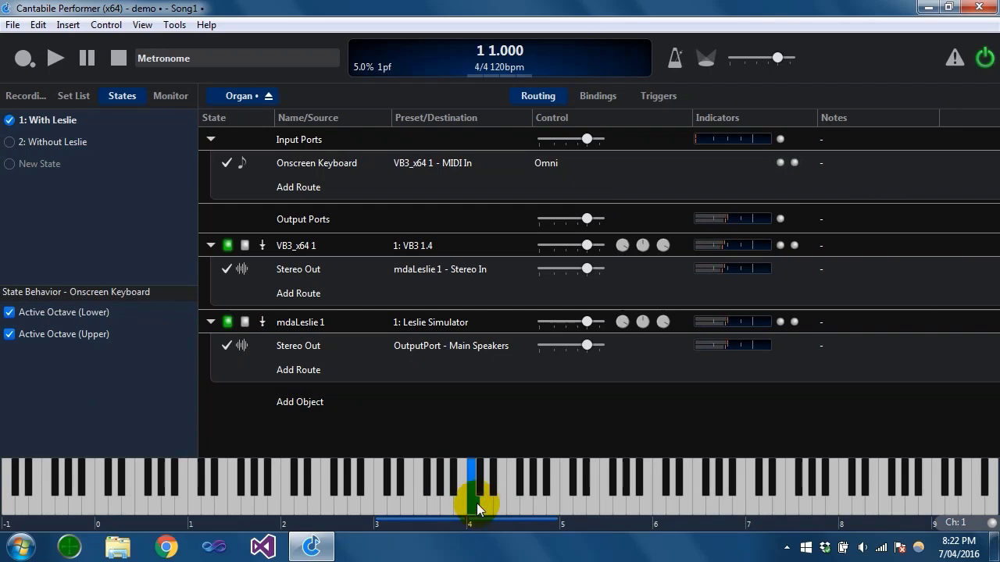
{"action": "left_click", "coordinate": [11, 141]}
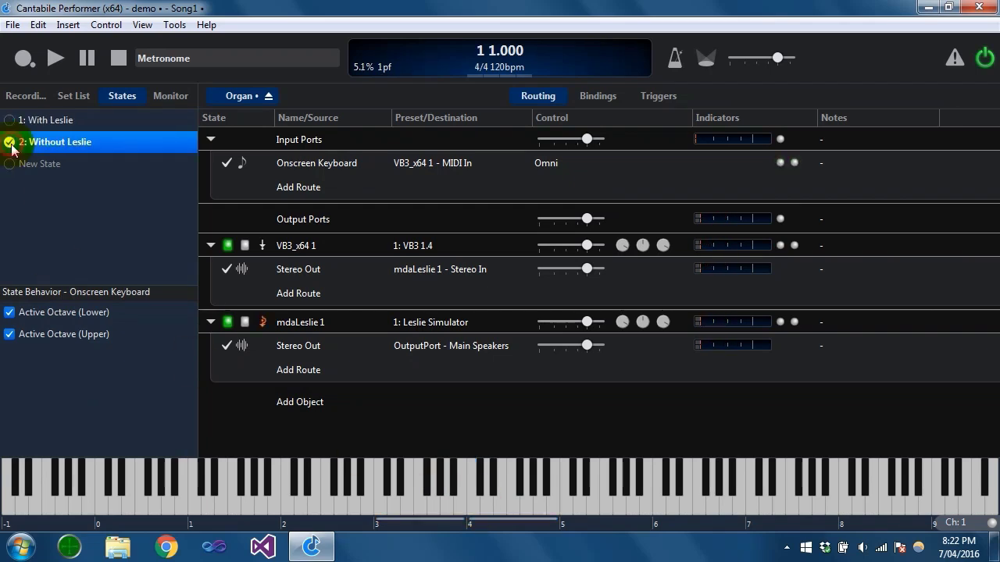
{"action": "left_click", "coordinate": [473, 503]}
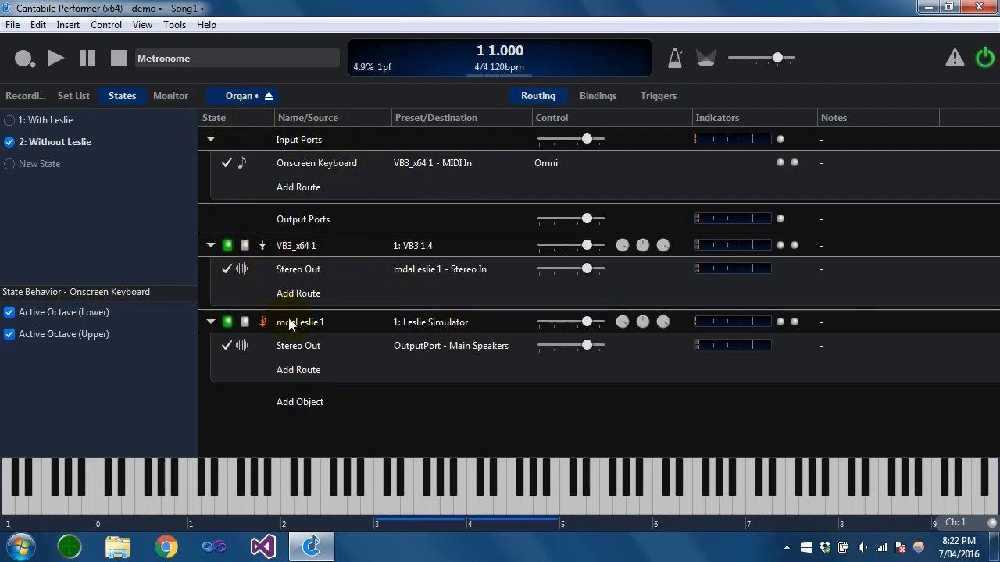
Return from the Organ rack to Song1, set the rack's state to With Leslie and try it on the onscreen keyboard
{"action": "left_click", "coordinate": [255, 97]}
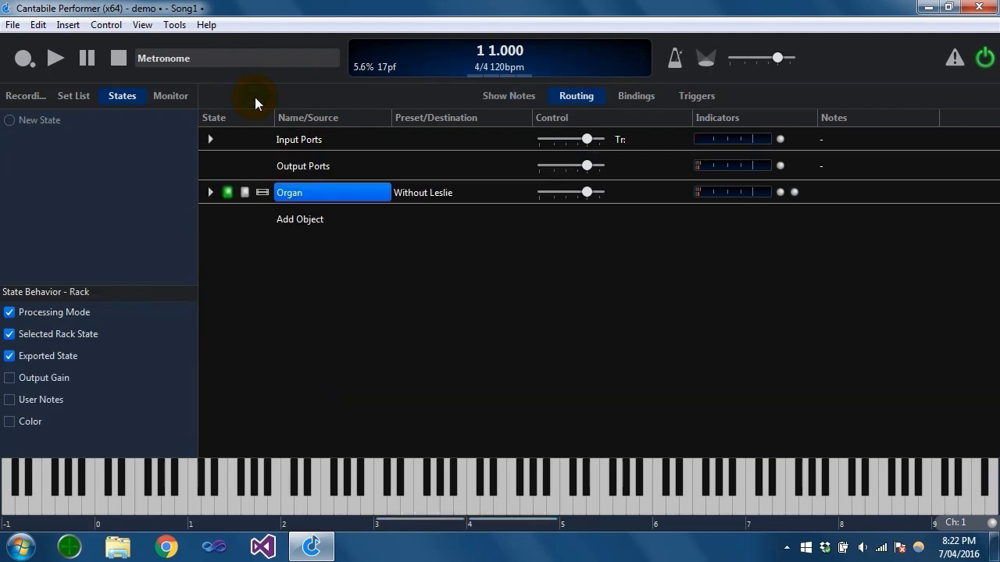
{"action": "left_click", "coordinate": [444, 192]}
{"action": "left_click", "coordinate": [589, 210]}
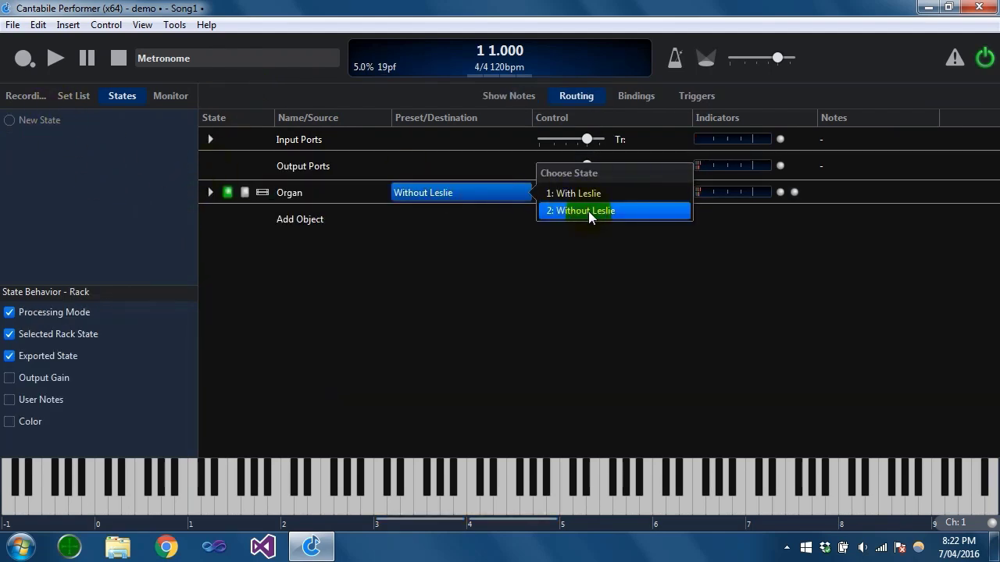
{"action": "left_click", "coordinate": [587, 192]}
{"action": "left_click", "coordinate": [475, 501]}
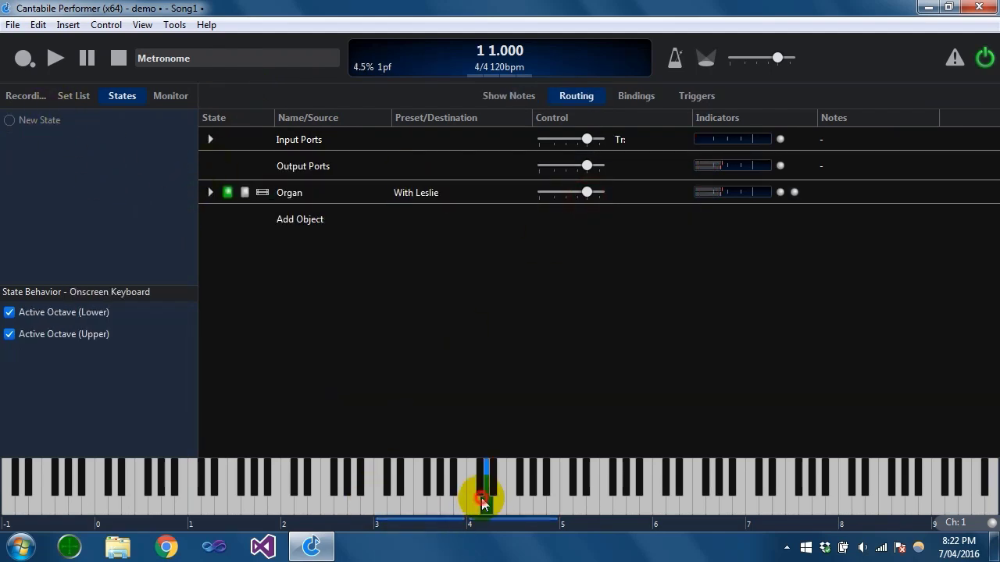
Set the Organ rack's state to Without Leslie in Song1, try it on the onscreen keyboard and return to the set list
{"action": "left_click", "coordinate": [472, 196]}
{"action": "left_click", "coordinate": [568, 208]}
{"action": "left_click", "coordinate": [471, 503]}
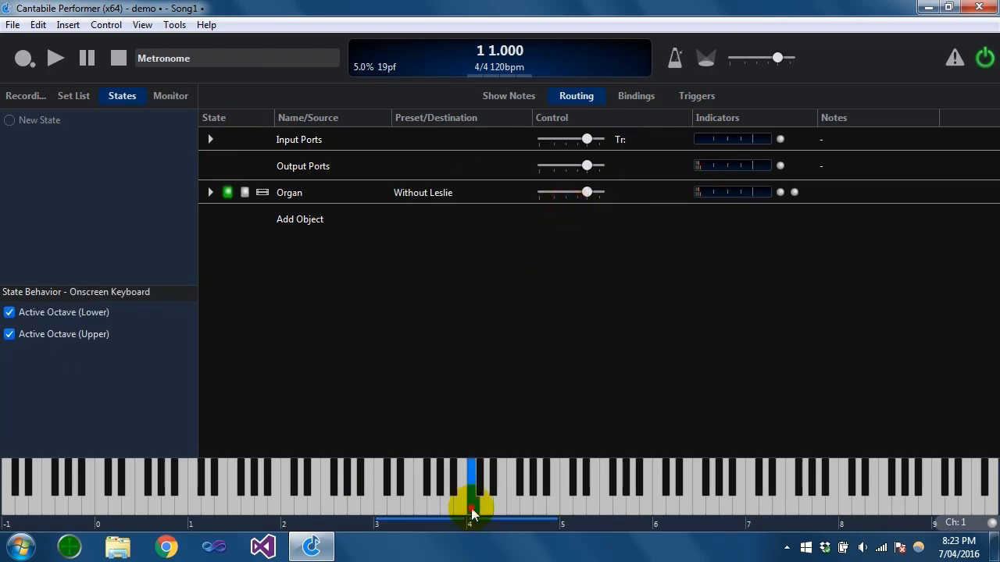
{"action": "left_click", "coordinate": [445, 504]}
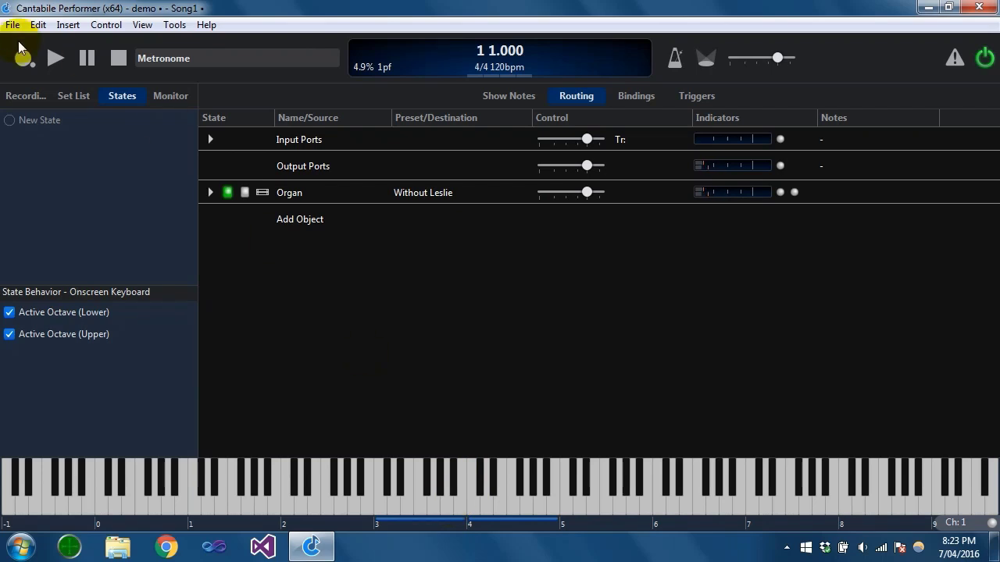
{"action": "left_click", "coordinate": [74, 95]}
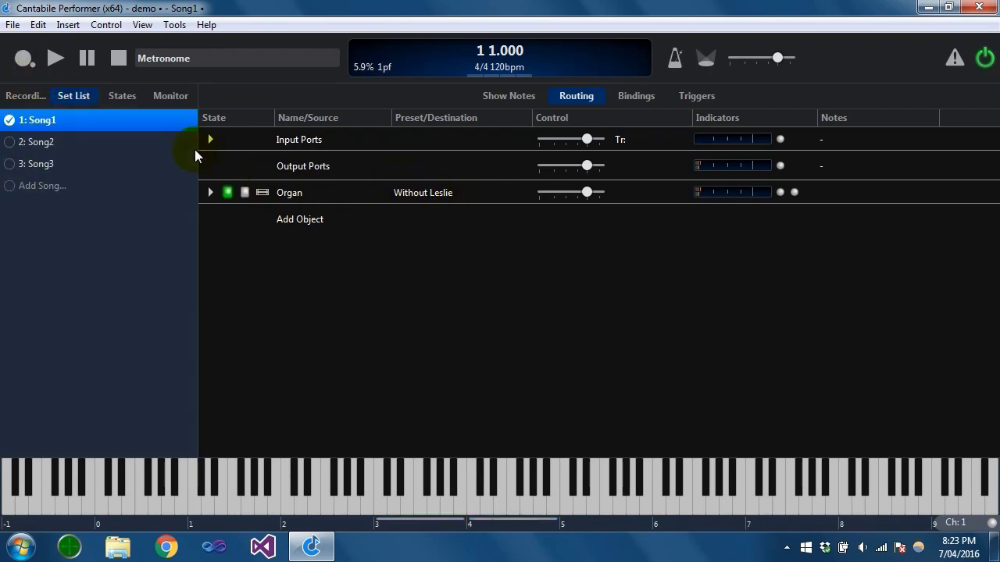
Load Song2, saving the changes to Song1 and Organ, and set its Organ rack state to With Leslie
{"action": "left_click", "coordinate": [11, 141]}
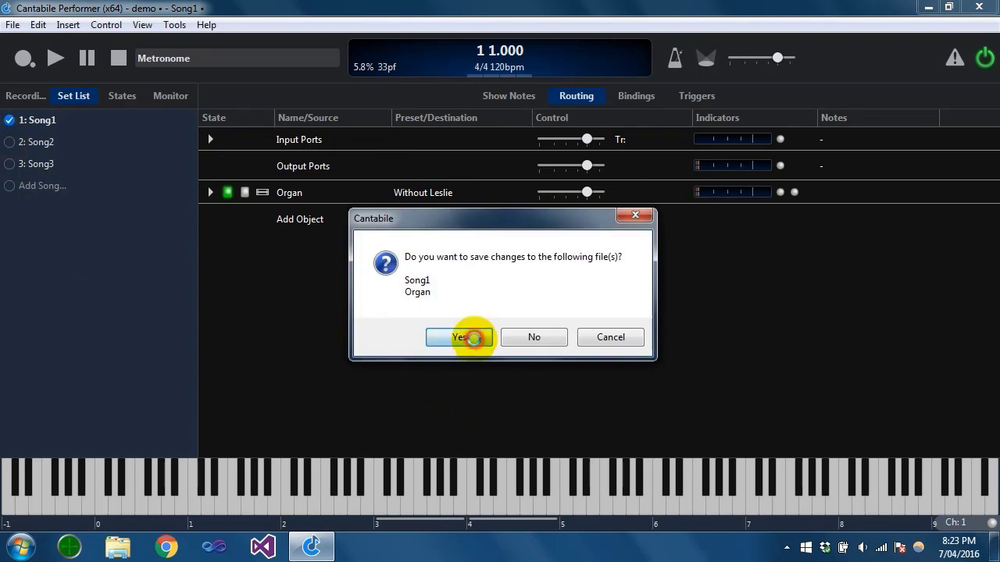
{"action": "left_click", "coordinate": [475, 340]}
{"action": "left_click", "coordinate": [423, 201]}
{"action": "left_click", "coordinate": [592, 195]}
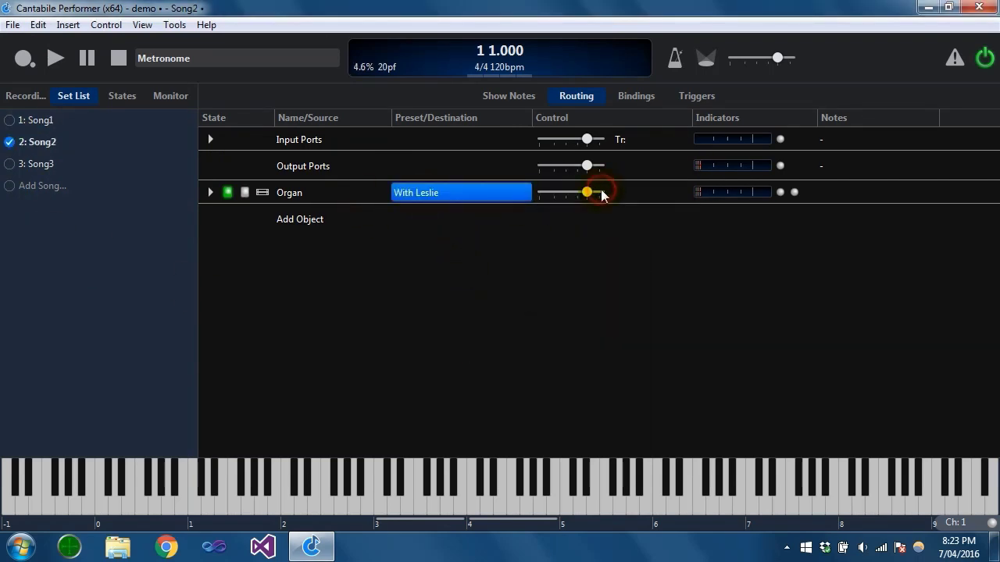
Load Song3 while saving Song2, set its Organ rack state to Without Leslie and save Song3
{"action": "left_click", "coordinate": [9, 165]}
{"action": "left_click", "coordinate": [443, 331]}
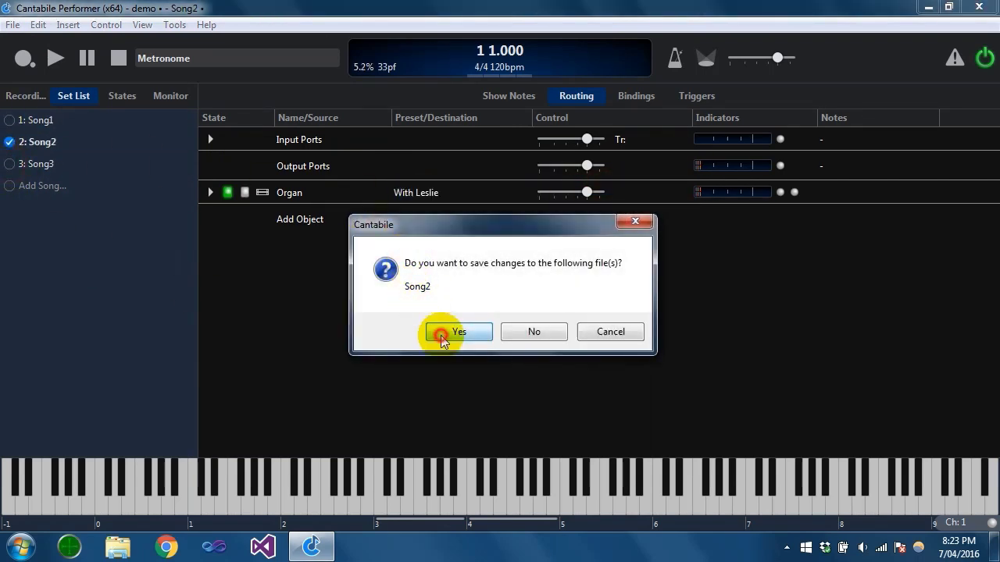
{"action": "left_click", "coordinate": [465, 192]}
{"action": "left_click", "coordinate": [586, 211]}
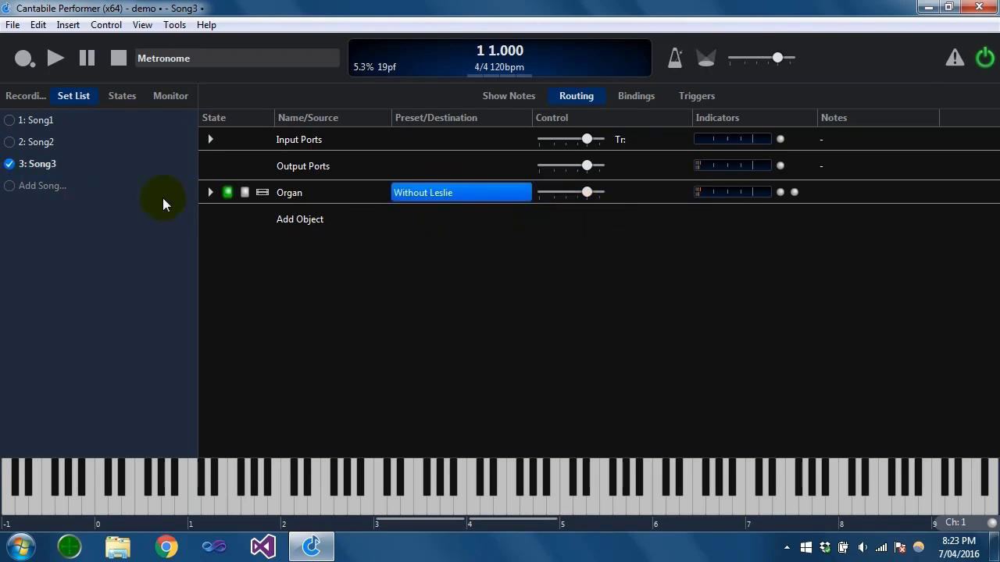
{"action": "left_click", "coordinate": [11, 146]}
{"action": "left_click", "coordinate": [434, 334]}
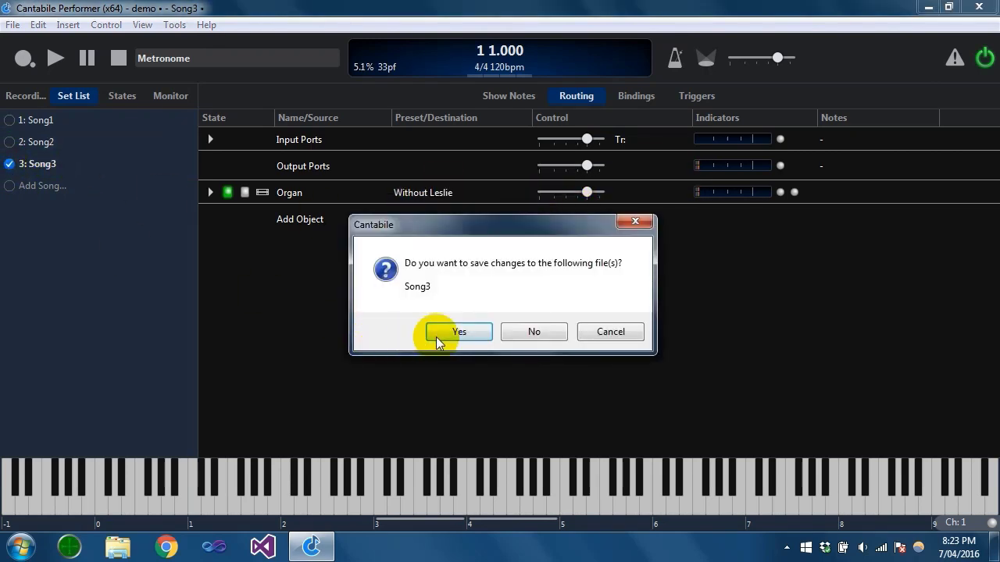
Switch between Song2 and Song3 and compare their organ sound on the onscreen keyboard
{"action": "left_click", "coordinate": [14, 166]}
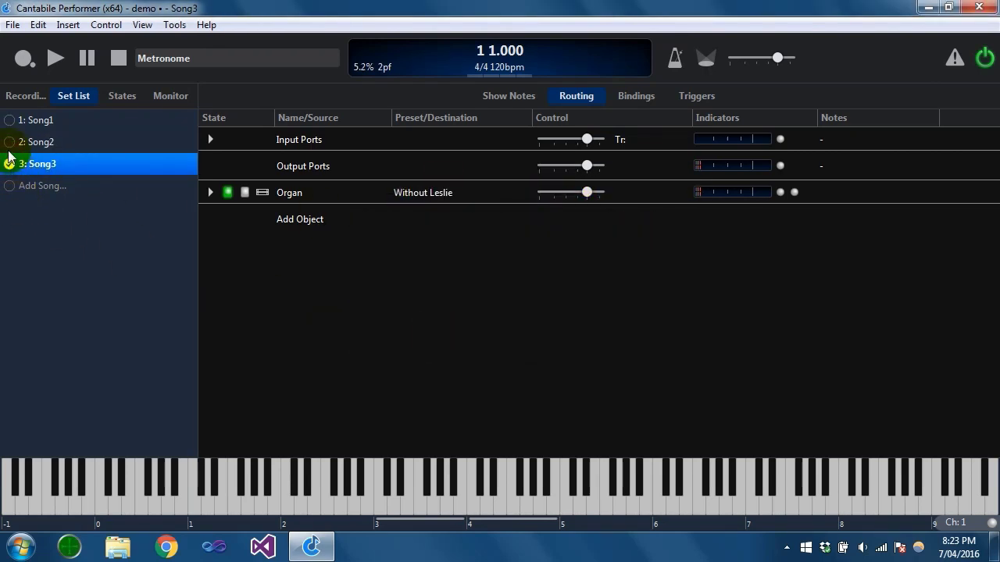
{"action": "left_click", "coordinate": [10, 144]}
{"action": "left_click", "coordinate": [10, 163]}
{"action": "left_click", "coordinate": [10, 142]}
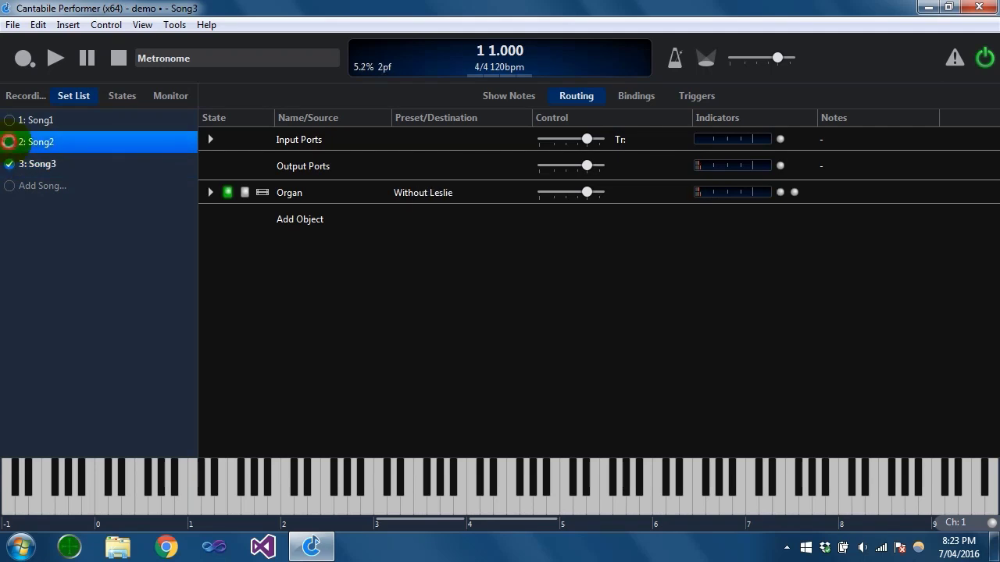
{"action": "left_click", "coordinate": [431, 506]}
{"action": "left_click", "coordinate": [430, 507]}
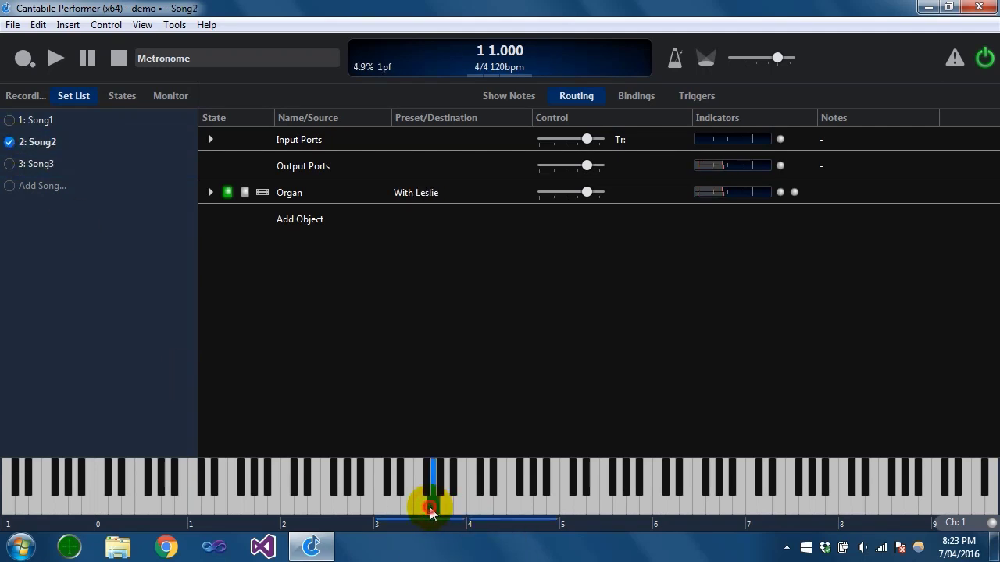
{"action": "left_click", "coordinate": [12, 164]}
{"action": "left_click", "coordinate": [475, 504]}
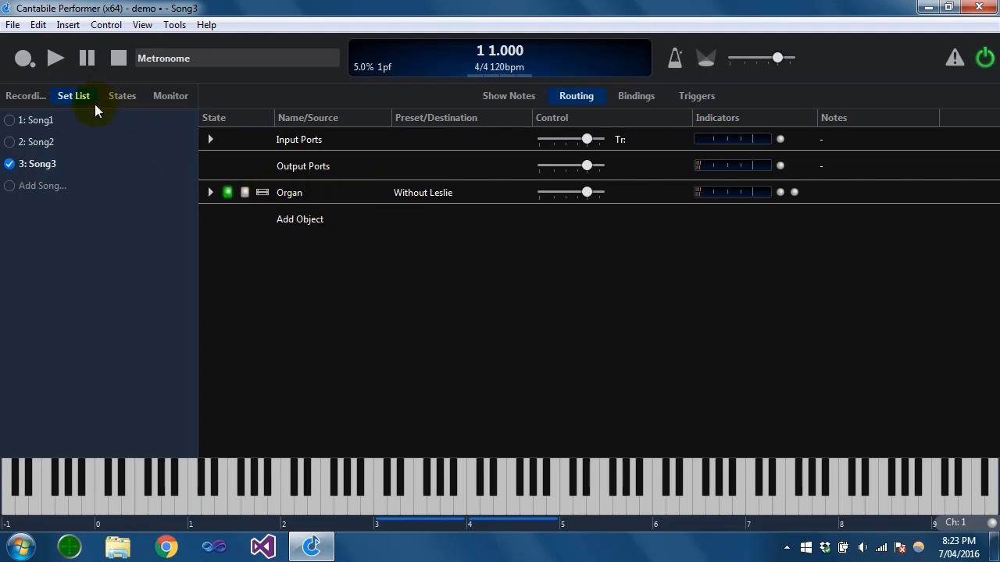
Open the Organ rack from Song3 and change the source of its VB3 MIDI route to Rack: MIDI In
{"action": "double_click", "coordinate": [312, 195]}
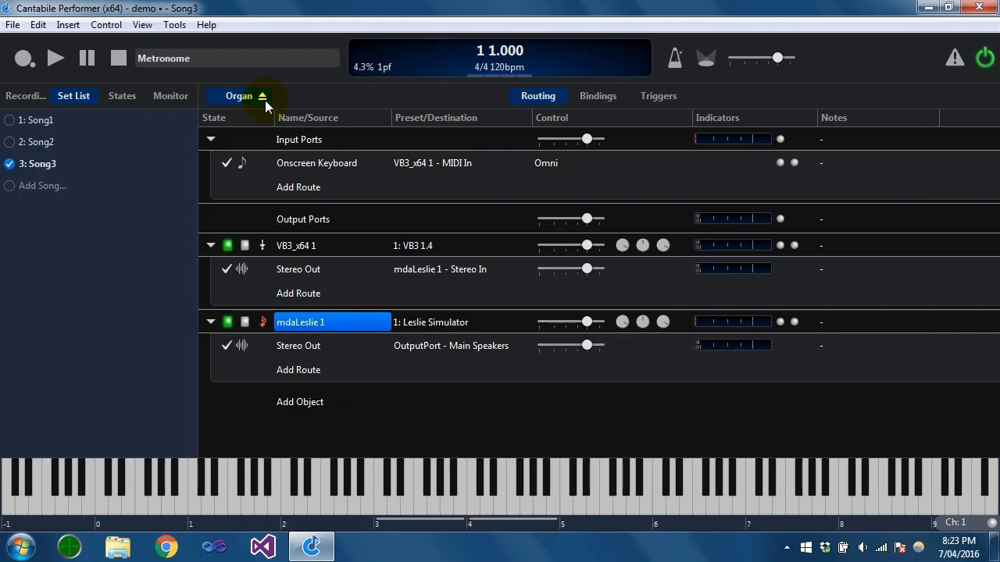
{"action": "left_click", "coordinate": [350, 164]}
{"action": "left_click", "coordinate": [383, 162]}
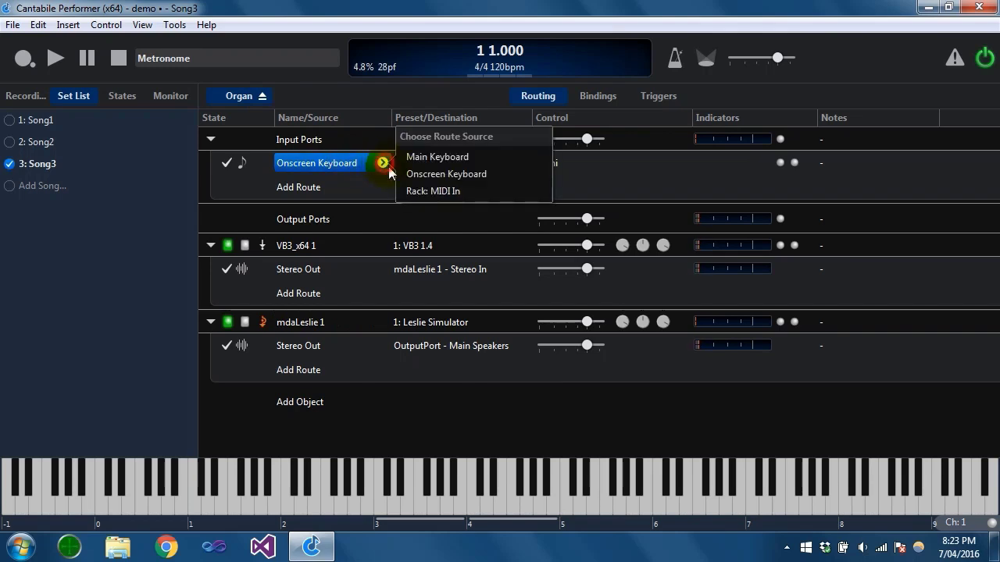
{"action": "left_click", "coordinate": [428, 192]}
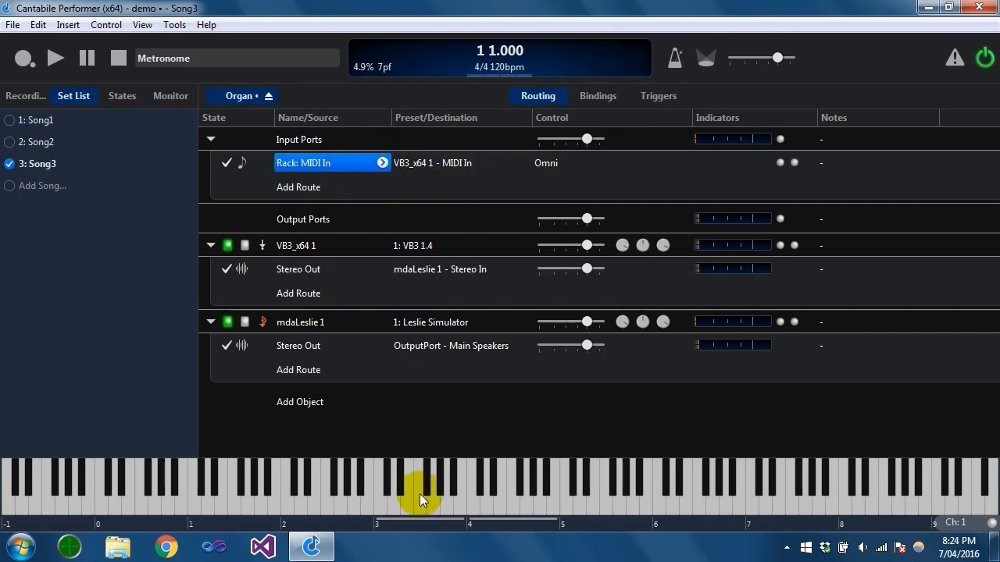
Test the rerouted Organ rack by playing several notes on the onscreen keyboard
{"action": "left_click", "coordinate": [382, 506]}
{"action": "left_click", "coordinate": [432, 507]}
{"action": "left_click", "coordinate": [382, 503]}
{"action": "left_click", "coordinate": [422, 503]}
{"action": "left_click", "coordinate": [390, 502]}
{"action": "left_click", "coordinate": [385, 501]}
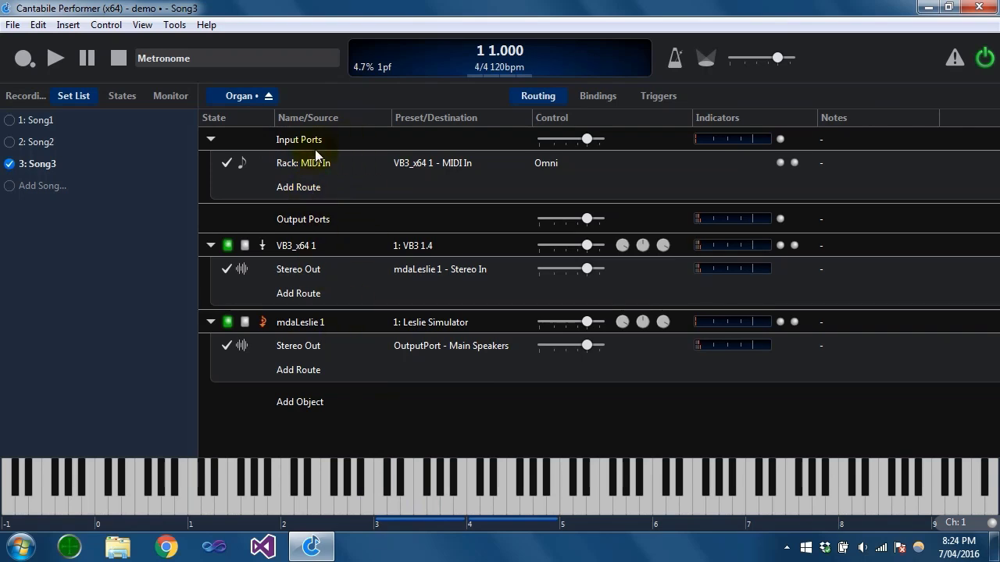
Return to Song3, add an input route from Onscreen Keyboard to Organ - MIDI In and try it with a note
{"action": "left_click", "coordinate": [268, 96]}
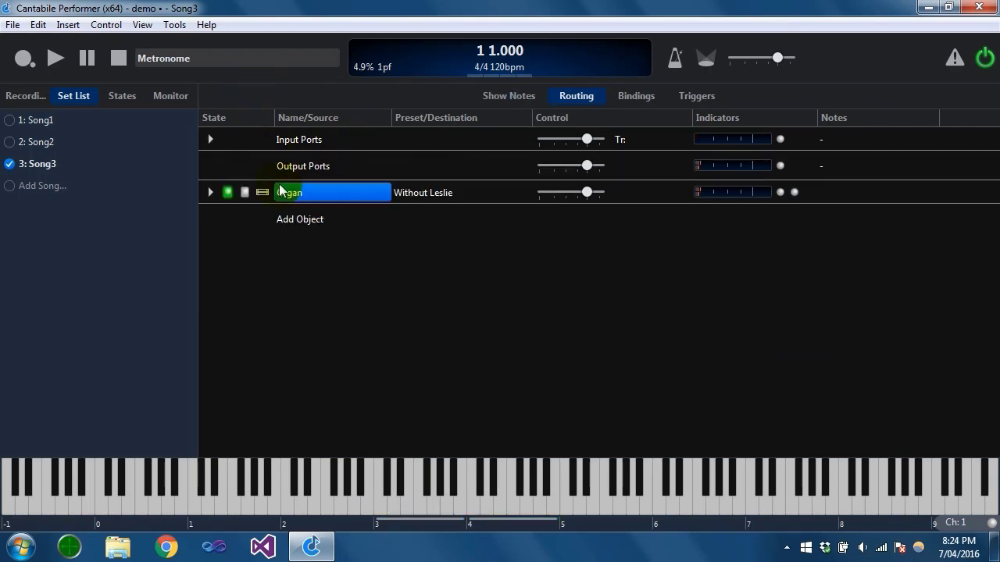
{"action": "left_click", "coordinate": [209, 140]}
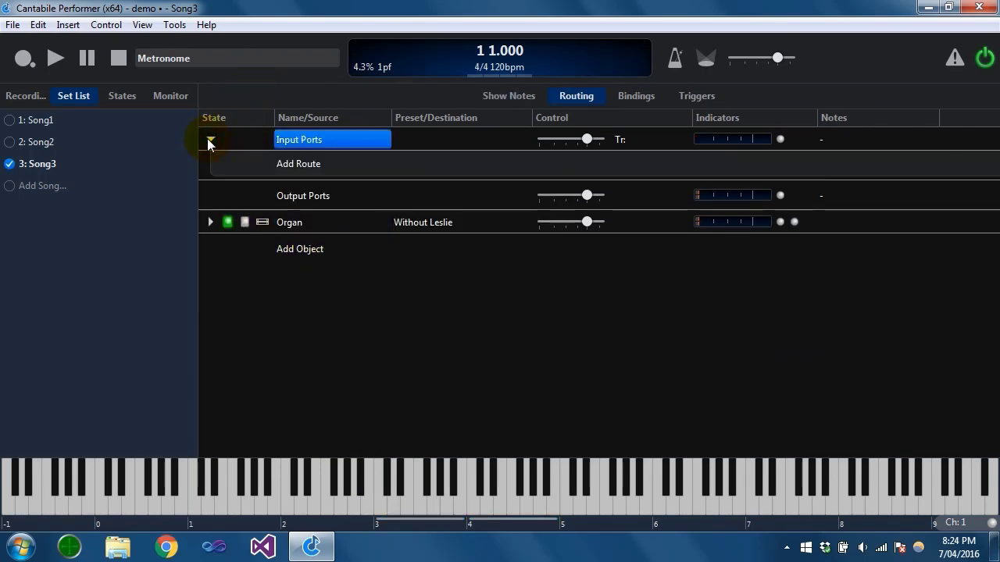
{"action": "left_click", "coordinate": [330, 164]}
{"action": "left_click", "coordinate": [464, 175]}
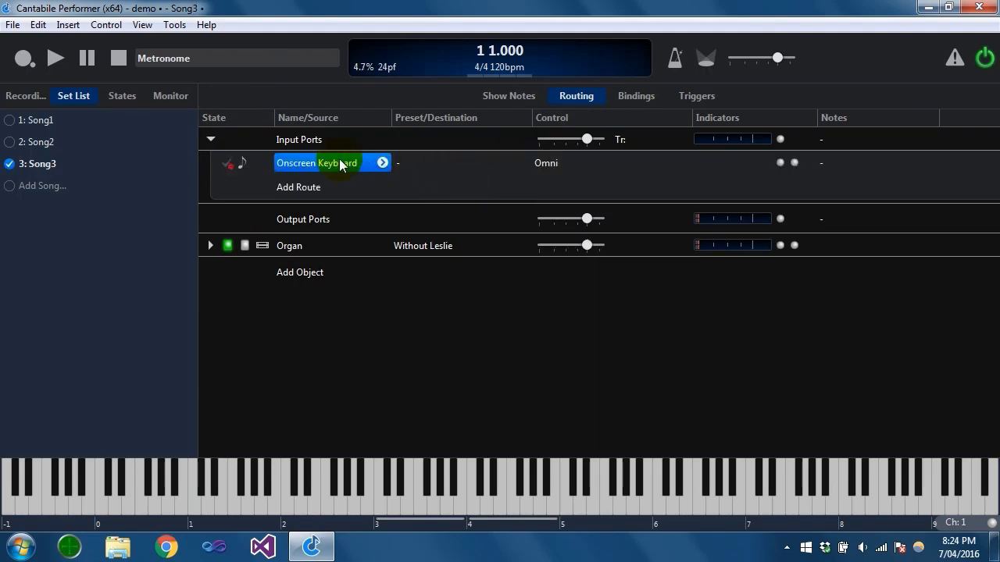
{"action": "left_click", "coordinate": [473, 166]}
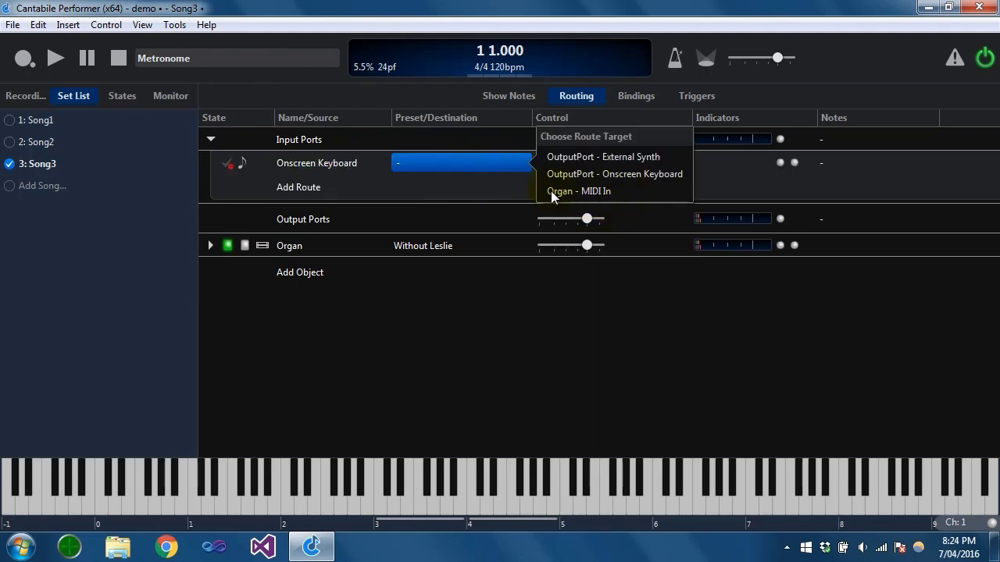
{"action": "left_click", "coordinate": [592, 192]}
{"action": "mouse_move", "coordinate": [472, 506]}
{"action": "left_mouse_down"}
{"action": "mouse_move", "coordinate": [510, 507]}
{"action": "mouse_move", "coordinate": [472, 506]}
{"action": "left_mouse_up"}
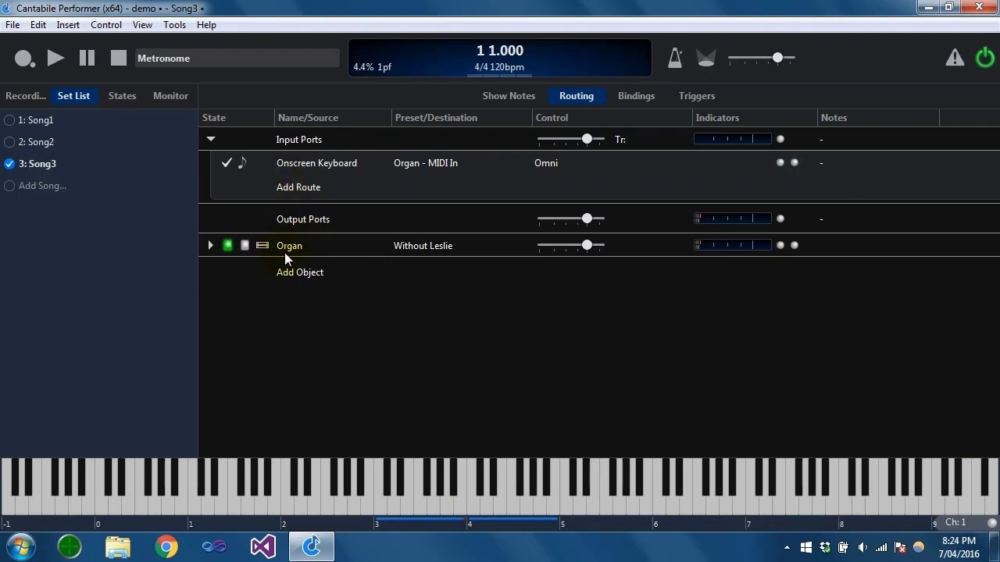
Review the channel, note range and transpose settings of the Onscreen Keyboard to Organ route
{"action": "mouse_move", "coordinate": [289, 170]}
{"action": "double_click", "coordinate": [601, 163]}
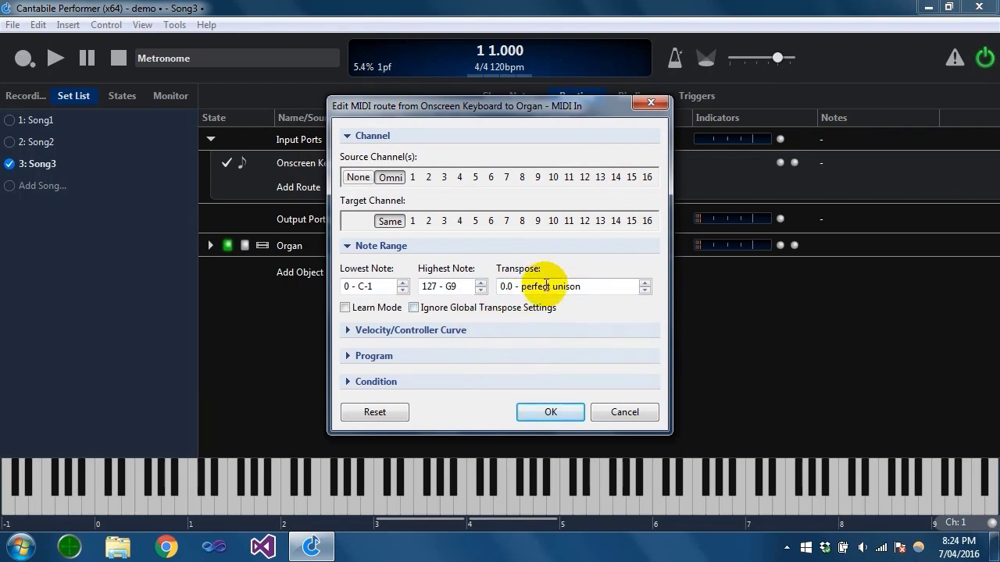
{"action": "left_click", "coordinate": [649, 104]}
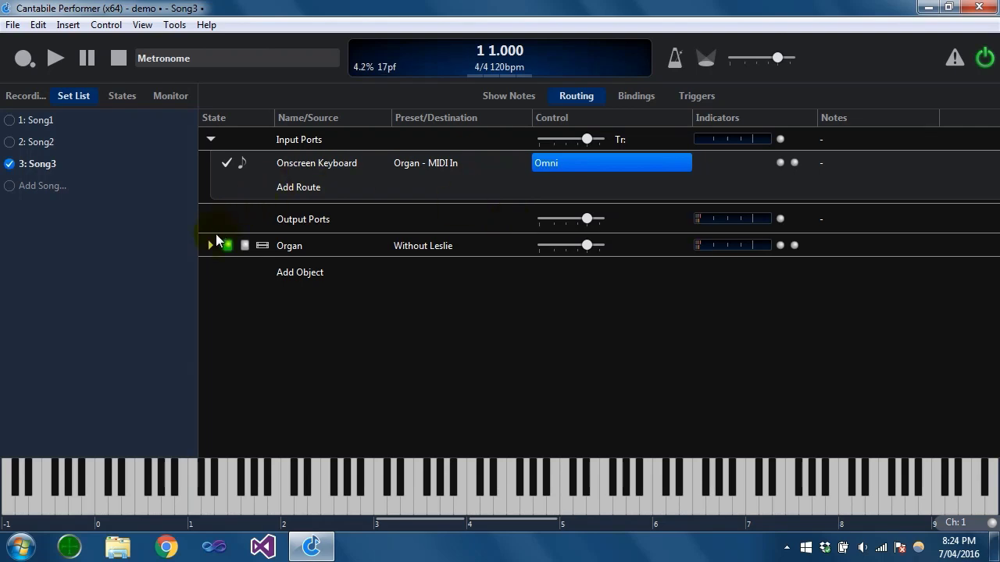
In the Organ rack, send the mdaLeslie stereo output to OutputPort - Rack: Stereo Out and return to Song3
{"action": "double_click", "coordinate": [308, 245]}
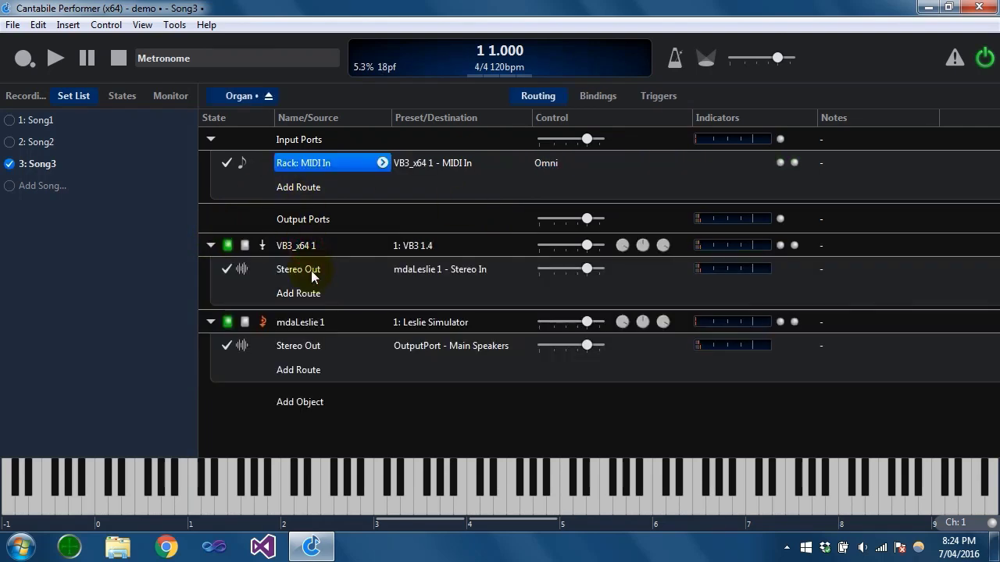
{"action": "left_click", "coordinate": [454, 350]}
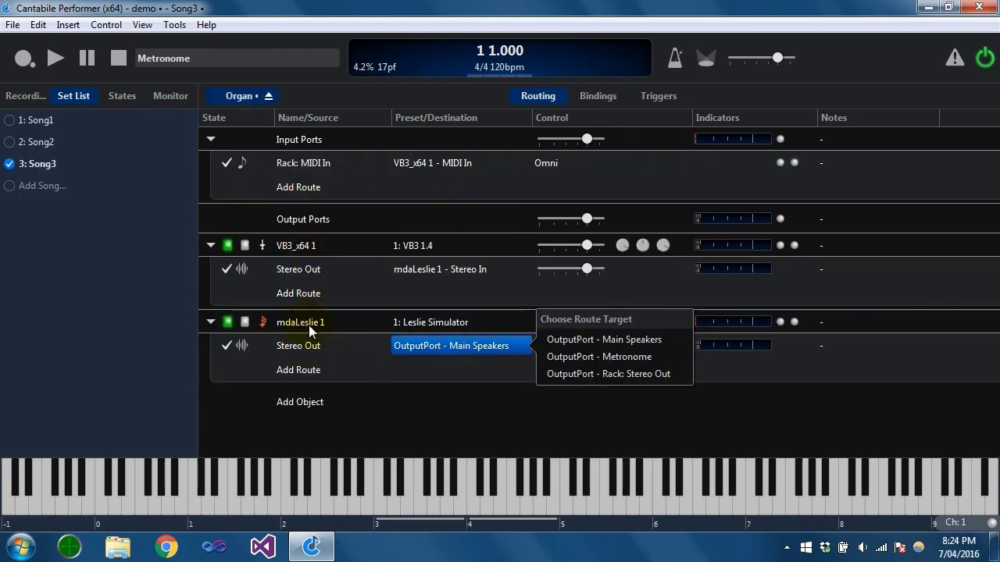
{"action": "left_click_drag", "start_coordinate": [618, 376], "coordinate": [661, 378]}
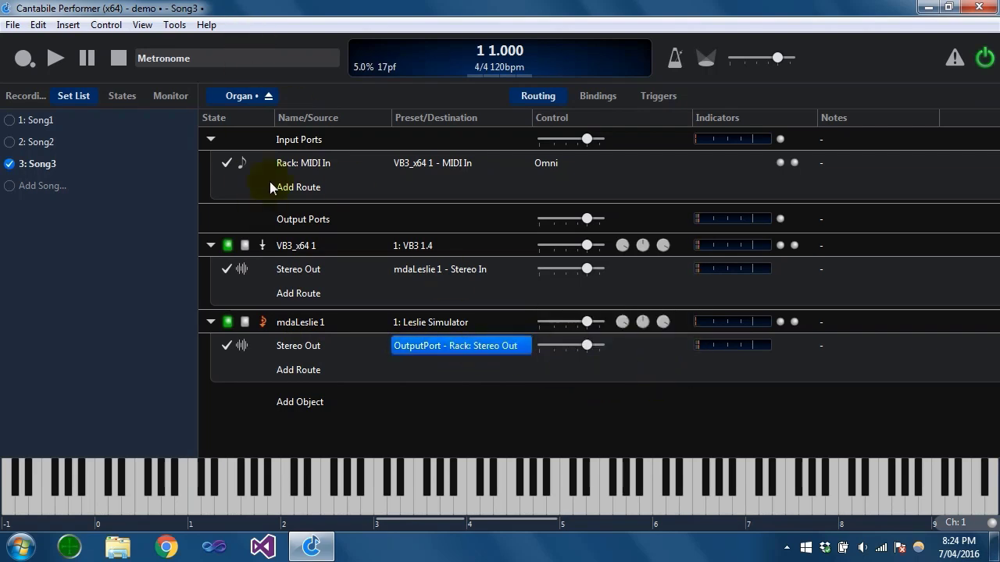
{"action": "left_click", "coordinate": [238, 95]}
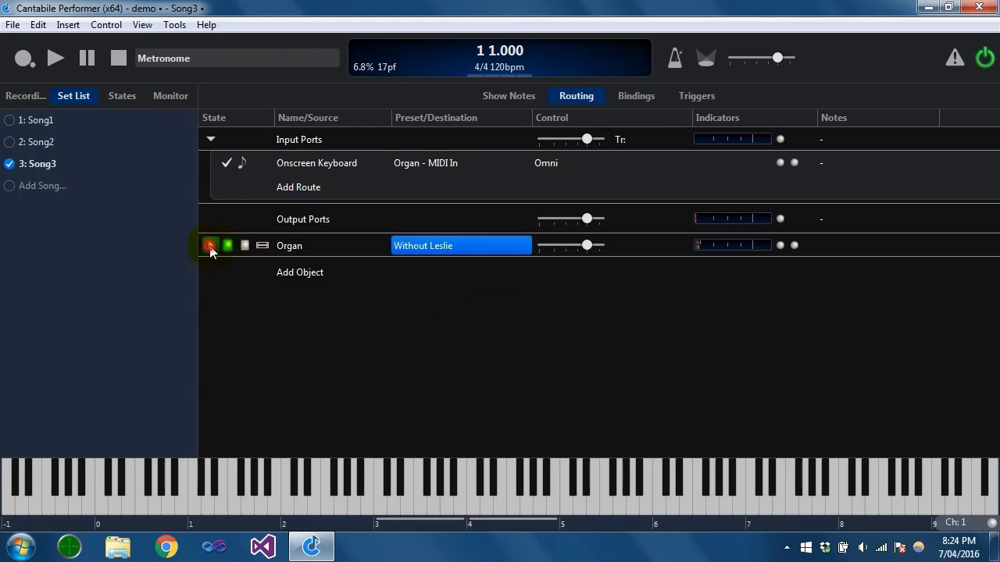
Add a route from the Organ rack's Stereo Out to OutputPort - Main Speakers in Song3 and test it on the onscreen keyboard
{"action": "left_click", "coordinate": [210, 247]}
{"action": "left_click", "coordinate": [296, 271]}
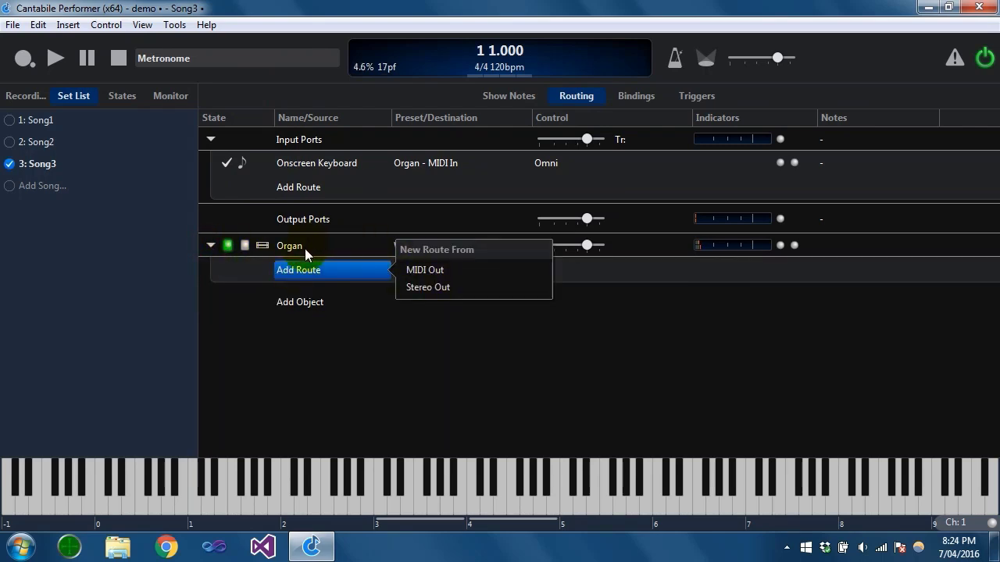
{"action": "left_click", "coordinate": [430, 287]}
{"action": "left_click", "coordinate": [496, 275]}
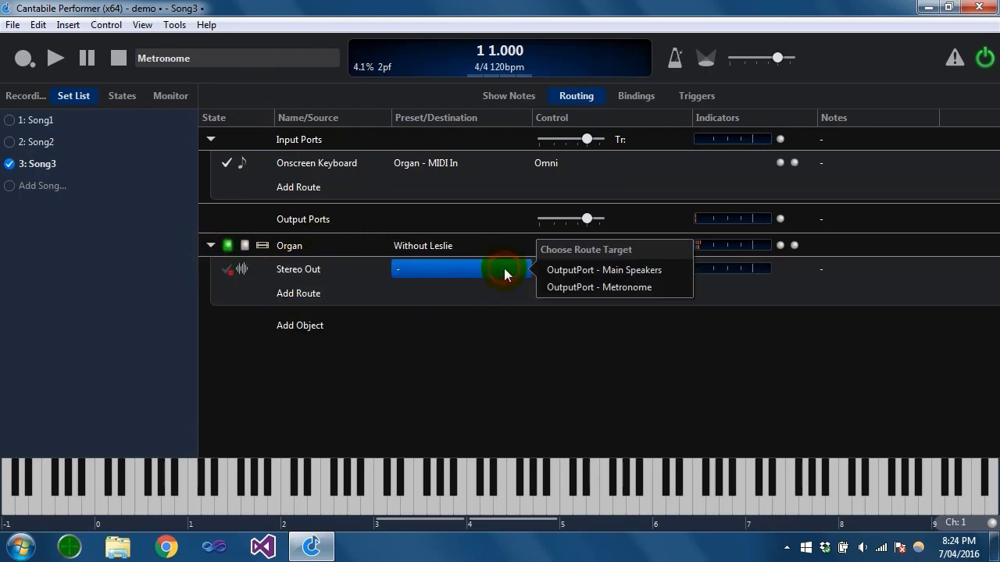
{"action": "left_click", "coordinate": [625, 269]}
{"action": "left_click", "coordinate": [473, 508]}
{"action": "left_click", "coordinate": [508, 508]}
{"action": "left_click", "coordinate": [484, 508]}
{"action": "left_click", "coordinate": [471, 506]}
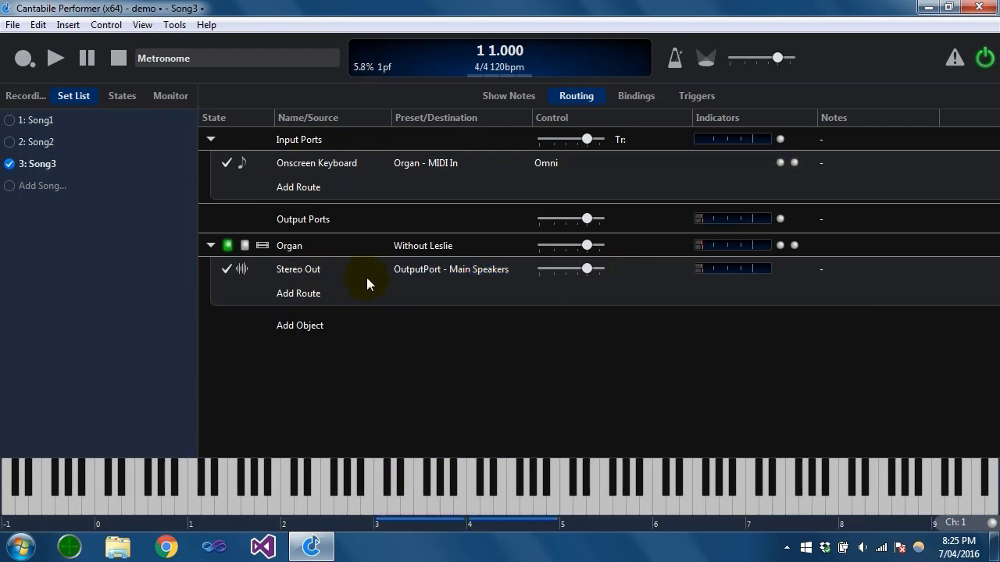
Examine the route sources and audio ports of the Organ rack, including the port types that can be added, without changing them
{"action": "left_click", "coordinate": [291, 249]}
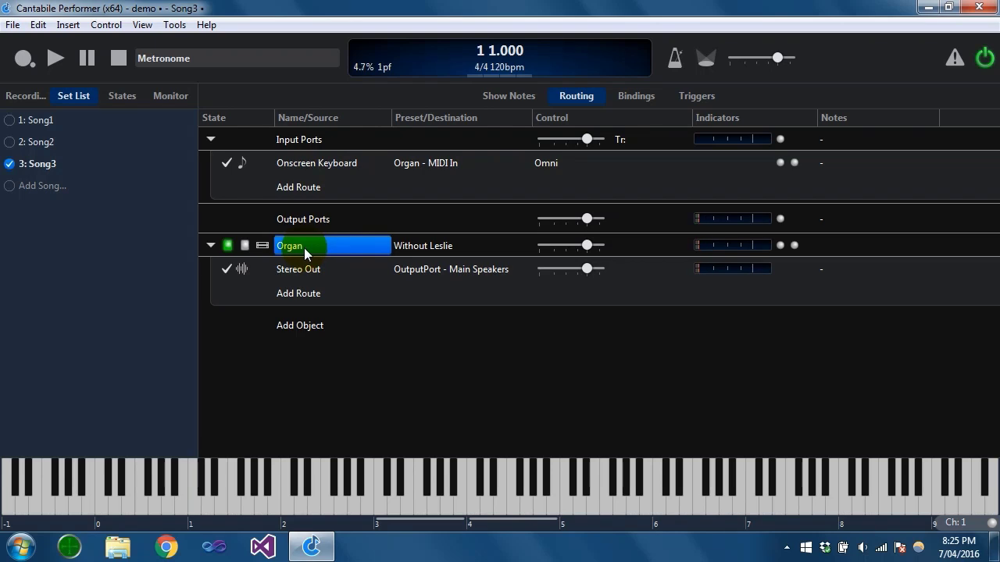
{"action": "left_click", "coordinate": [313, 293]}
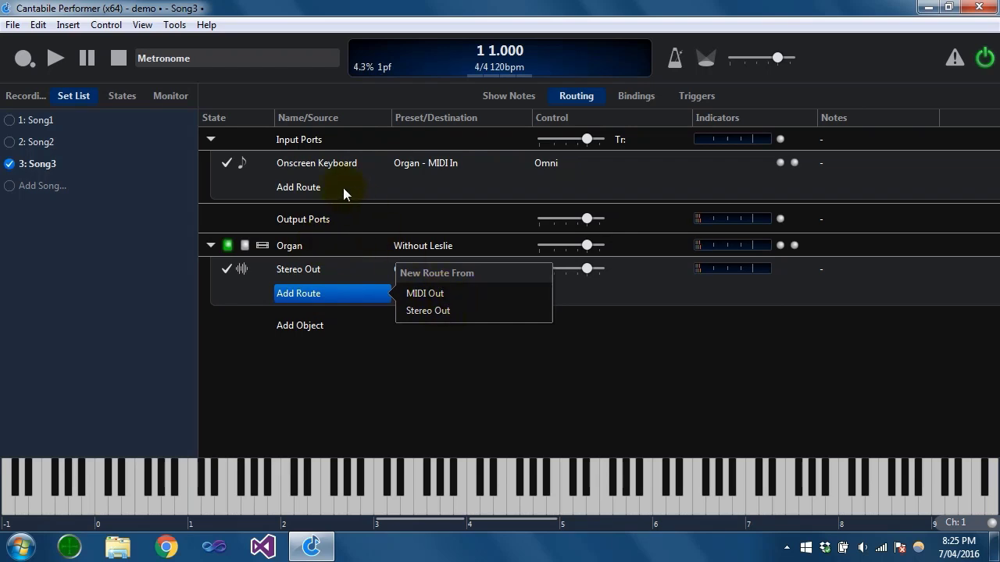
{"action": "left_click", "coordinate": [313, 246]}
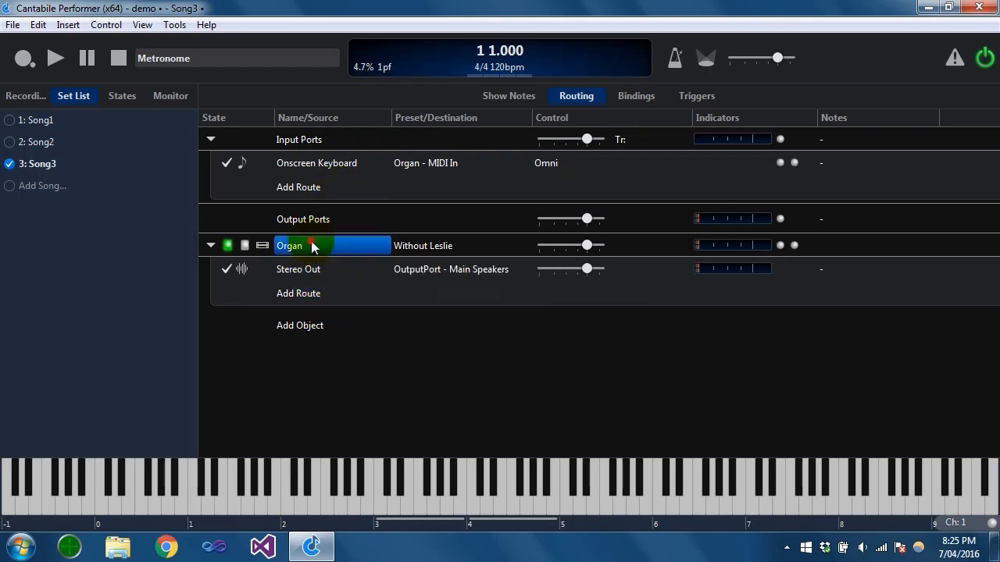
{"action": "right_click", "coordinate": [313, 246]}
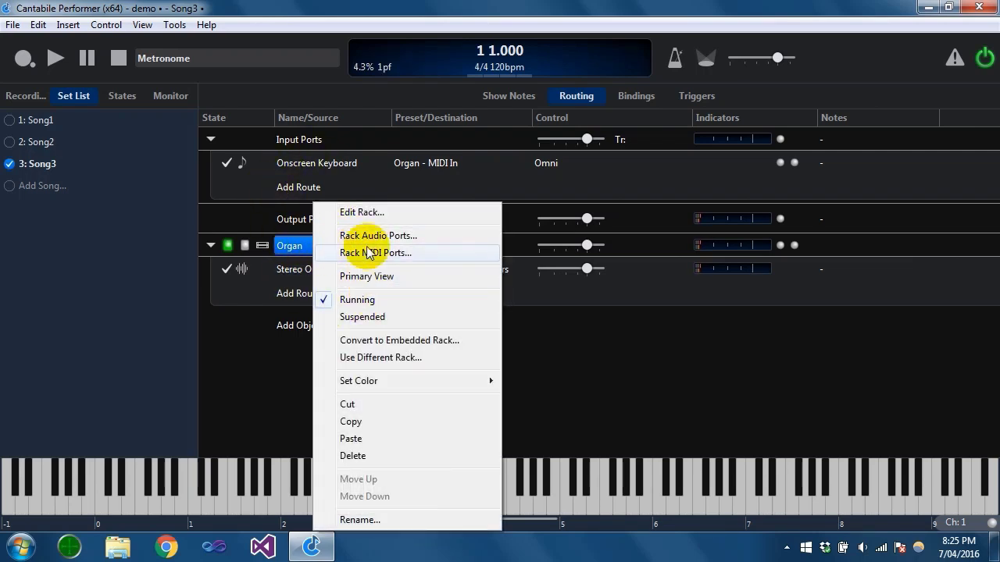
{"action": "left_click", "coordinate": [428, 239]}
{"action": "left_click", "coordinate": [332, 207]}
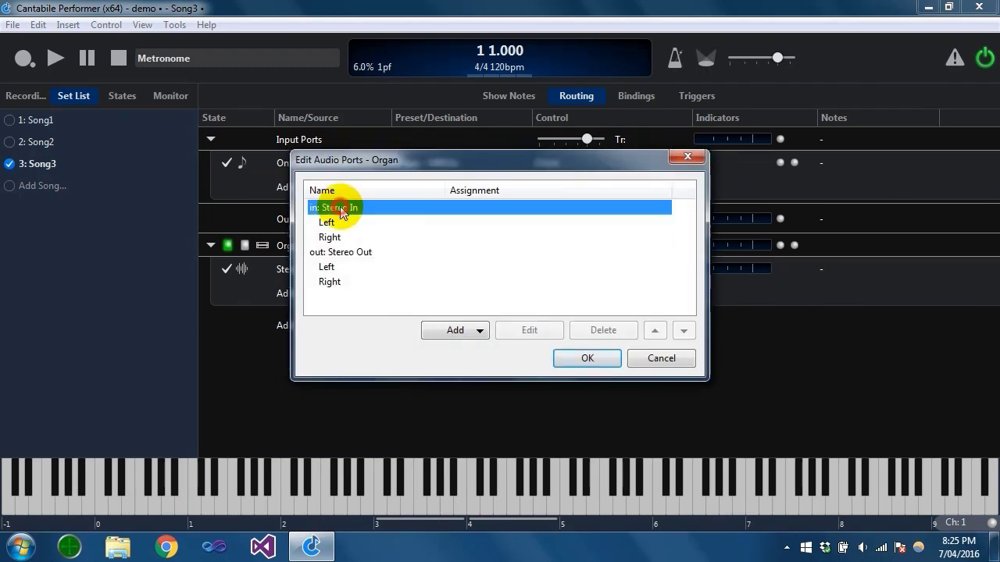
{"action": "left_click", "coordinate": [336, 251]}
{"action": "left_click", "coordinate": [457, 330]}
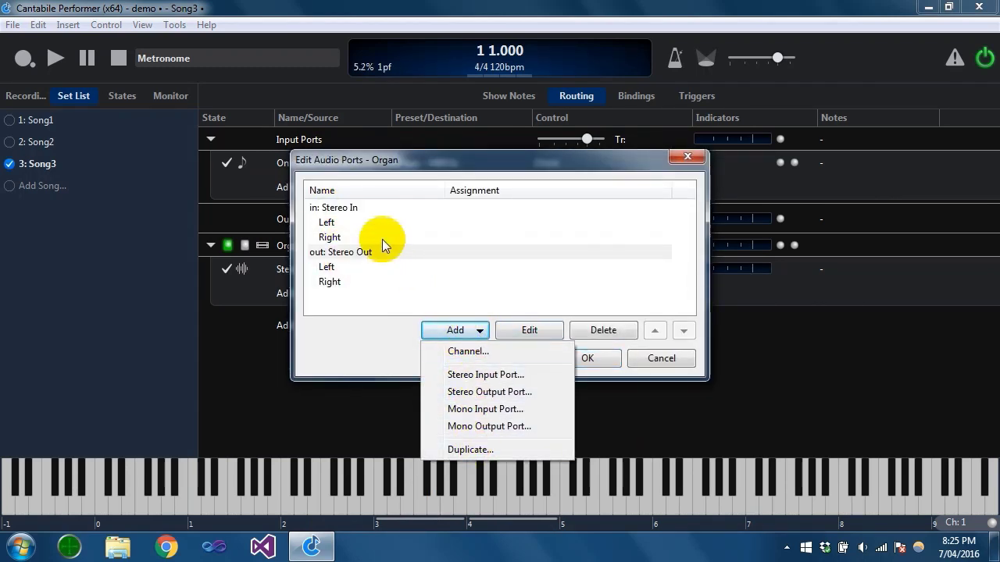
{"action": "left_click", "coordinate": [661, 358]}
Examine the MIDI ports of the Organ rack and the port types that can be added, without changing them
{"action": "right_click", "coordinate": [361, 242]}
{"action": "left_click", "coordinate": [445, 252]}
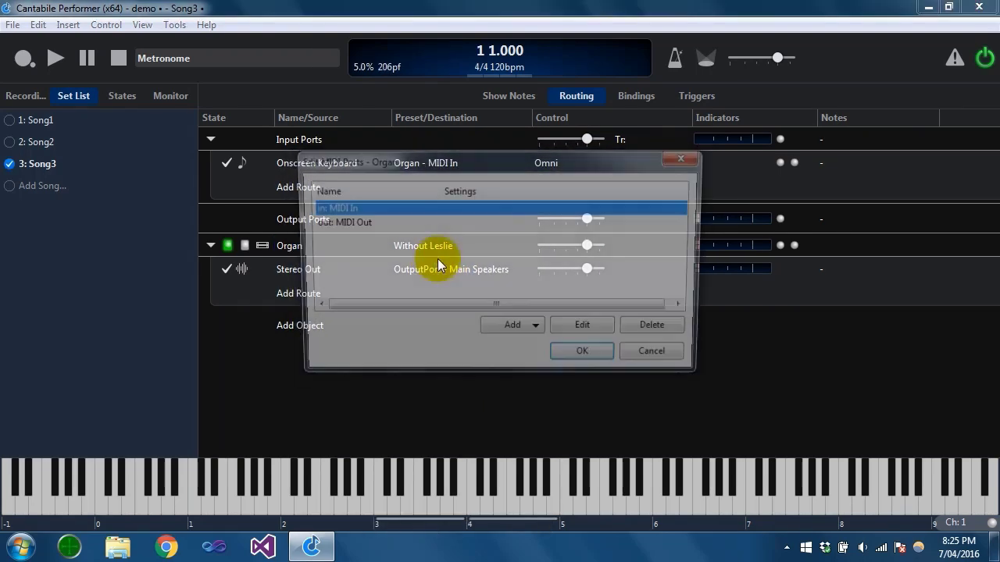
{"action": "left_click", "coordinate": [350, 222]}
{"action": "left_click", "coordinate": [356, 208]}
{"action": "left_click", "coordinate": [355, 223]}
{"action": "left_click", "coordinate": [526, 332]}
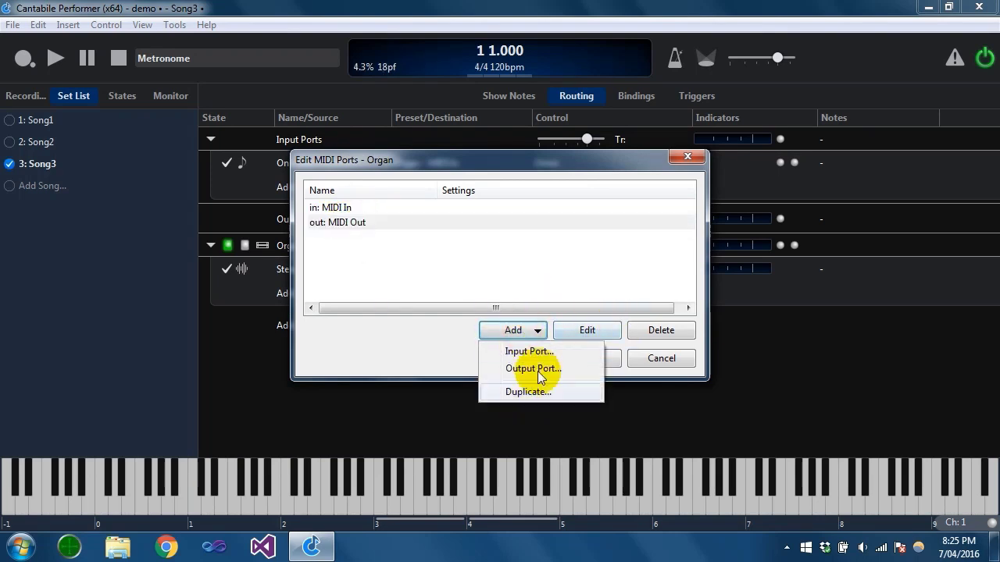
{"action": "left_click", "coordinate": [441, 325]}
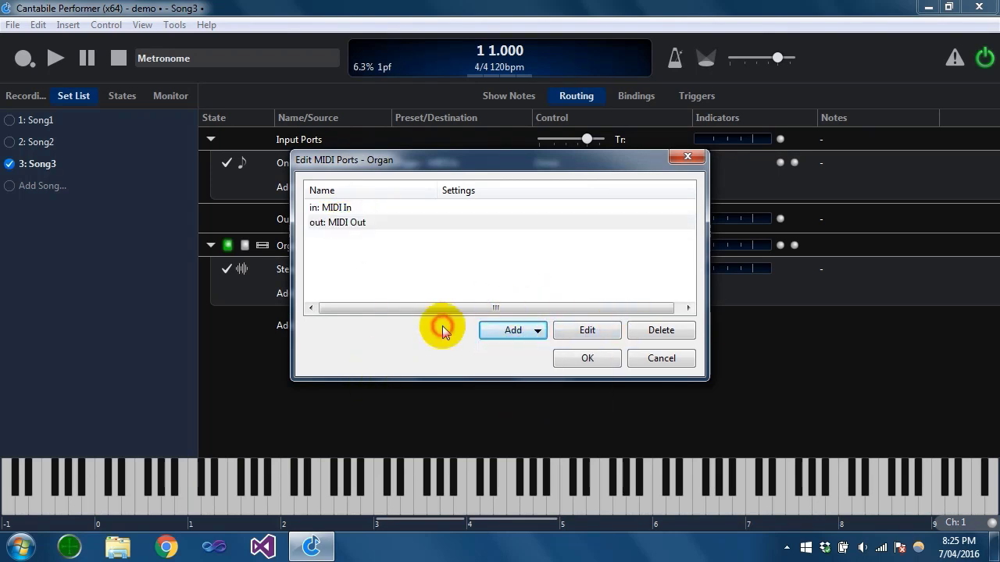
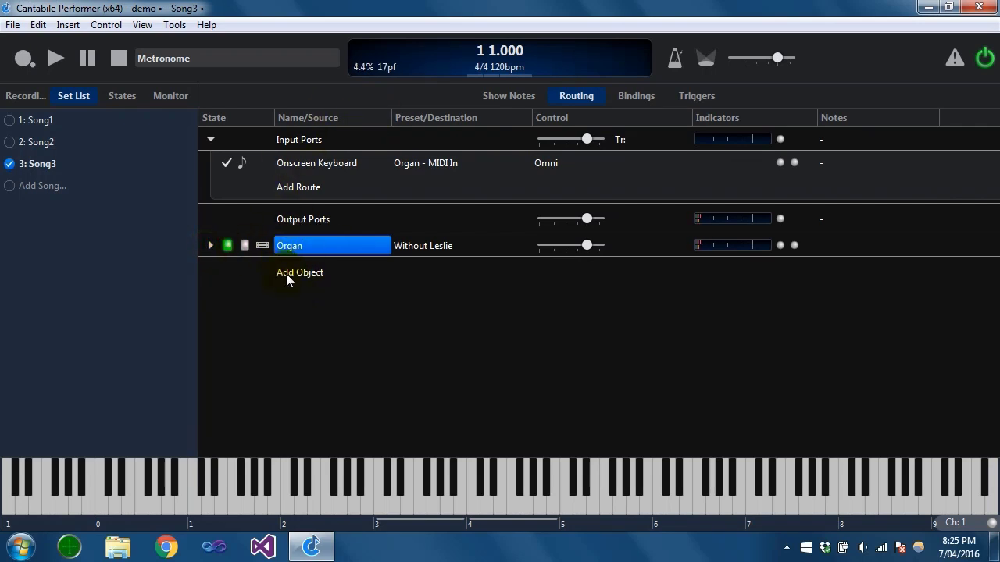
Add a new rack saved as Master Effects to Song3 and open it for editing
{"action": "left_click", "coordinate": [303, 273]}
{"action": "left_click", "coordinate": [453, 300]}
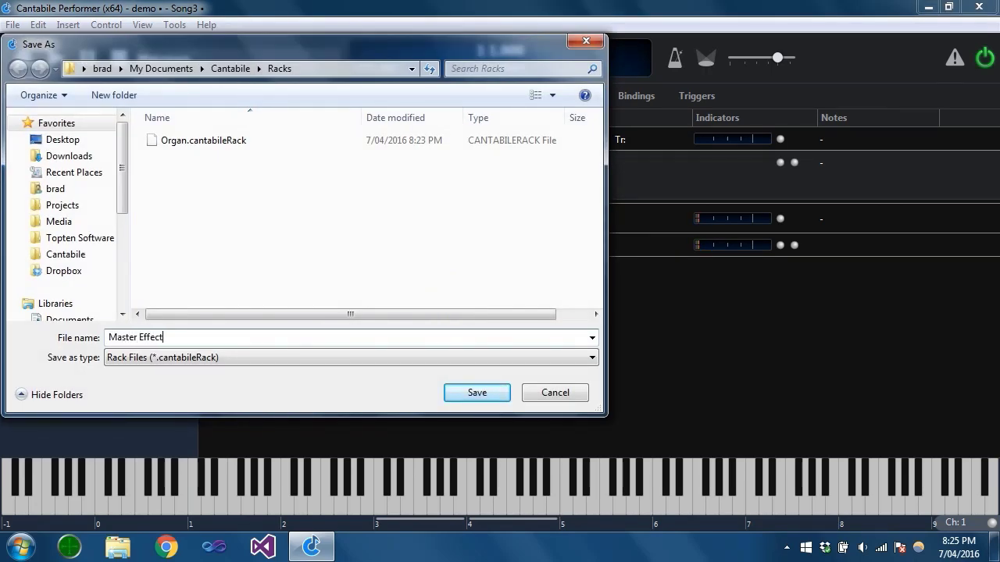
{"action": "type", "text": "Master Effects"}
{"action": "key", "text": "Return"}
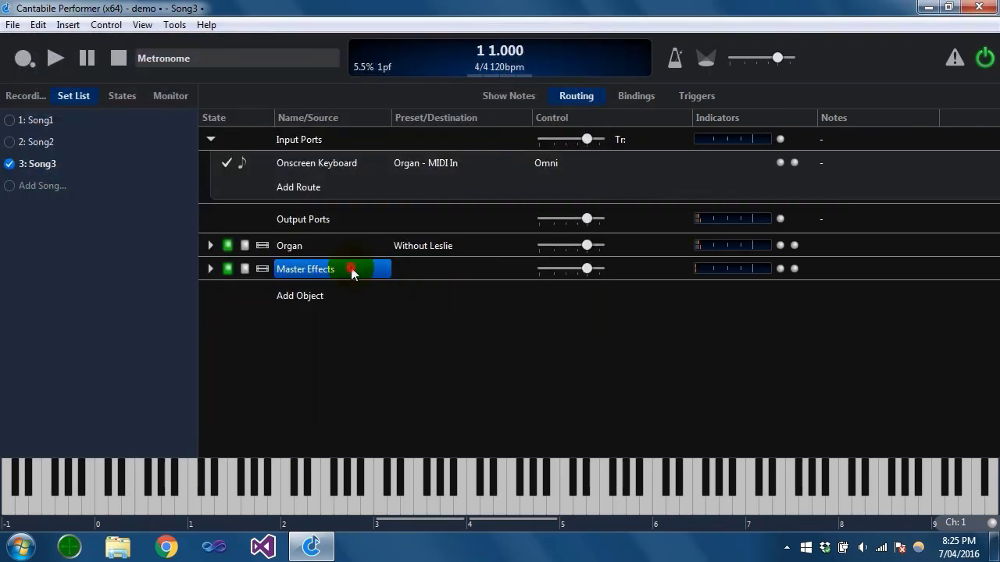
{"action": "double_click", "coordinate": [351, 268]}
{"action": "left_click", "coordinate": [313, 200]}
{"action": "left_click", "coordinate": [441, 205]}
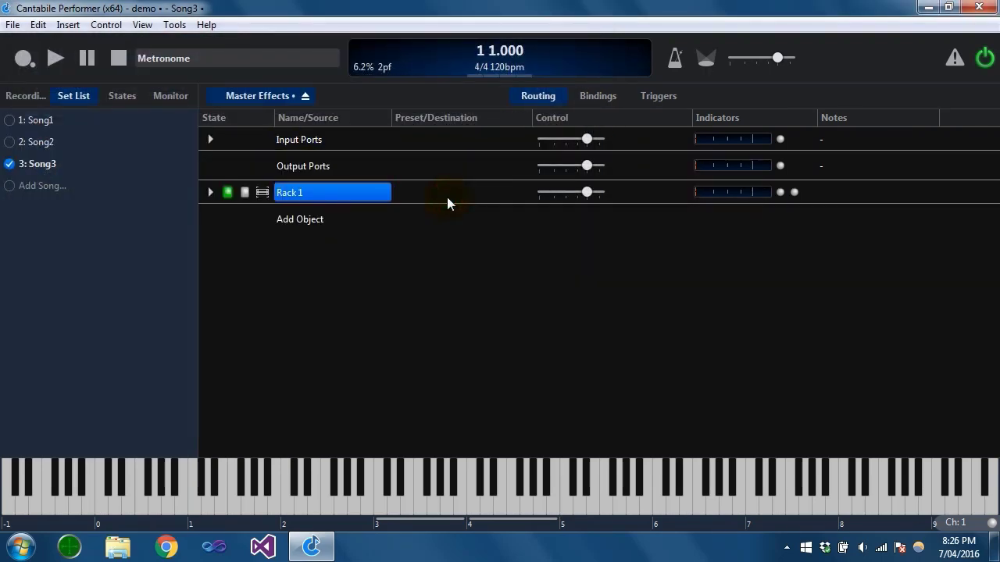
{"action": "key", "text": "Delete"}
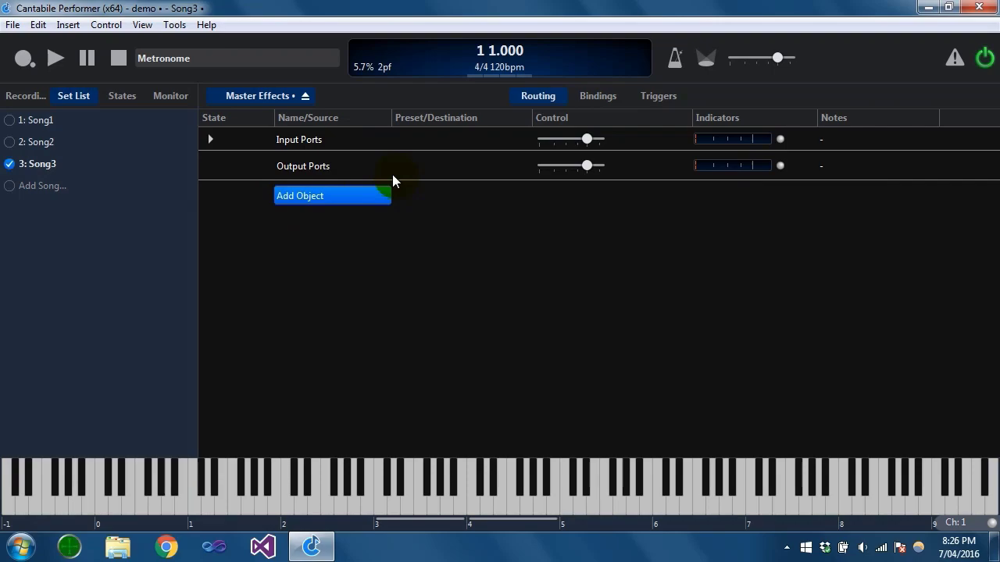
{"action": "left_click", "coordinate": [338, 191]}
{"action": "left_click", "coordinate": [426, 190]}
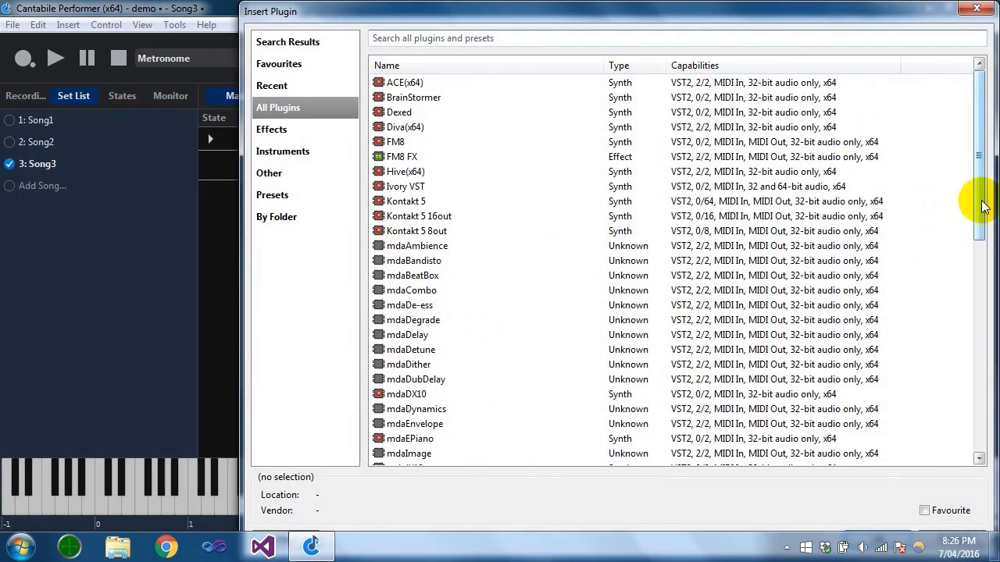
{"action": "left_click_drag", "start_coordinate": [976, 201], "coordinate": [964, 364]}
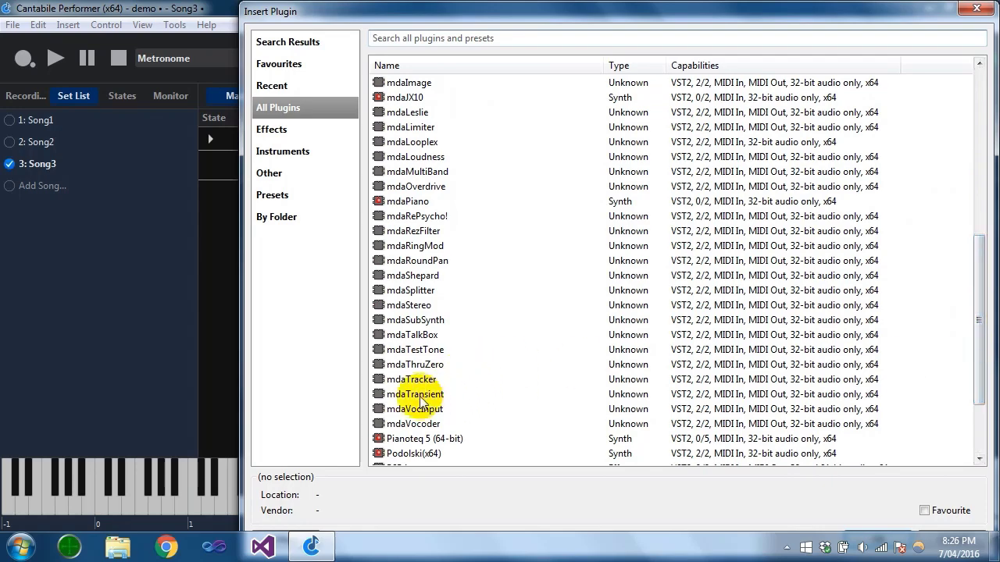
{"action": "double_click", "coordinate": [425, 260]}
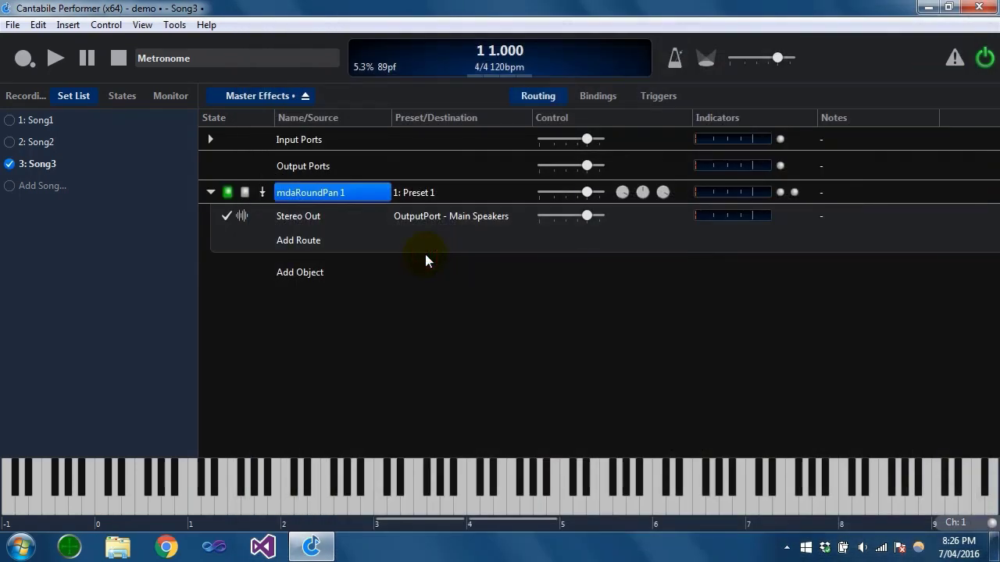
{"action": "key", "text": "Delete"}
Insert the mdaRingMod plugin into the Master Effects rack
{"action": "key", "text": "Return"}
{"action": "key", "text": "Return"}
{"action": "type", "text": "ri"}
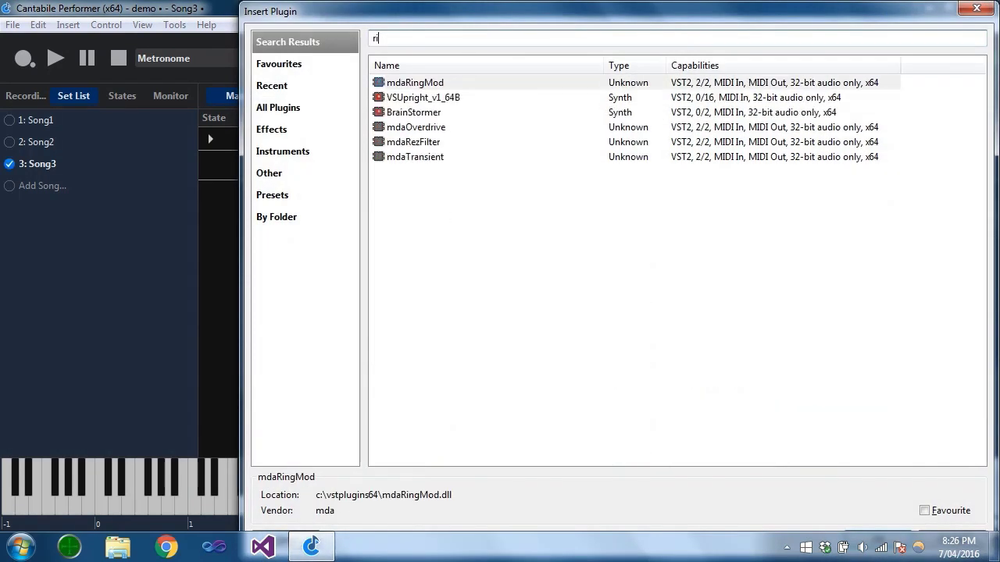
{"action": "type", "text": "ngmo"}
{"action": "key", "text": "Return"}
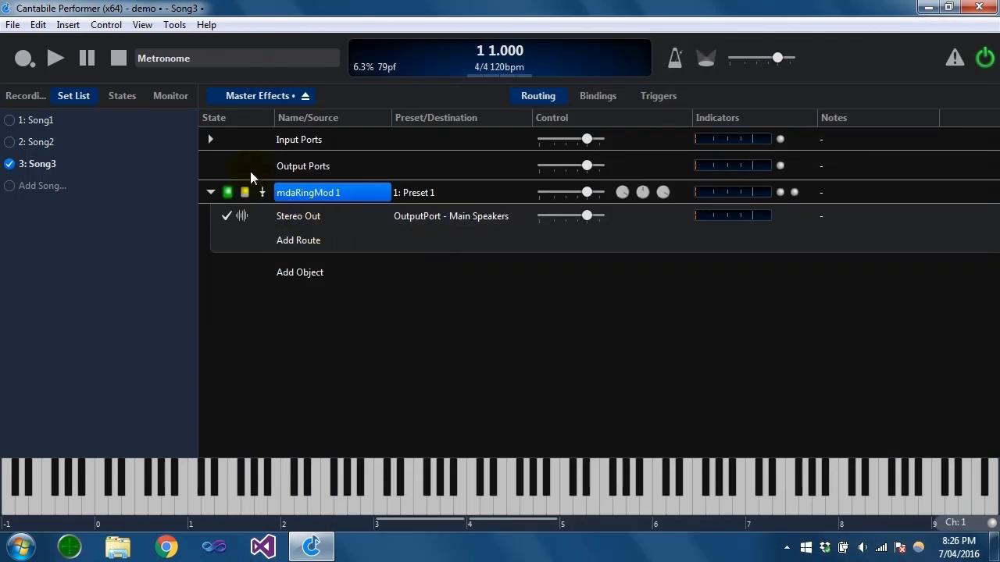
Delete the default Onscreen Keyboard route from the Master Effects rack's input ports
{"action": "left_click", "coordinate": [209, 139]}
{"action": "left_click", "coordinate": [333, 162]}
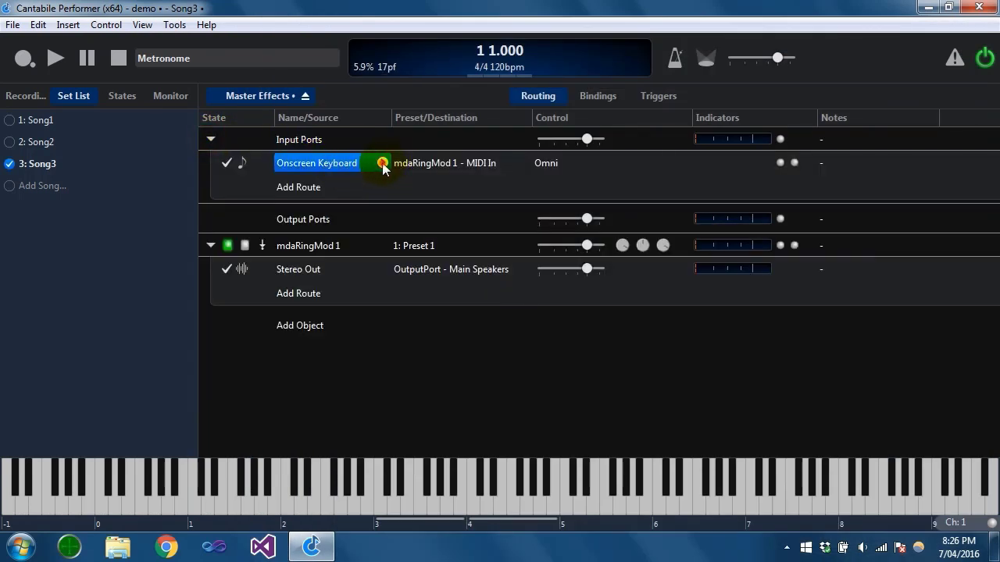
{"action": "left_click", "coordinate": [382, 162]}
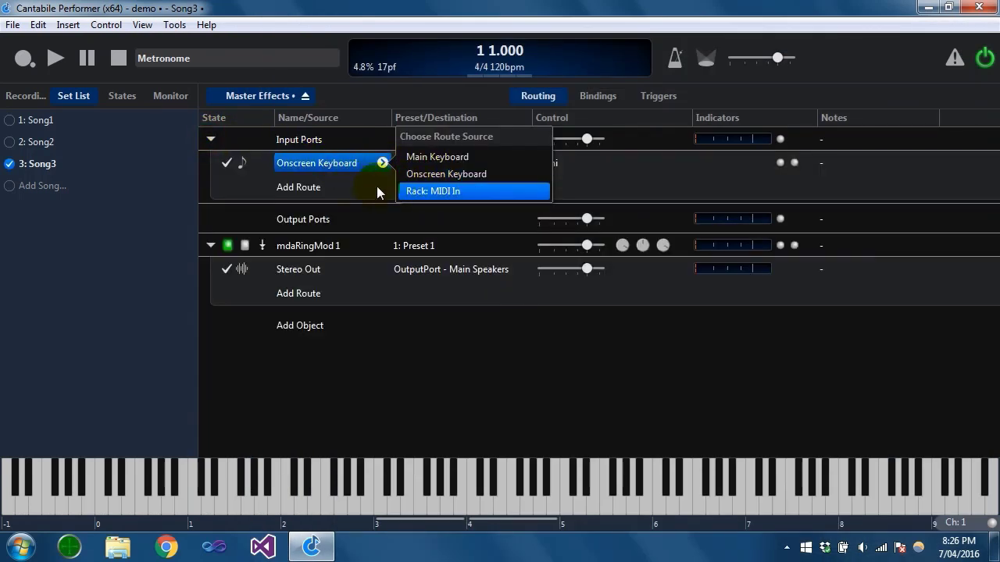
{"action": "key", "text": "Return"}
{"action": "left_click", "coordinate": [345, 184]}
{"action": "left_click", "coordinate": [348, 163]}
{"action": "key", "text": "Delete"}
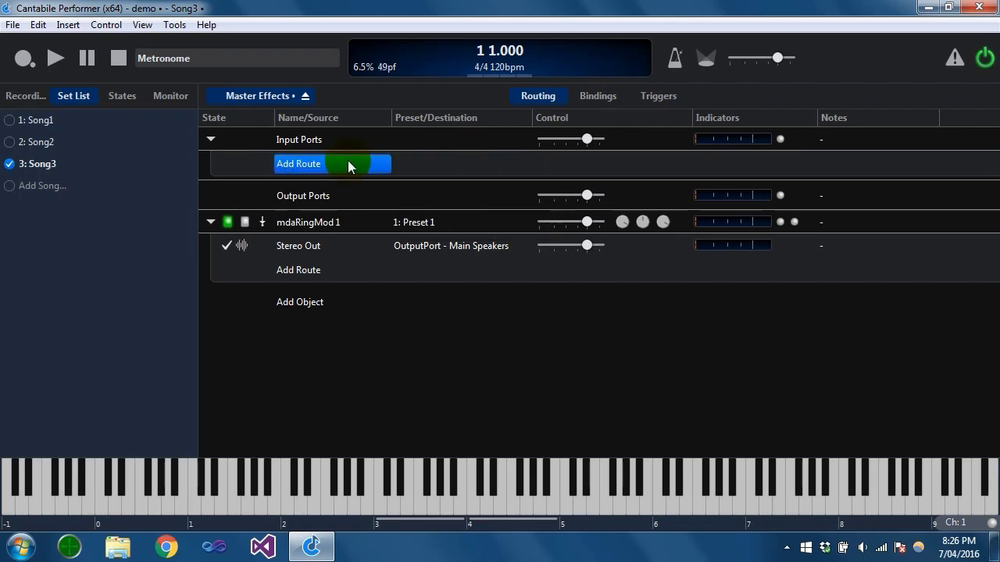
Add an input route in the Master Effects rack from Rack: Stereo In to mdaRingMod 1 - Stereo In
{"action": "left_click", "coordinate": [348, 164]}
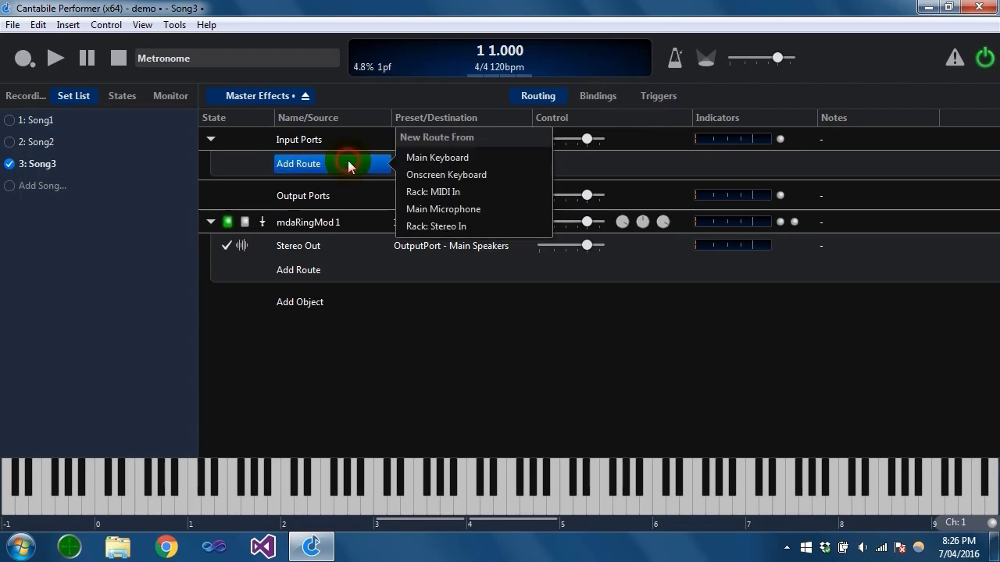
{"action": "left_click", "coordinate": [447, 226]}
{"action": "left_click", "coordinate": [416, 169]}
{"action": "left_click", "coordinate": [590, 205]}
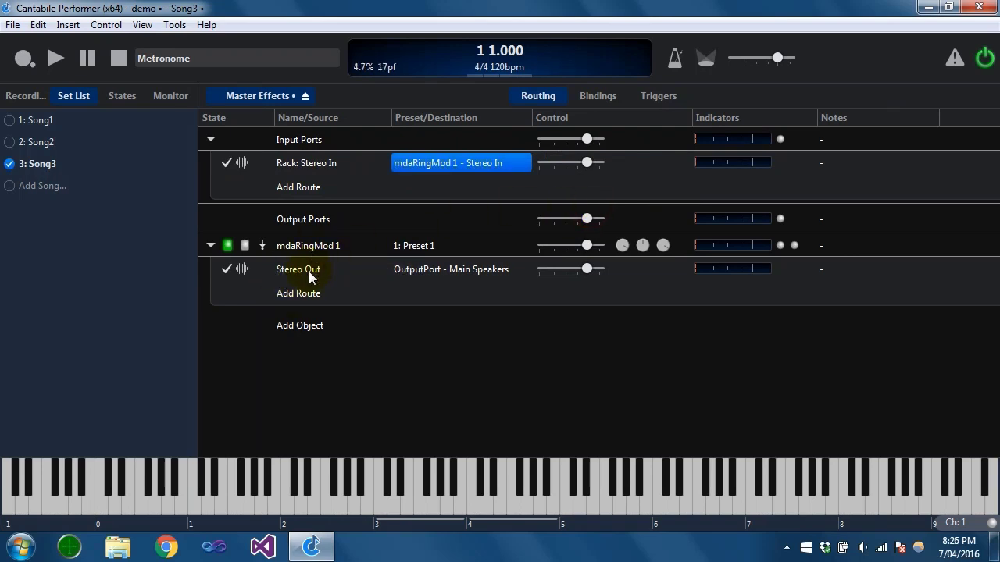
Check the target choices for mdaRingMod's Stereo Out route, keep OutputPort - Main Speakers, and return to Song3
{"action": "left_click", "coordinate": [455, 273]}
{"action": "left_click_drag", "start_coordinate": [655, 298], "coordinate": [647, 267]}
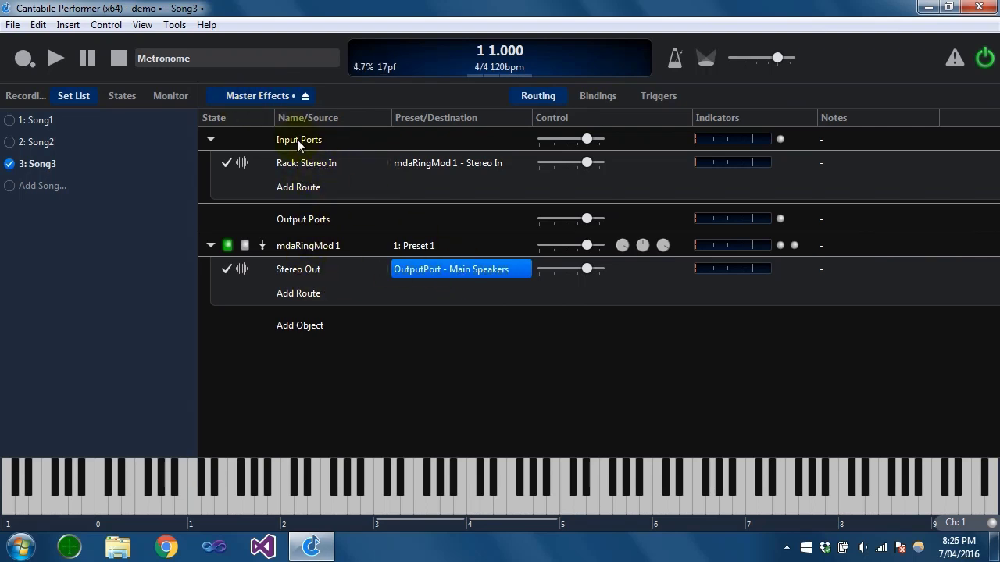
{"action": "left_click", "coordinate": [282, 102]}
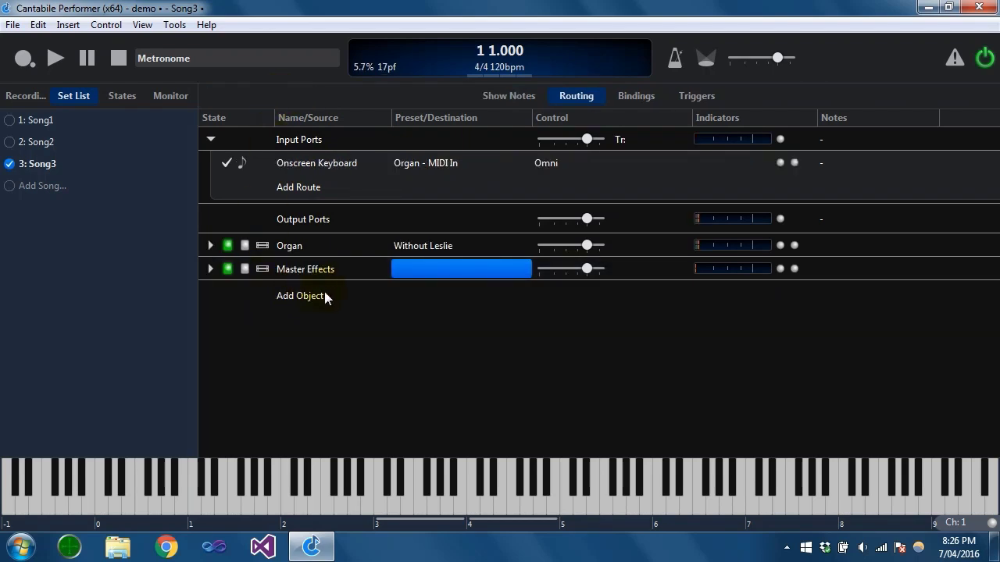
In Song3, send the Organ rack's Stereo Out to Master Effects - Stereo In
{"action": "left_click", "coordinate": [211, 245]}
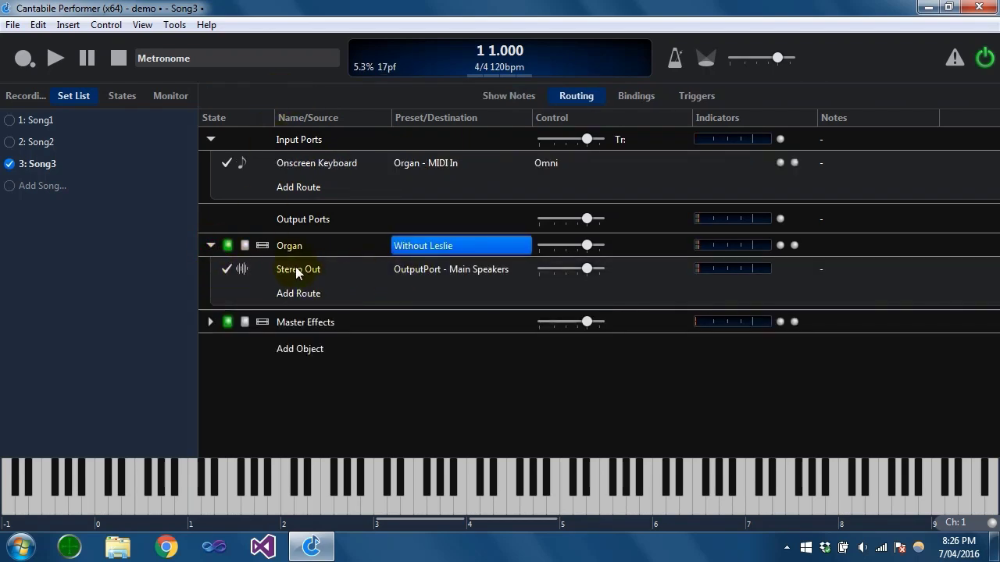
{"action": "left_click", "coordinate": [433, 270]}
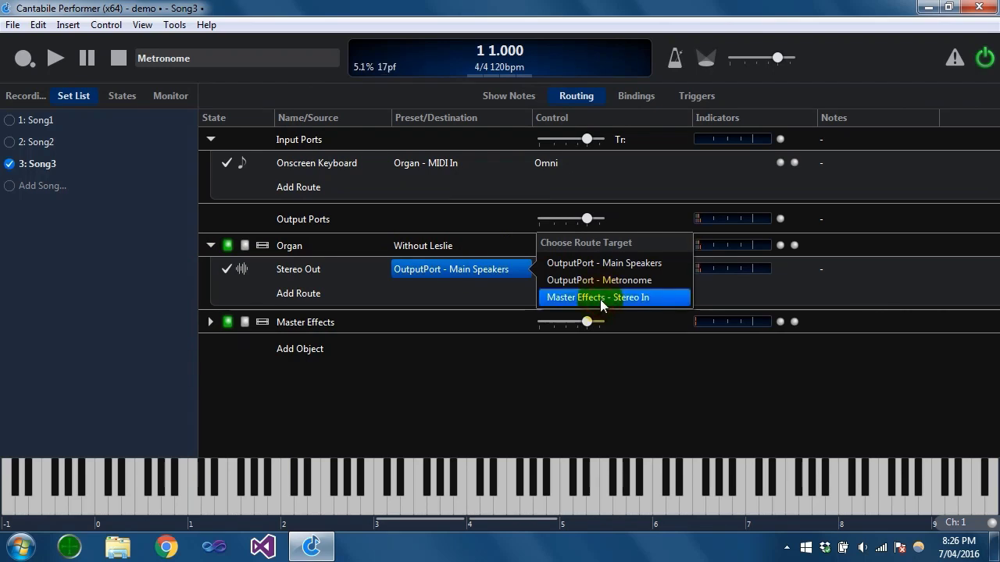
{"action": "left_click", "coordinate": [599, 299]}
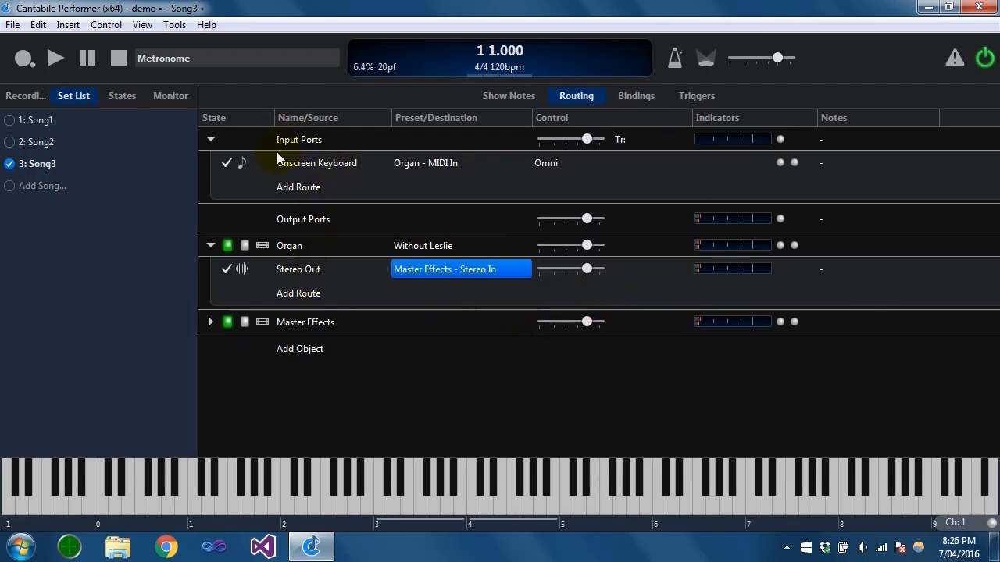
Test the Organ rack through the Master Effects rack by playing several notes on the onscreen keyboard
{"action": "left_click", "coordinate": [295, 247]}
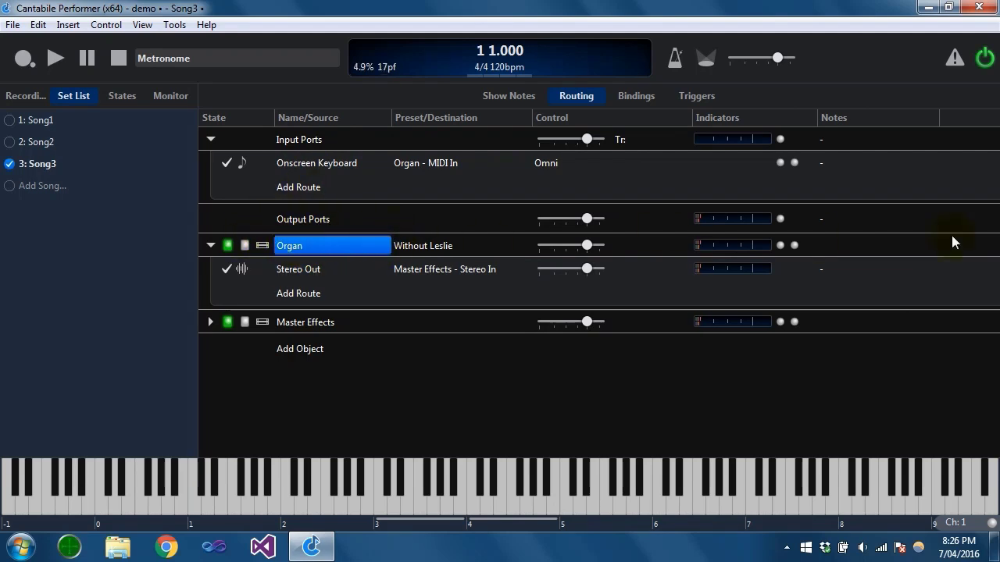
{"action": "left_click", "coordinate": [298, 248]}
{"action": "left_click", "coordinate": [309, 323]}
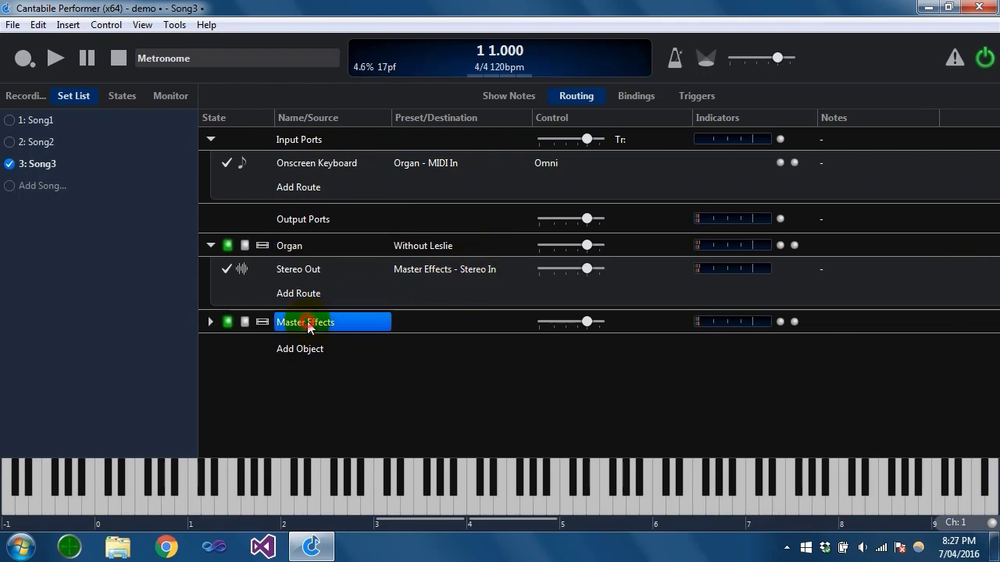
{"action": "left_click", "coordinate": [476, 507]}
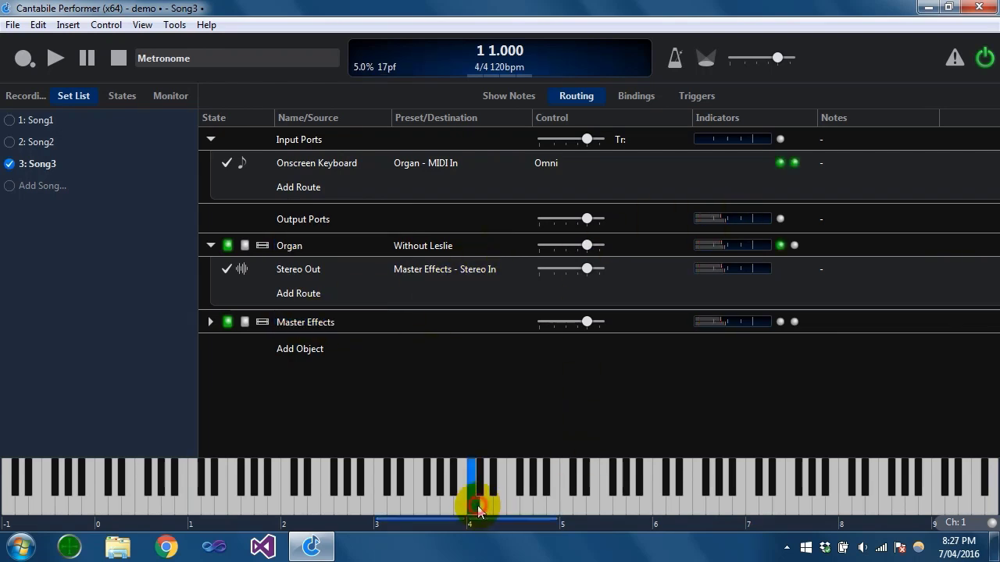
{"action": "left_click", "coordinate": [471, 503]}
{"action": "left_click", "coordinate": [451, 502]}
{"action": "left_click", "coordinate": [486, 507]}
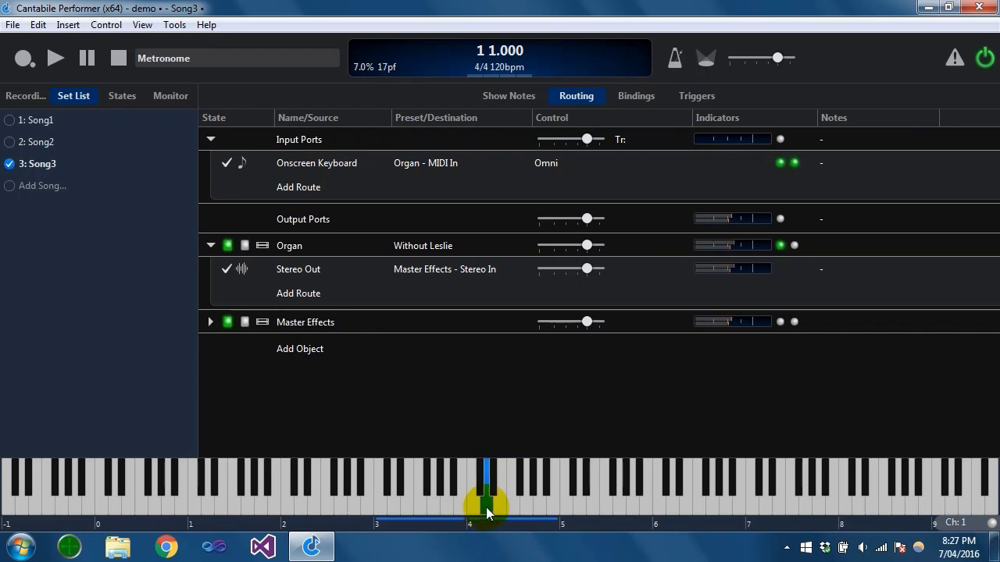
{"action": "left_click", "coordinate": [484, 505]}
{"action": "left_click", "coordinate": [477, 501]}
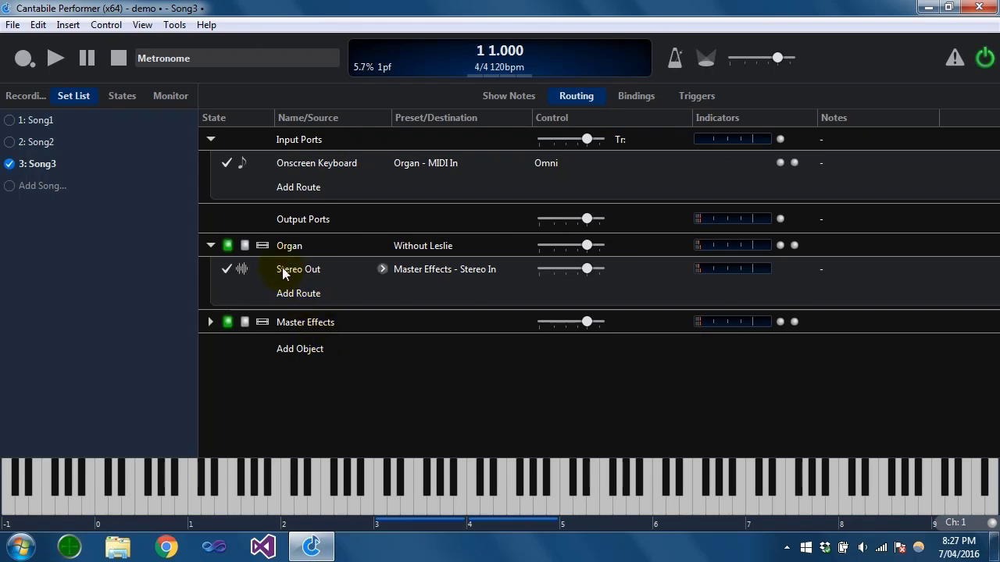
Delete the Organ rack's Stereo Out route in Song3 and collapse the rack's routes
{"action": "left_click", "coordinate": [297, 293]}
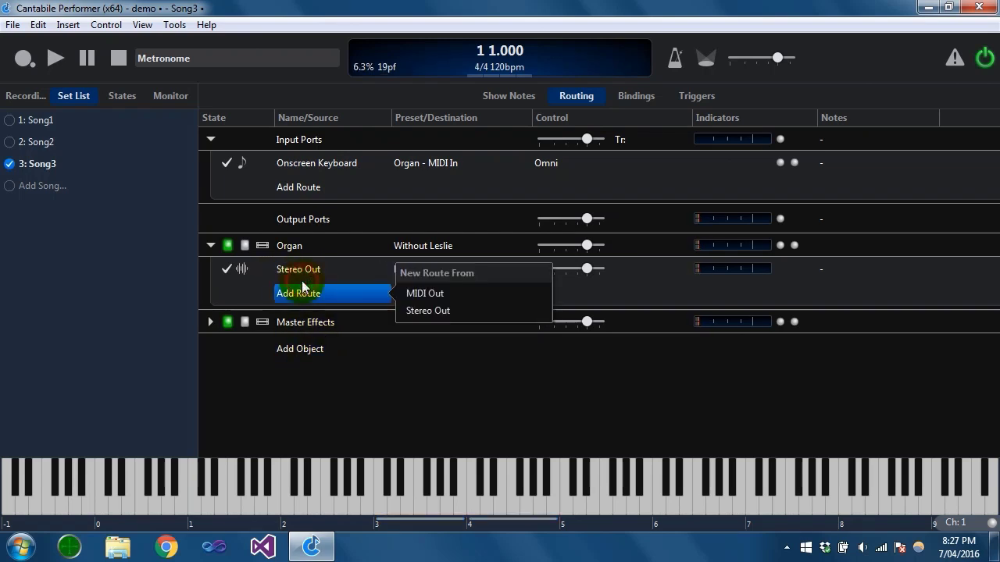
{"action": "left_click", "coordinate": [322, 267]}
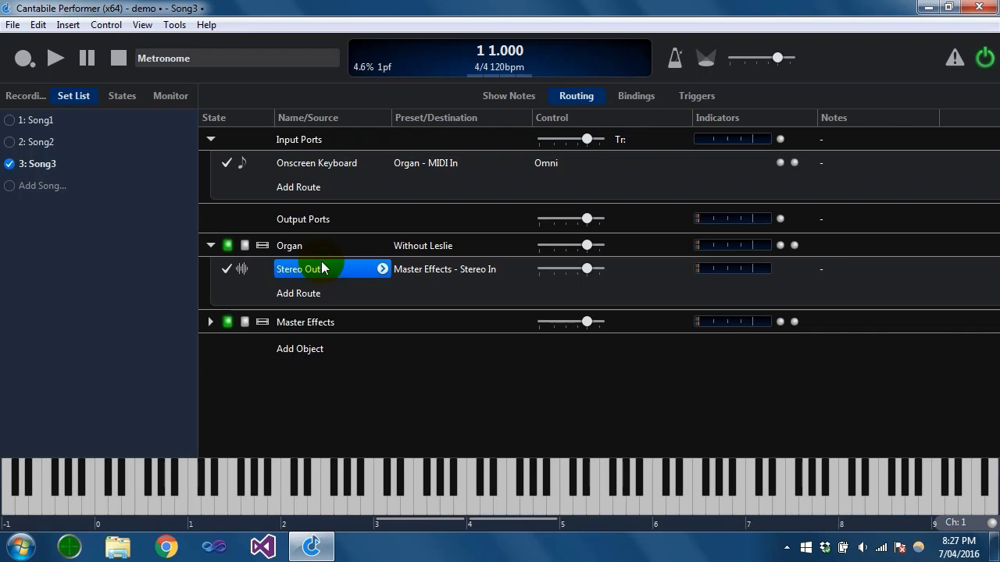
{"action": "key", "text": "Delete"}
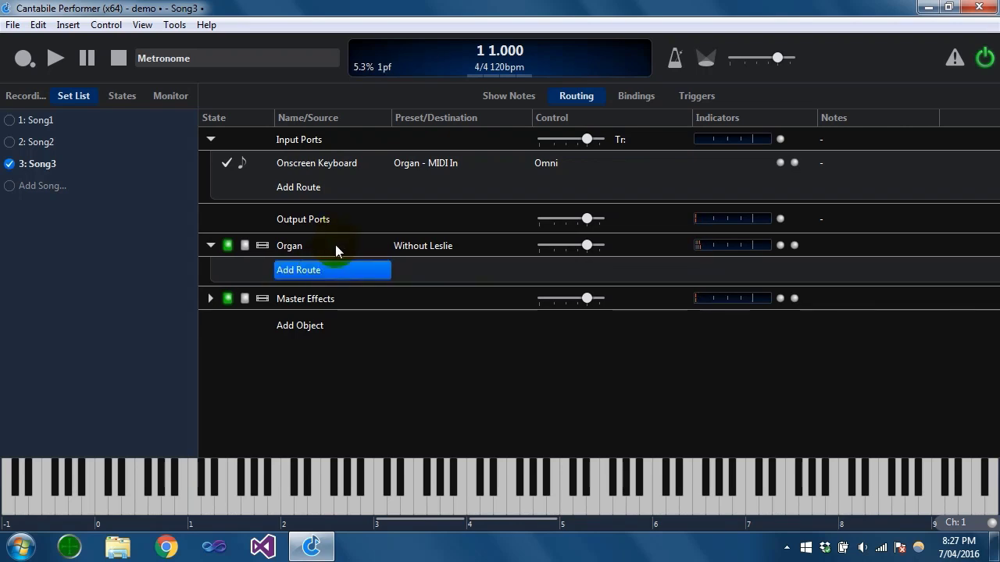
{"action": "left_click", "coordinate": [217, 244]}
{"action": "left_click", "coordinate": [333, 273]}
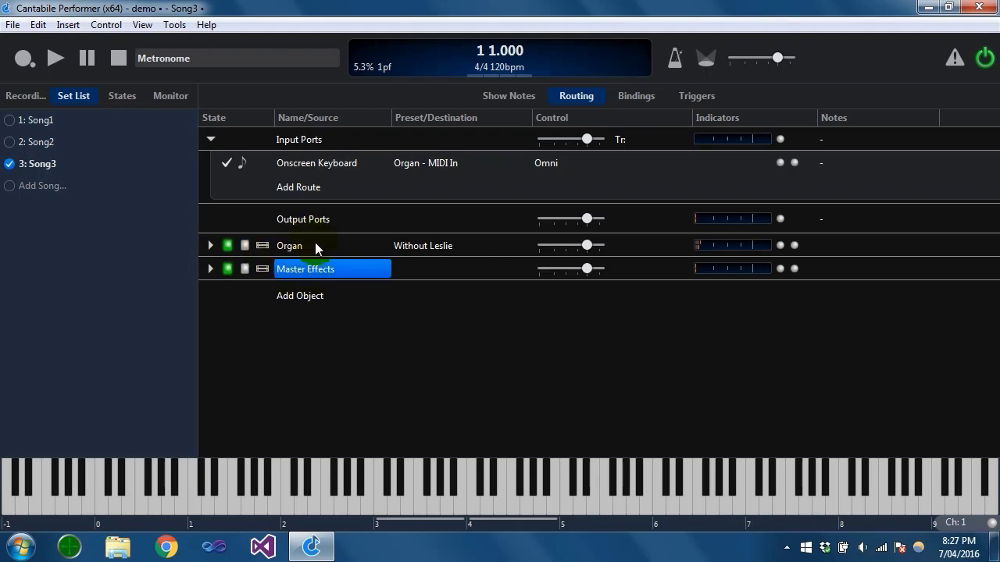
Open the Organ rack and add the shared Master Effects rack inside it
{"action": "left_click", "coordinate": [286, 249]}
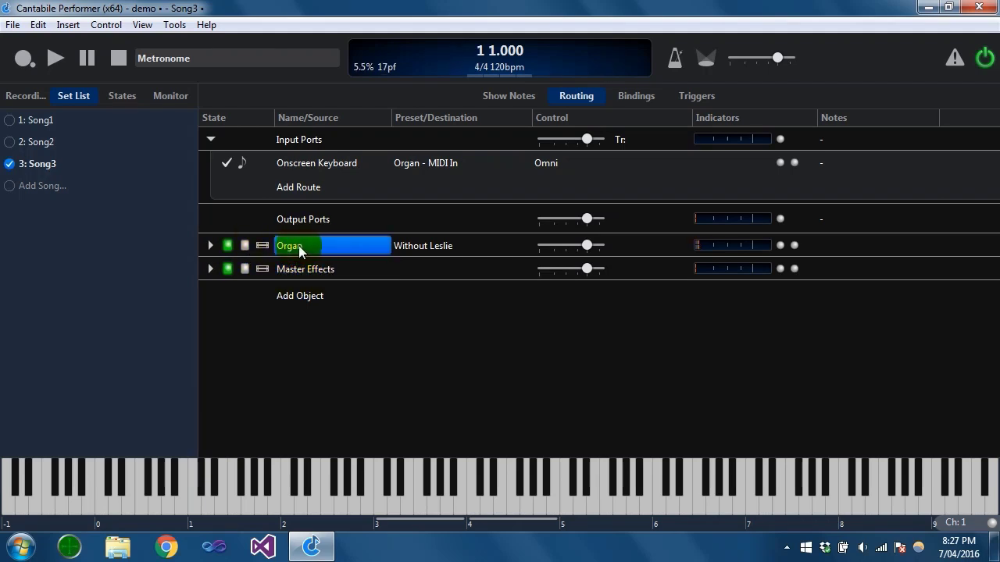
{"action": "double_click", "coordinate": [298, 245]}
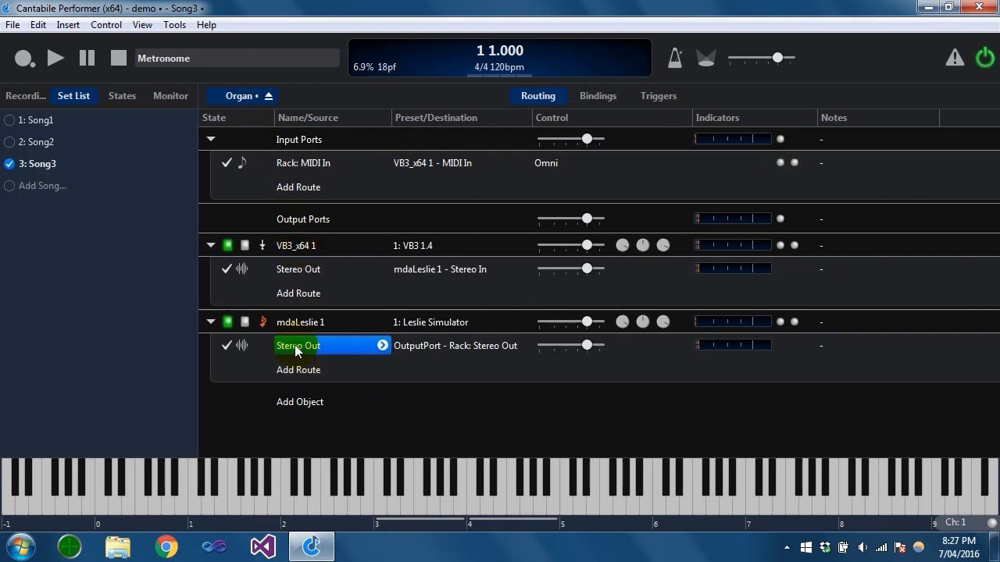
{"action": "left_click", "coordinate": [307, 402]}
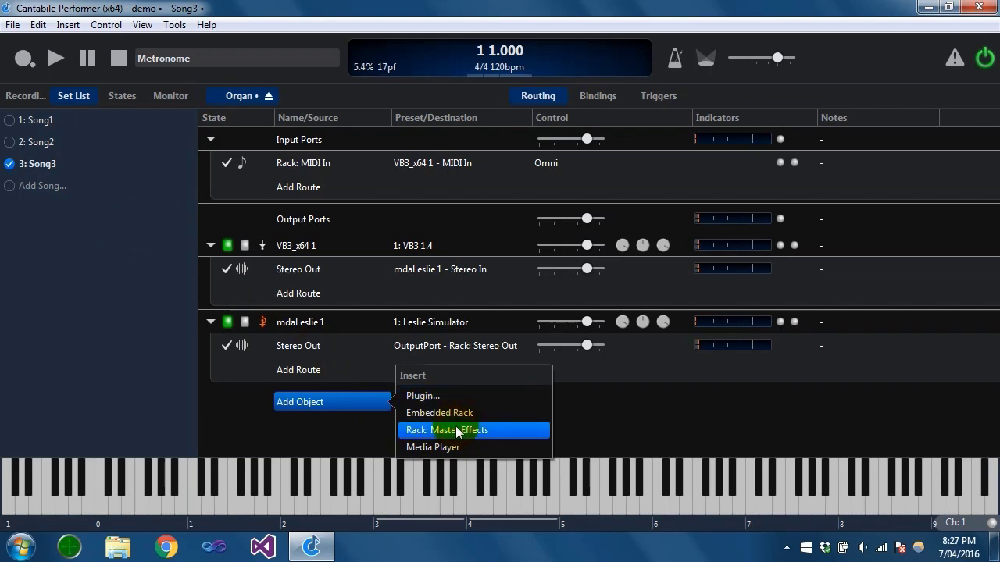
{"action": "left_click", "coordinate": [486, 432]}
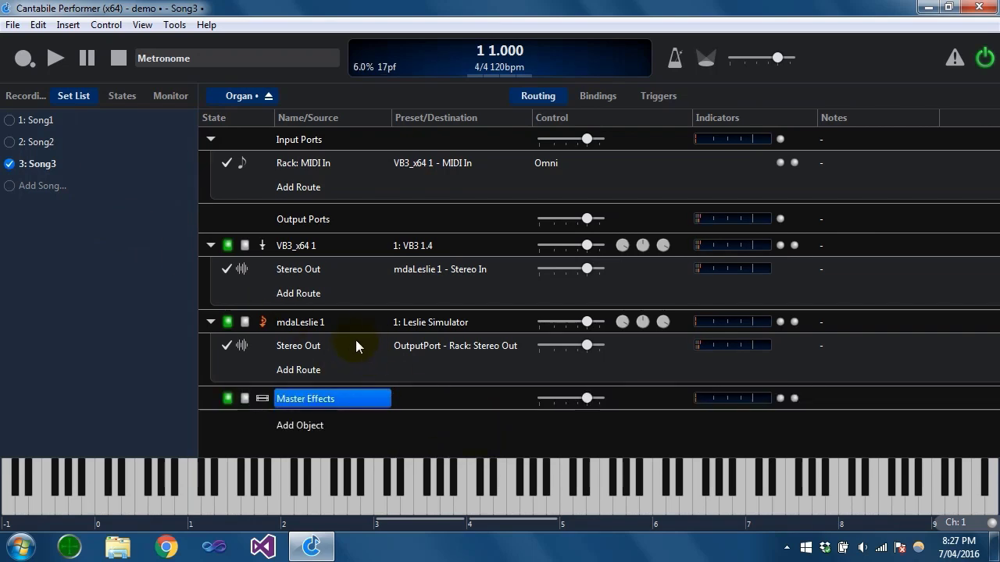
Send mdaLeslie 1's Stereo Out to Master Effects - Stereo In and return to Song3
{"action": "left_click", "coordinate": [299, 323]}
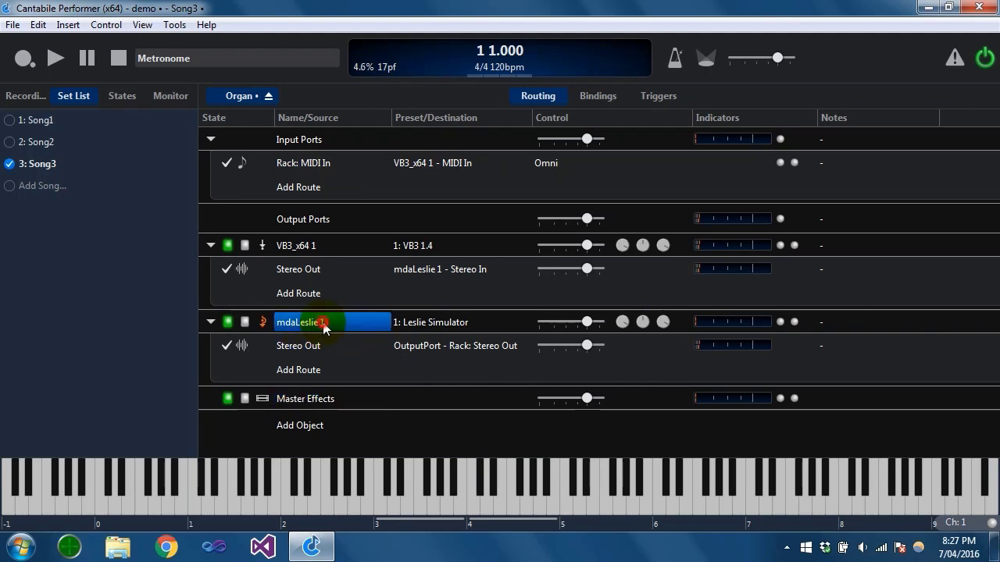
{"action": "left_click", "coordinate": [457, 345]}
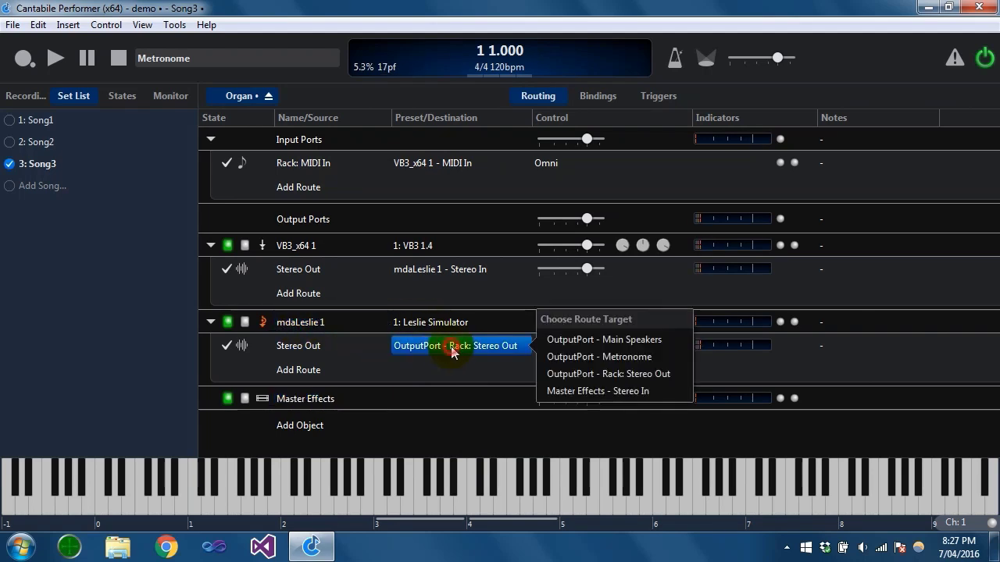
{"action": "left_click", "coordinate": [621, 393]}
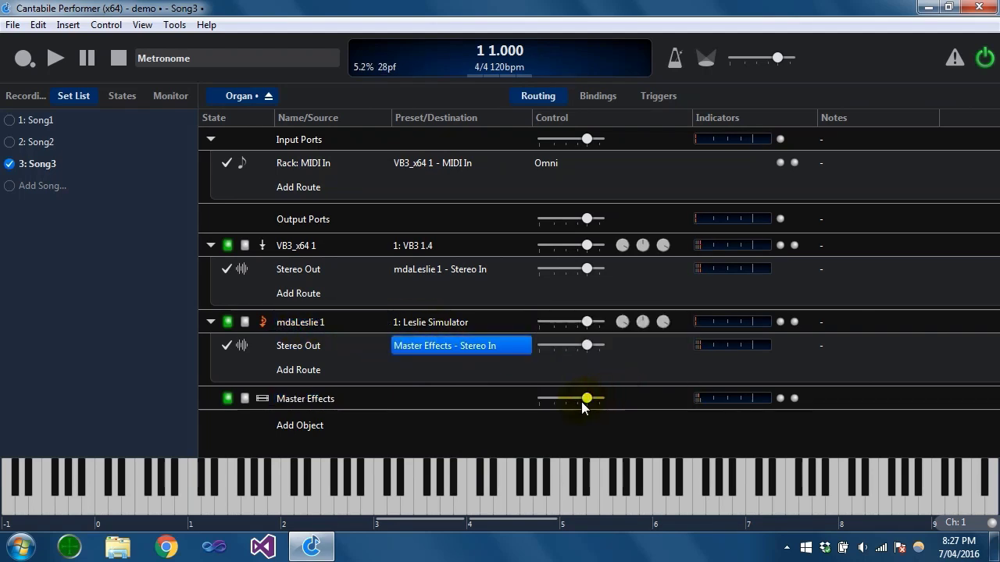
{"action": "left_click", "coordinate": [239, 94]}
Review the Organ rack's internal routing once more, return to Song3 and test it with notes on the onscreen keyboard
{"action": "left_click", "coordinate": [297, 272]}
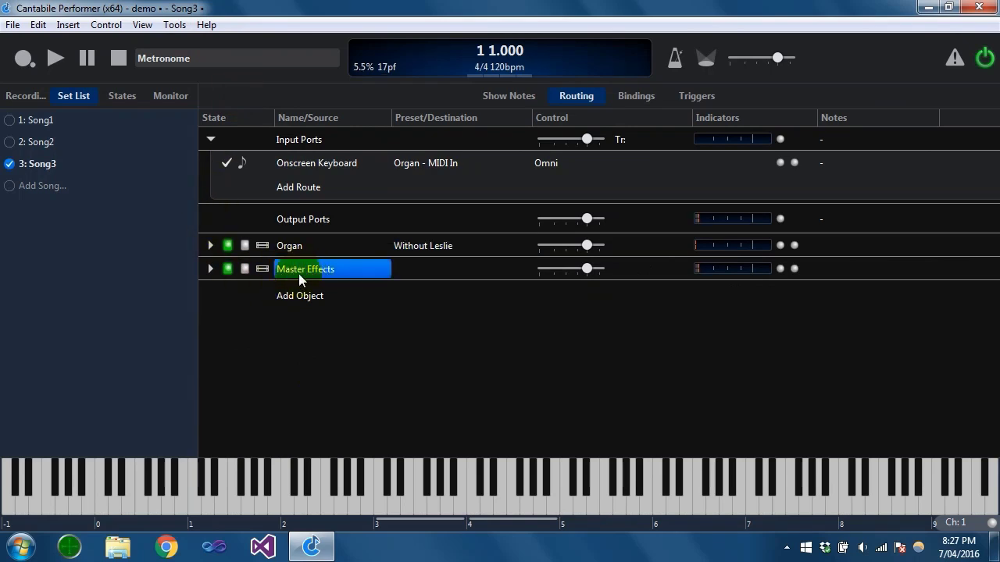
{"action": "left_click", "coordinate": [281, 271]}
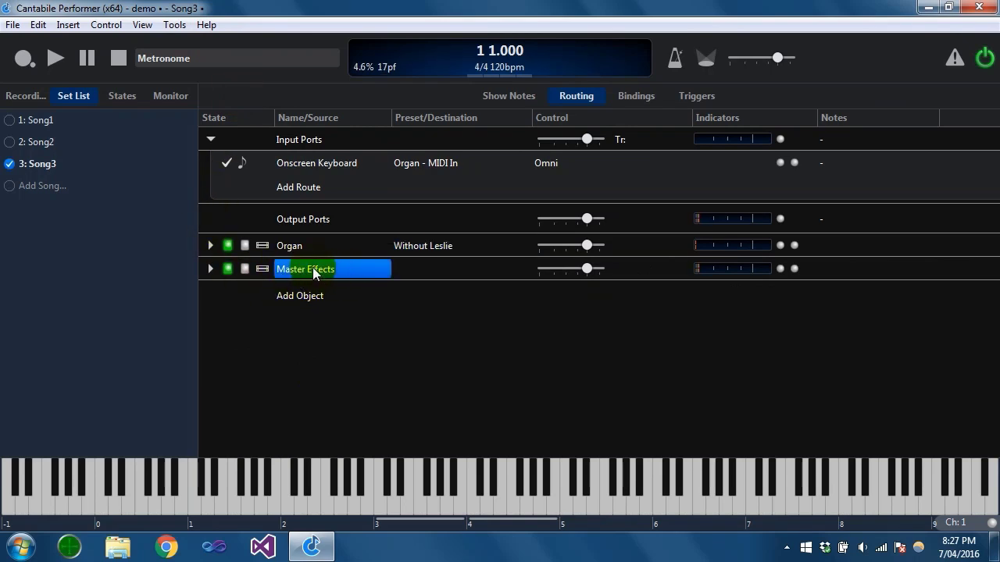
{"action": "double_click", "coordinate": [285, 245]}
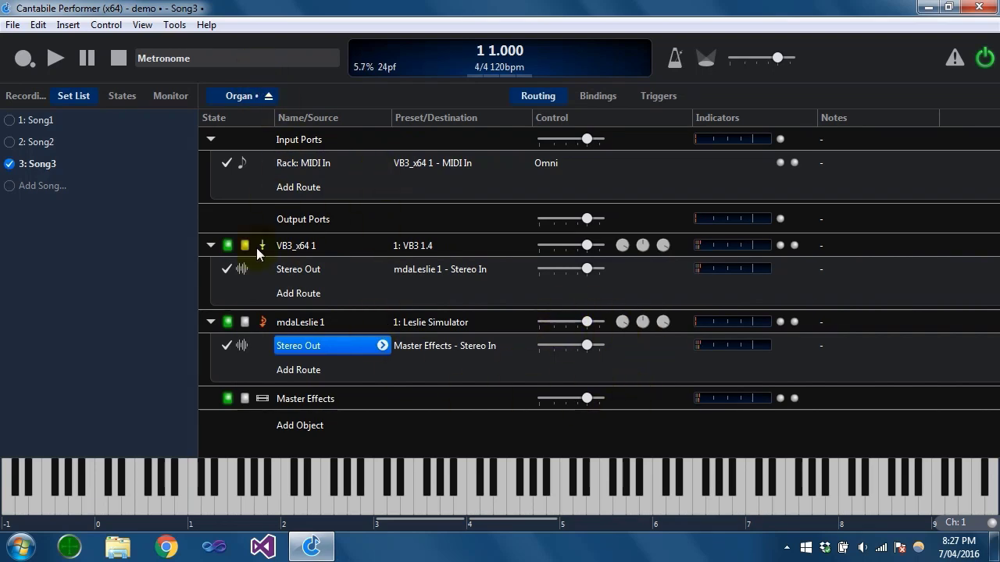
{"action": "left_click", "coordinate": [246, 97]}
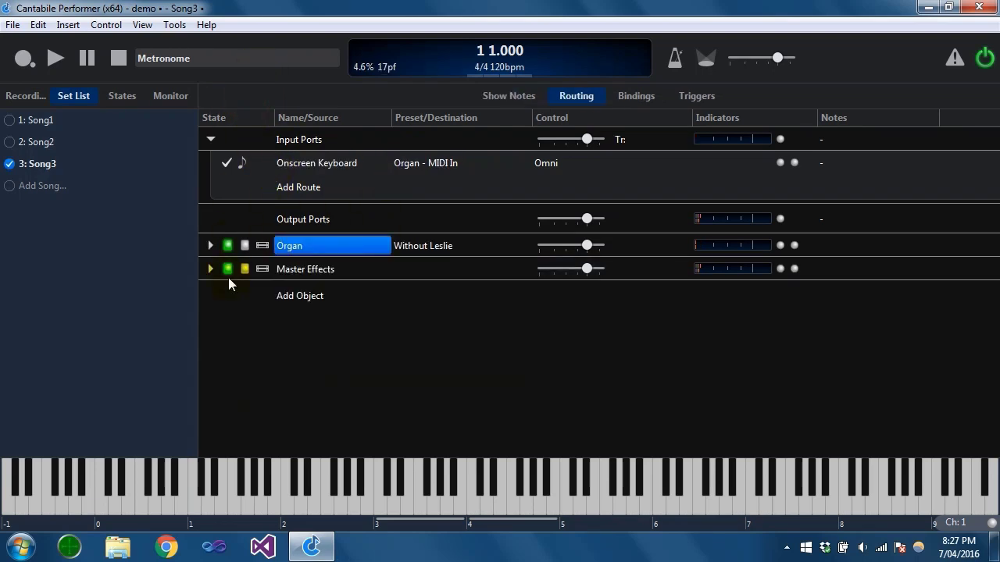
{"action": "left_click", "coordinate": [303, 275]}
{"action": "left_click", "coordinate": [301, 247]}
{"action": "left_click", "coordinate": [346, 247]}
{"action": "left_click_drag", "start_coordinate": [452, 498], "coordinate": [474, 505]}
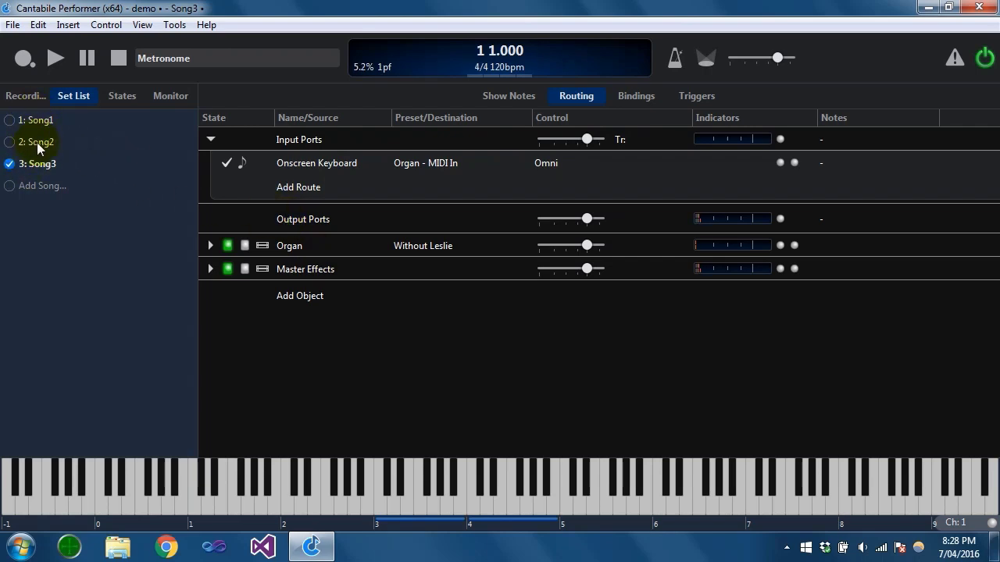
Save the changes to Song3, Organ and Master Effects, and switch back and forth among the set list's songs, ending on Song3
{"action": "left_click", "coordinate": [12, 147]}
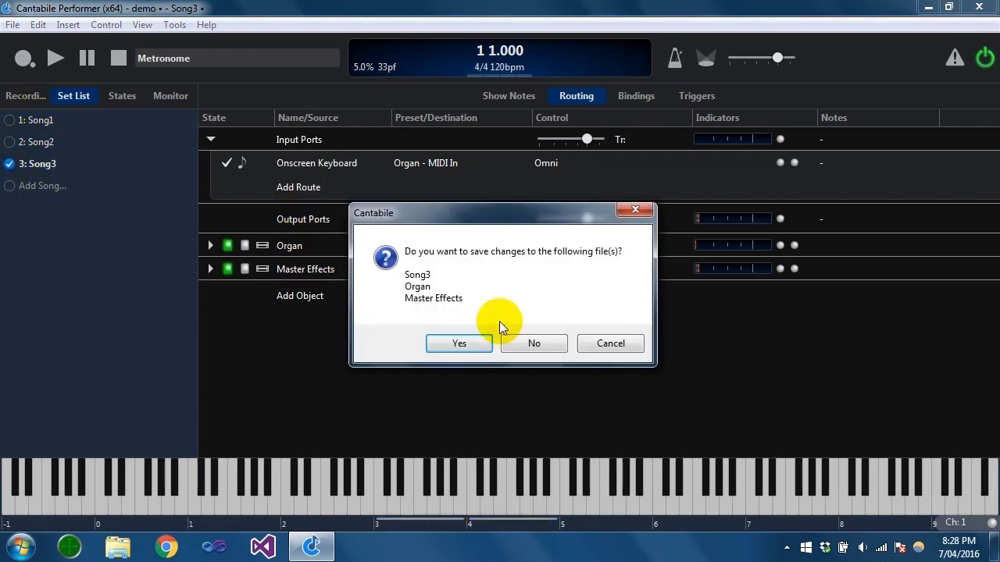
{"action": "left_click", "coordinate": [467, 341]}
{"action": "left_click", "coordinate": [7, 122]}
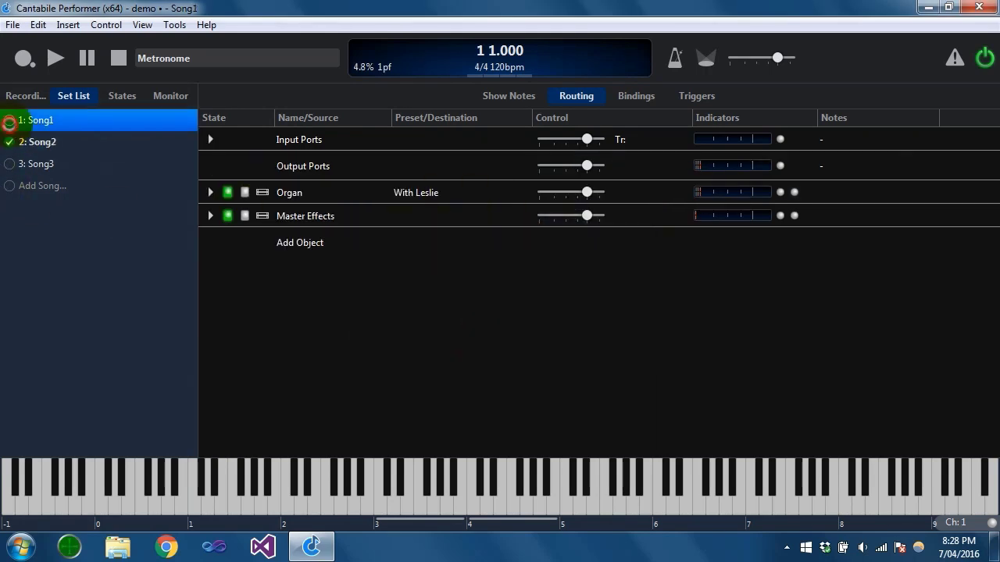
{"action": "left_click", "coordinate": [7, 142]}
{"action": "left_click", "coordinate": [10, 164]}
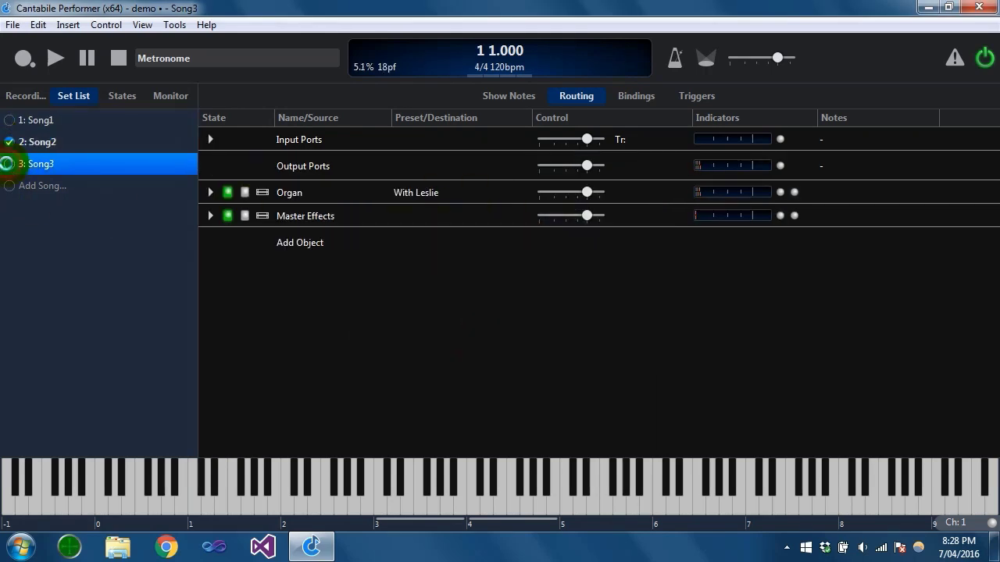
{"action": "left_click", "coordinate": [14, 145]}
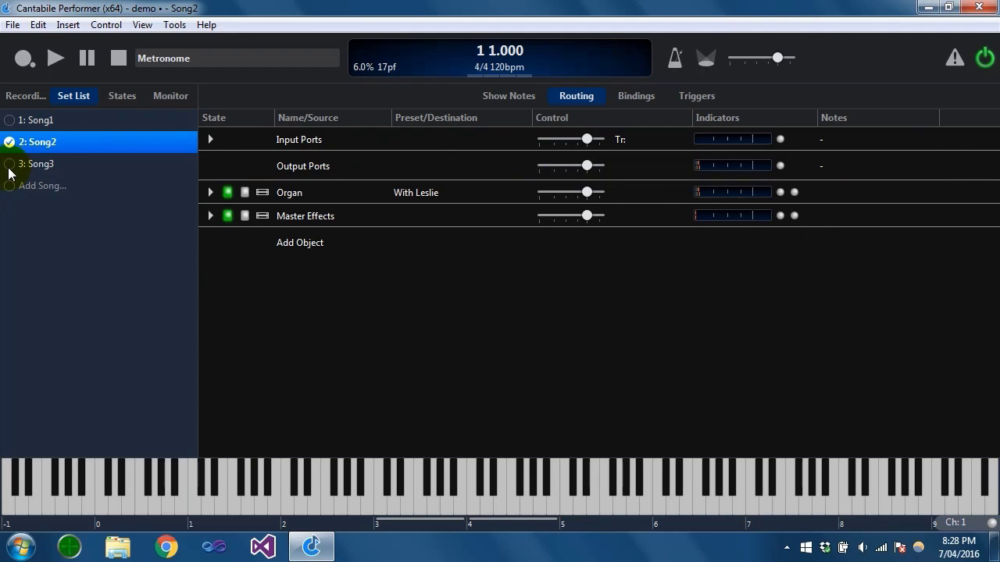
{"action": "left_click", "coordinate": [9, 164]}
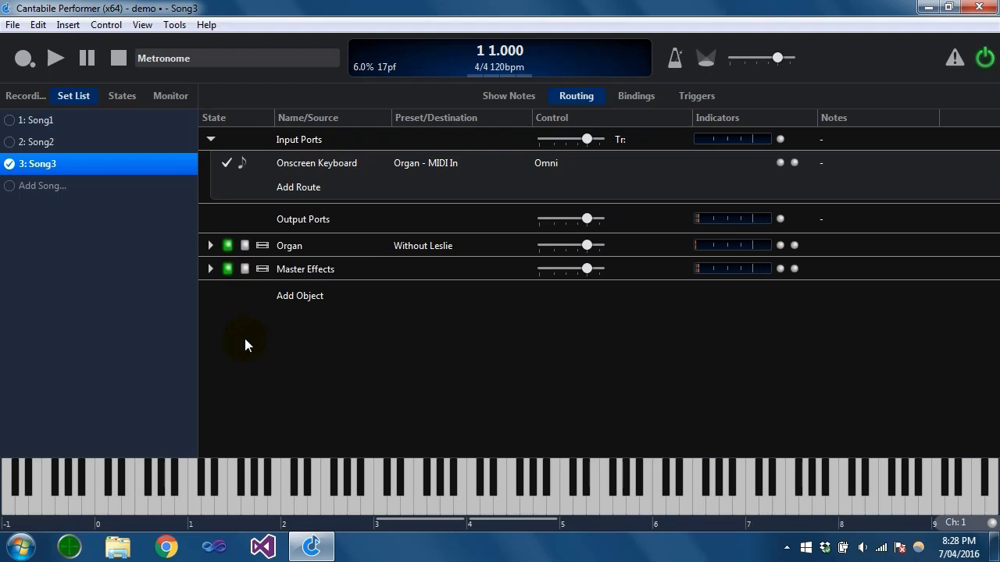
Load Song1 from the set list and test its racks with a note on the onscreen keyboard
{"action": "left_click", "coordinate": [11, 144]}
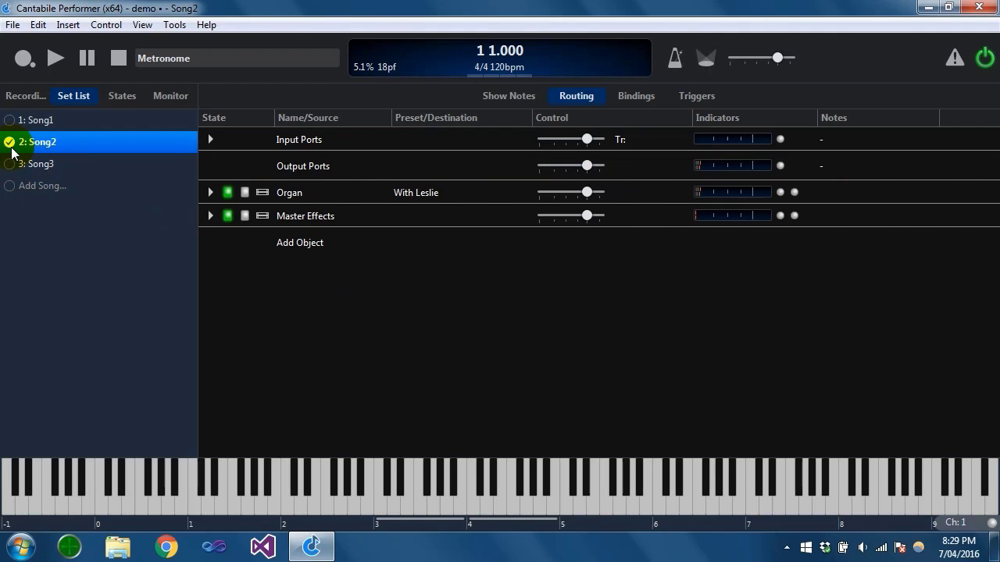
{"action": "left_click", "coordinate": [85, 165]}
{"action": "left_click", "coordinate": [10, 121]}
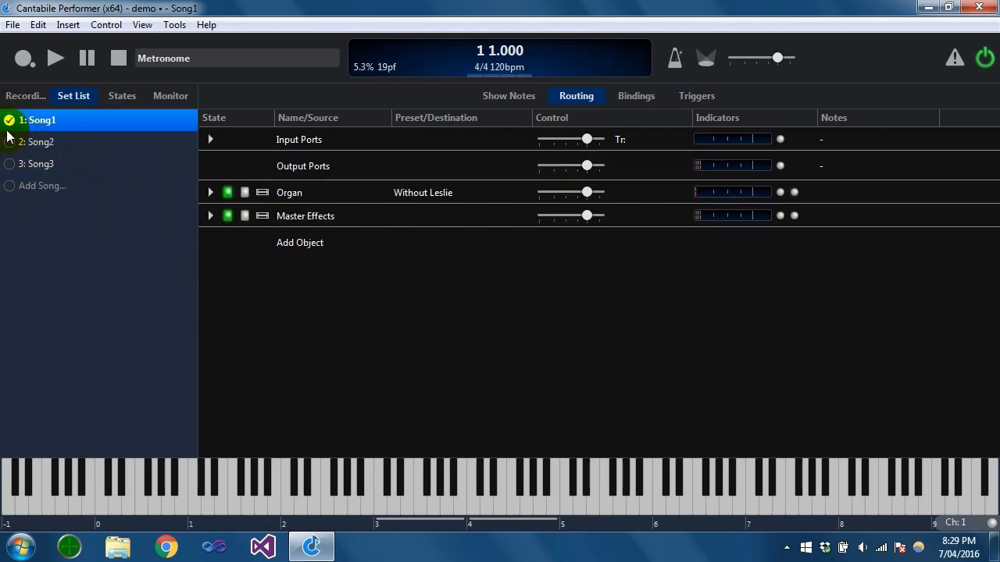
{"action": "left_click", "coordinate": [303, 217]}
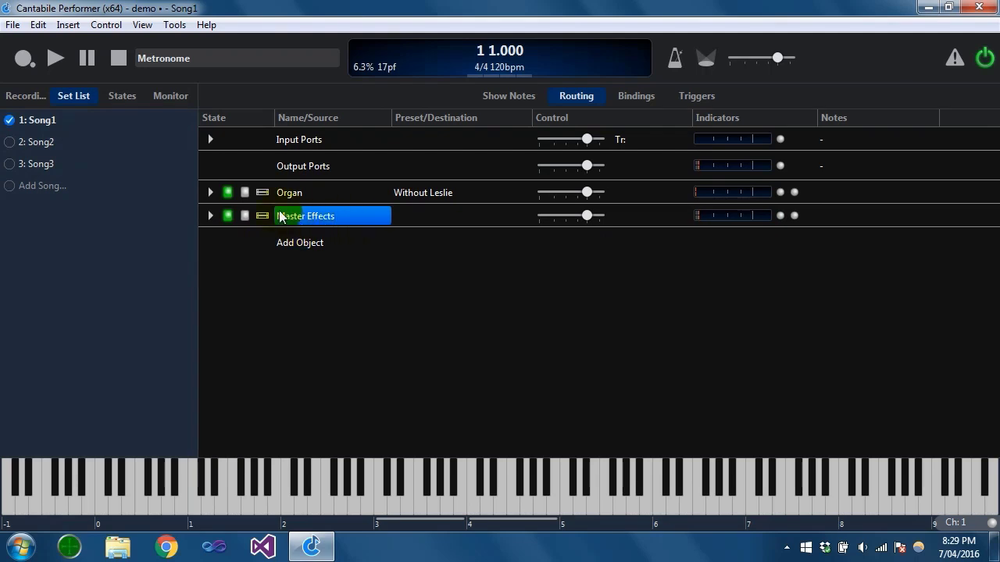
{"action": "left_click", "coordinate": [295, 193]}
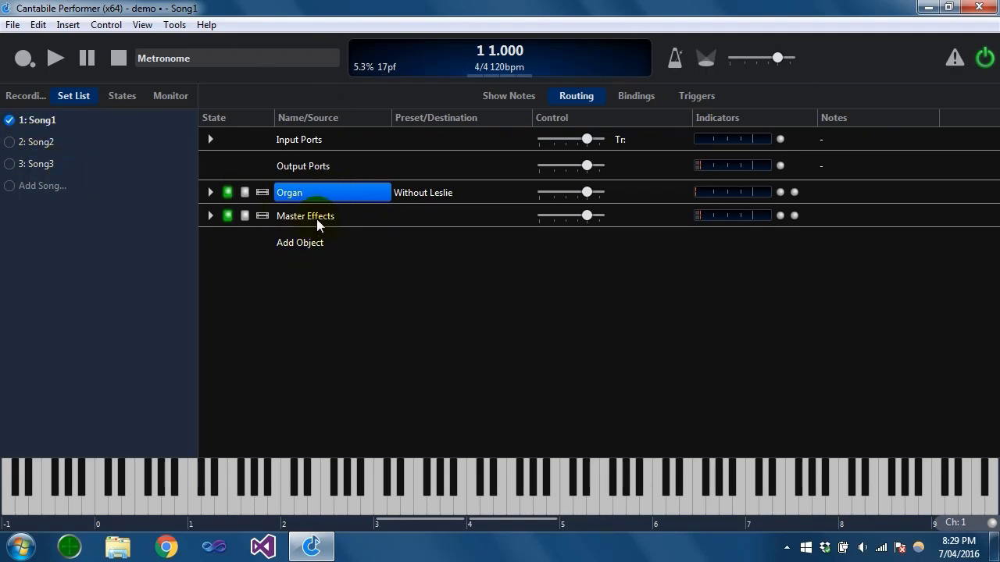
{"action": "left_click", "coordinate": [440, 492]}
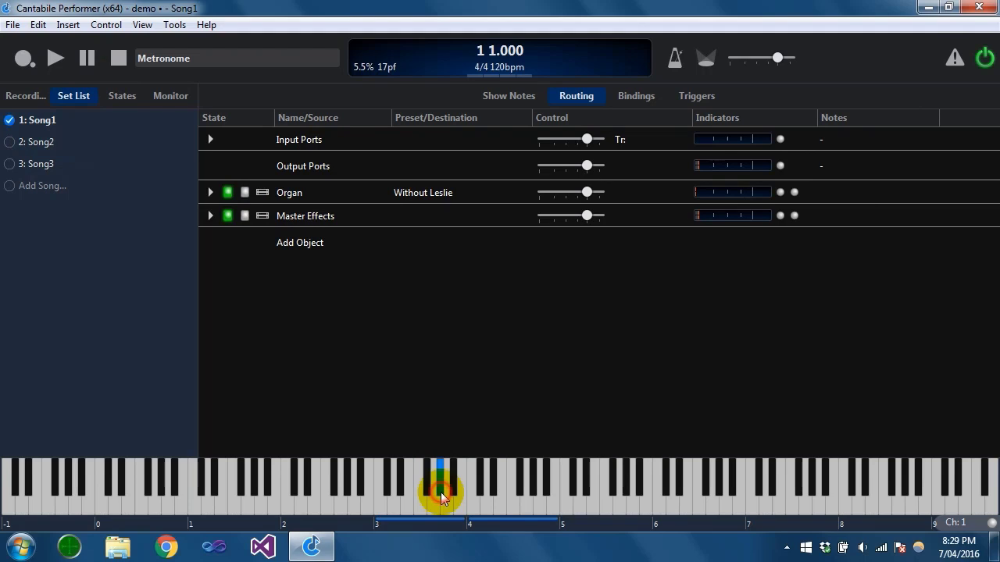
In Song1, add an input route from Onscreen Keyboard to Organ - MIDI In and test it with a note
{"action": "left_click", "coordinate": [210, 139]}
{"action": "left_click", "coordinate": [306, 163]}
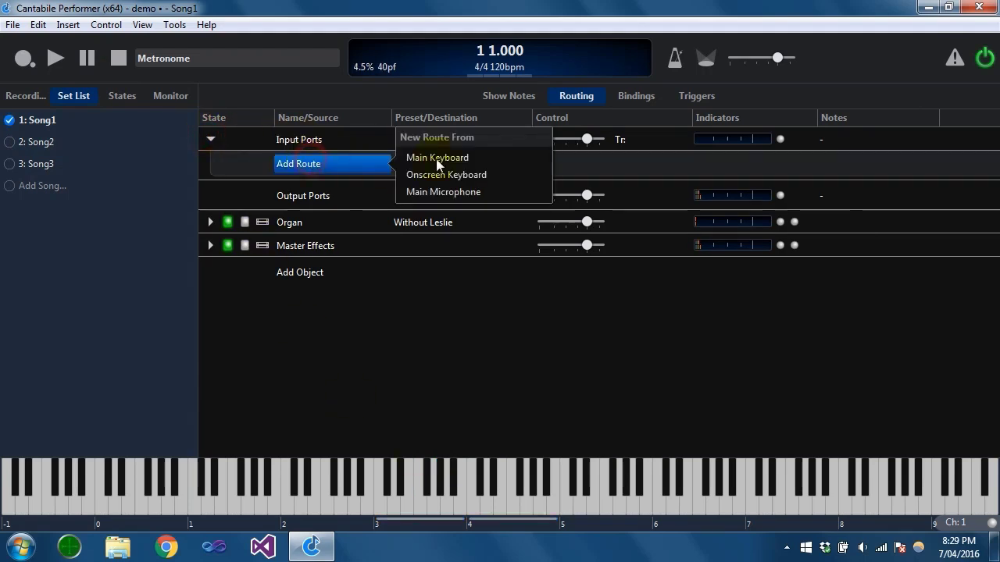
{"action": "left_click", "coordinate": [462, 175]}
{"action": "left_click", "coordinate": [451, 164]}
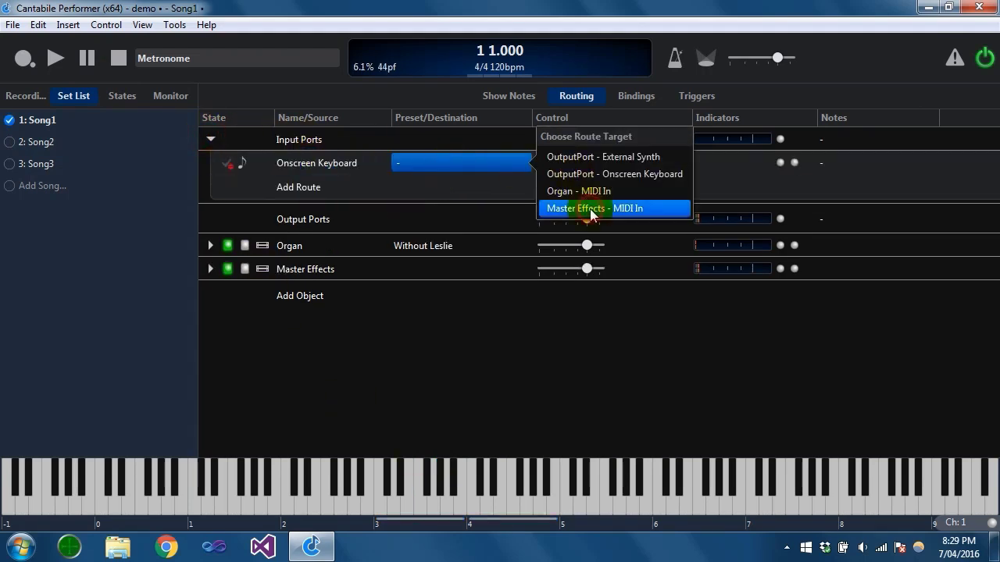
{"action": "left_click", "coordinate": [591, 191]}
{"action": "left_click", "coordinate": [464, 495]}
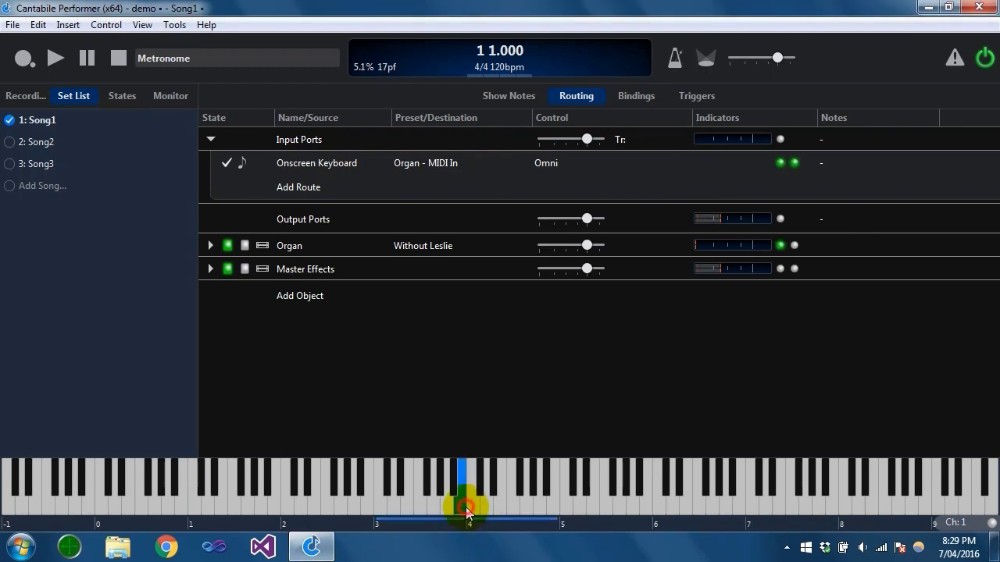
Save Song1 and collapse its input port routes
{"action": "left_click", "coordinate": [12, 24]}
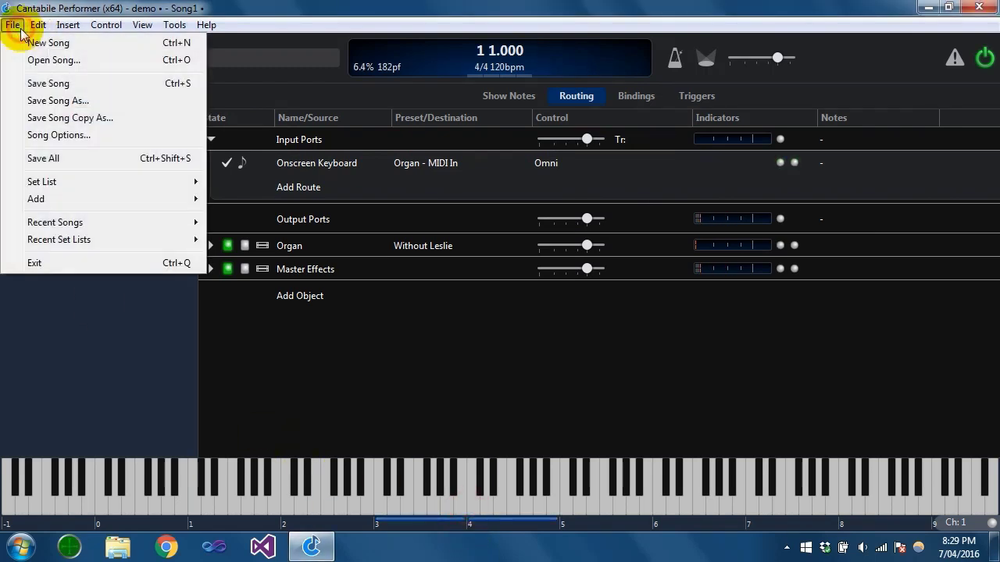
{"action": "left_click", "coordinate": [60, 82]}
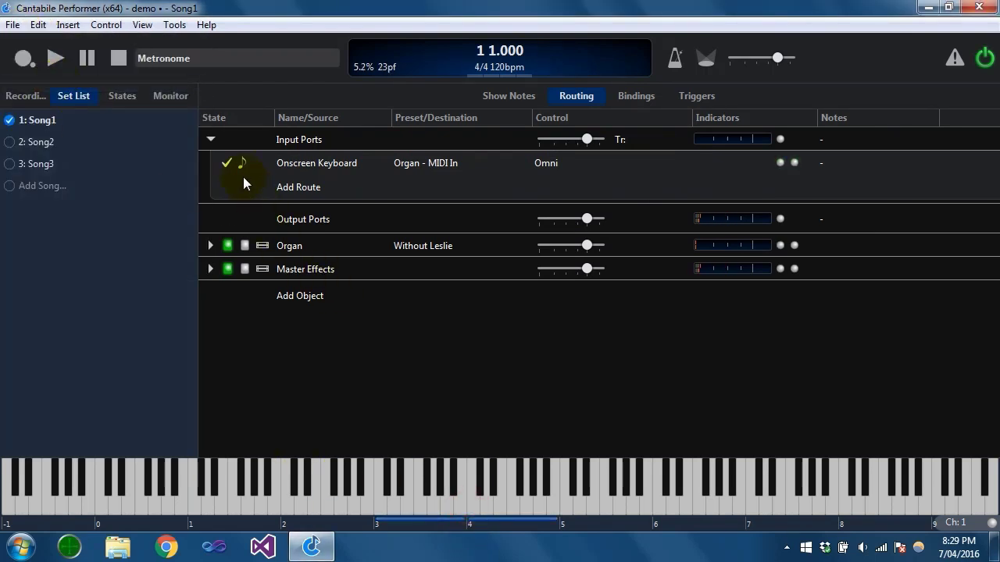
{"action": "left_click", "coordinate": [208, 131]}
Load Song2, add an input route from Onscreen Keyboard to Organ - MIDI In and test it with a note
{"action": "left_click", "coordinate": [33, 140]}
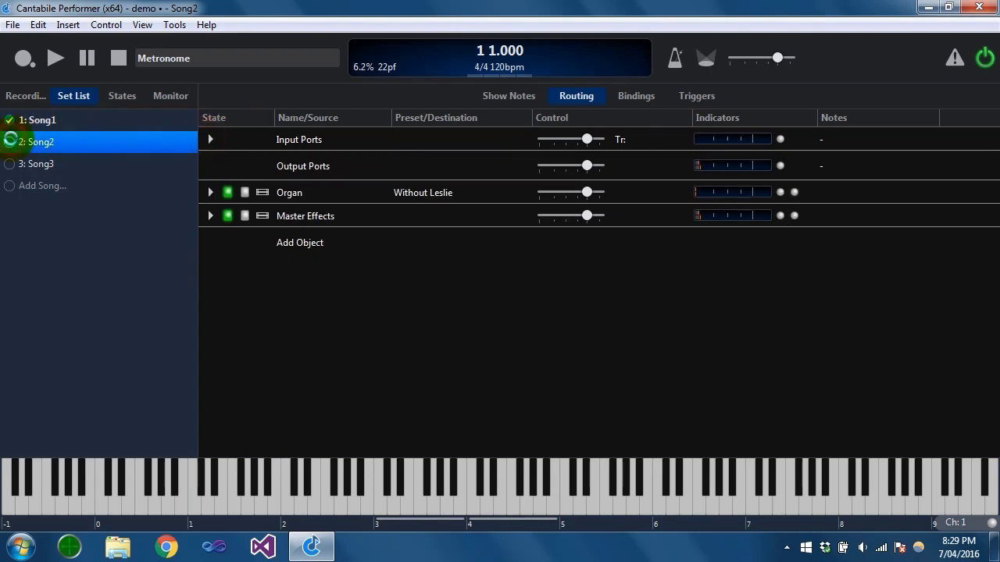
{"action": "left_click", "coordinate": [466, 476]}
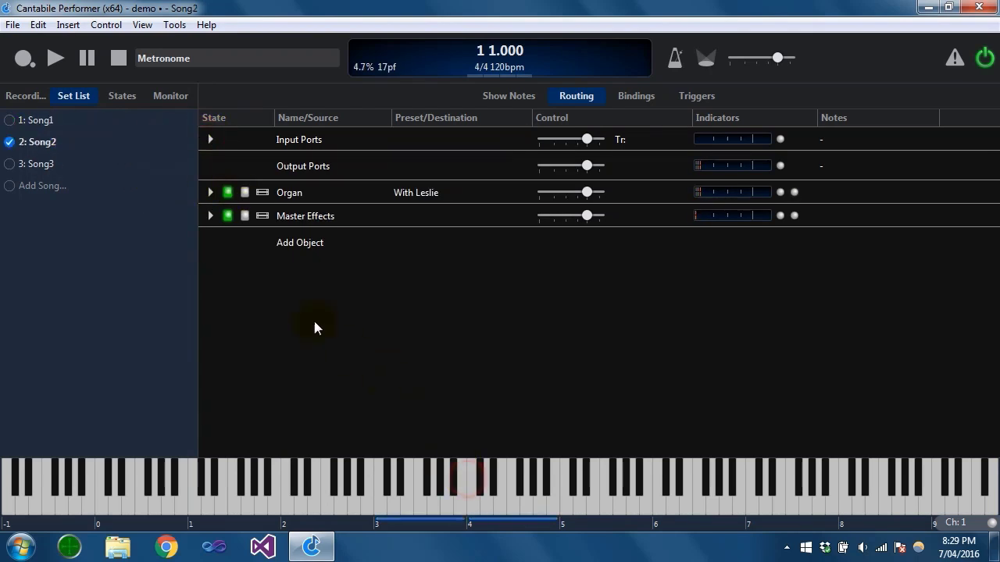
{"action": "left_click", "coordinate": [210, 139]}
{"action": "left_click", "coordinate": [314, 165]}
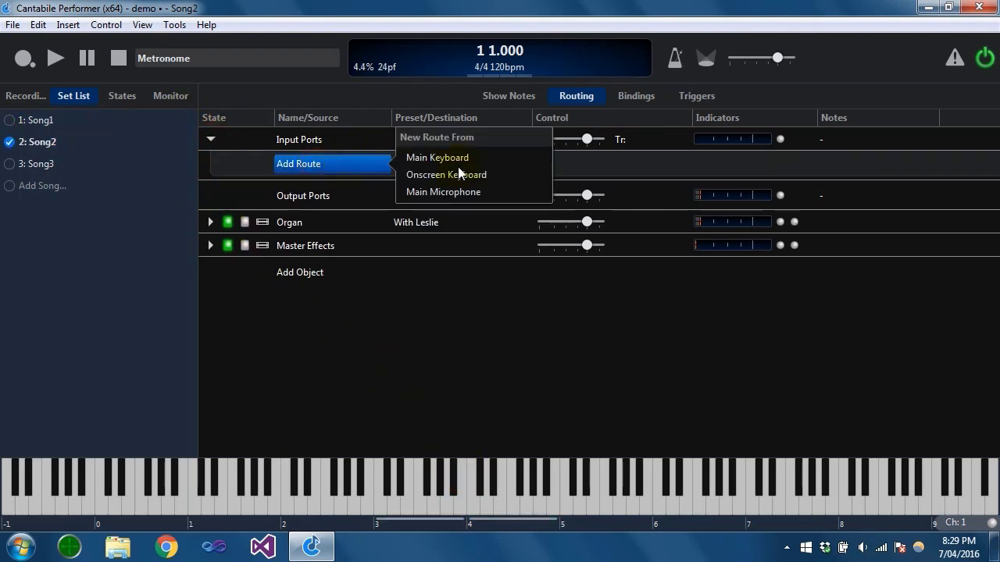
{"action": "left_click", "coordinate": [466, 174]}
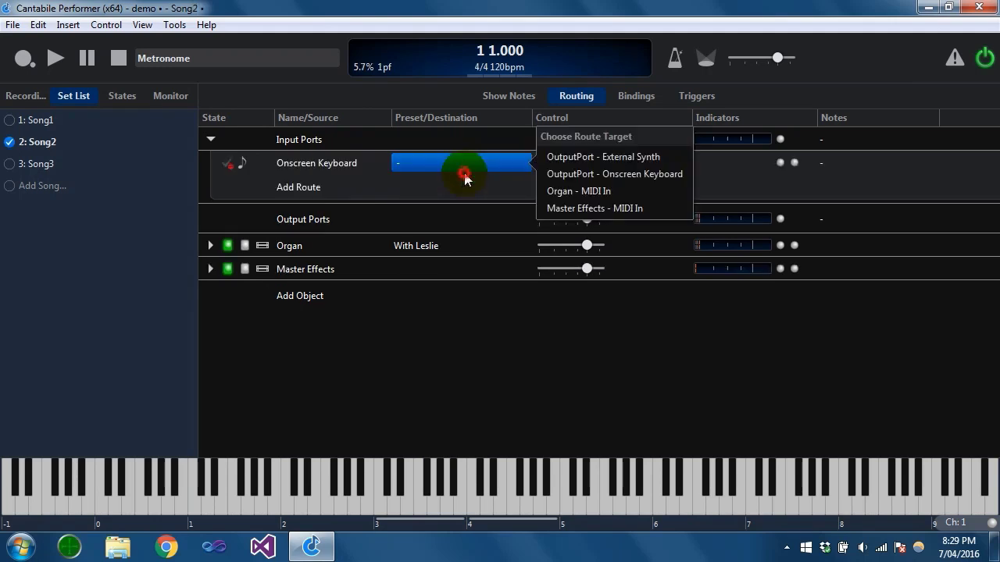
{"action": "left_click", "coordinate": [568, 190]}
{"action": "left_click", "coordinate": [440, 476]}
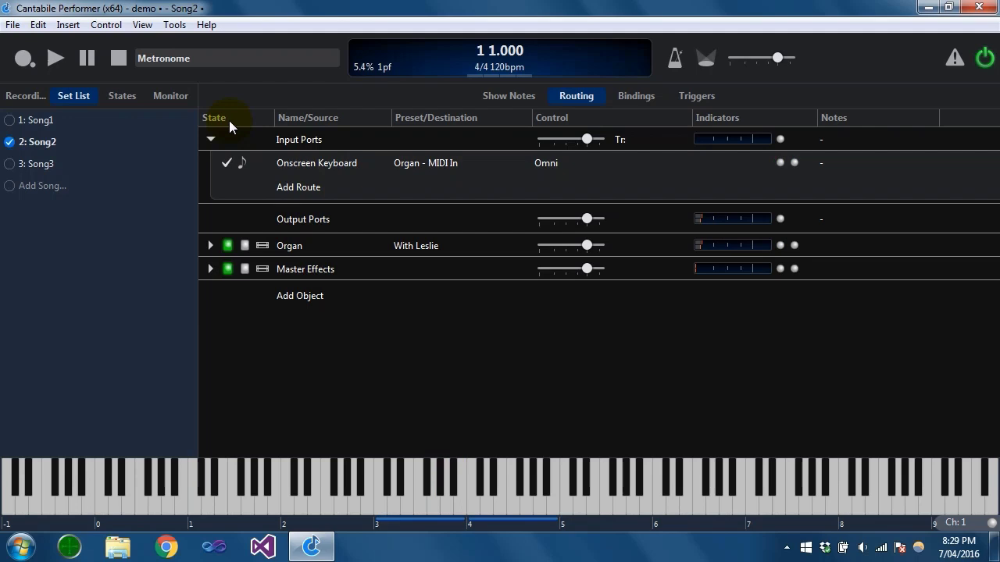
Collapse Song2's input port routes and switch to Song3, saving the changes to Song2
{"action": "left_click", "coordinate": [211, 140]}
{"action": "left_click", "coordinate": [18, 164]}
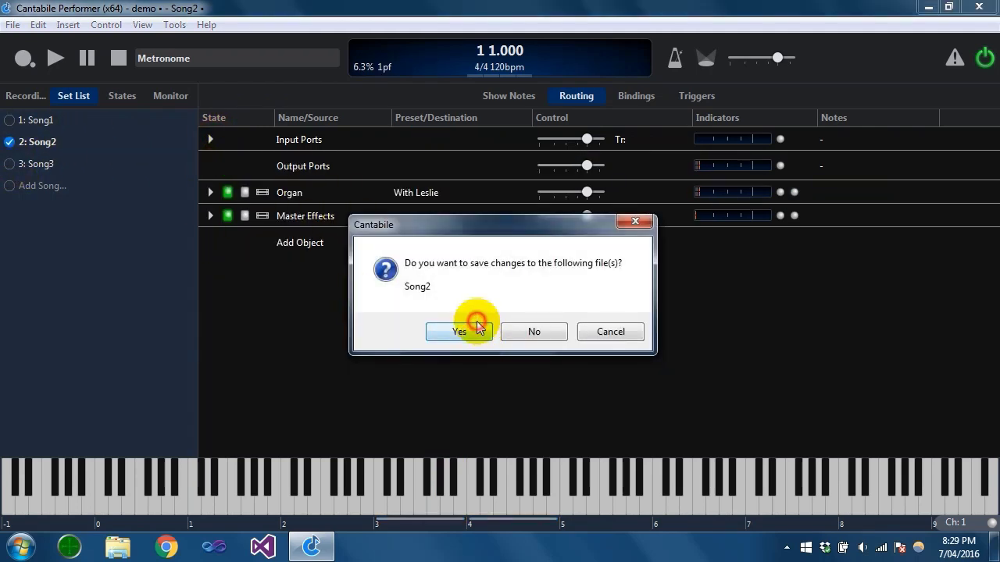
{"action": "left_click", "coordinate": [451, 326]}
Collapse Song3's input port routes and select its Master Effects rack
{"action": "left_click", "coordinate": [210, 139]}
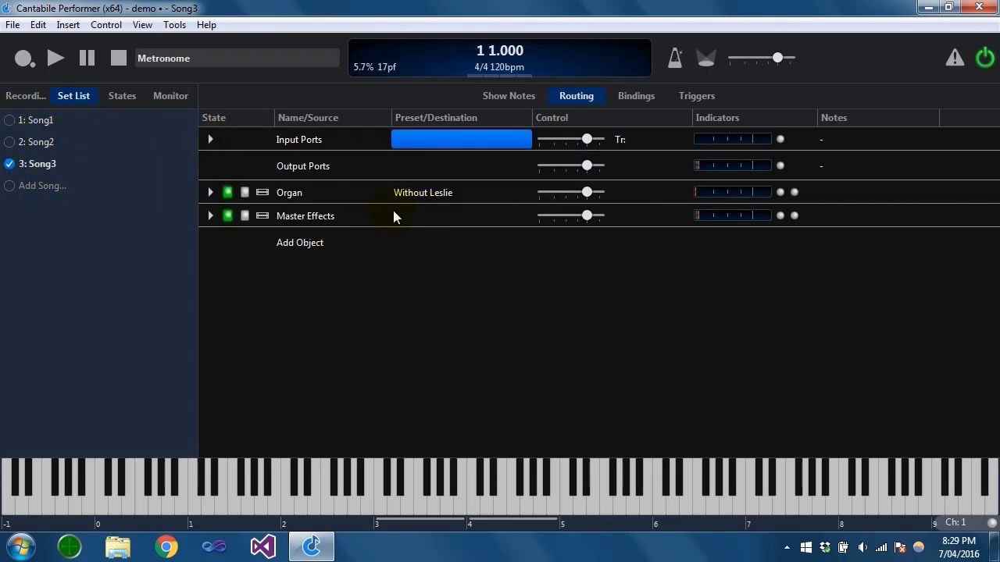
{"action": "left_click_drag", "start_coordinate": [317, 220], "coordinate": [386, 217]}
{"action": "left_click", "coordinate": [306, 217]}
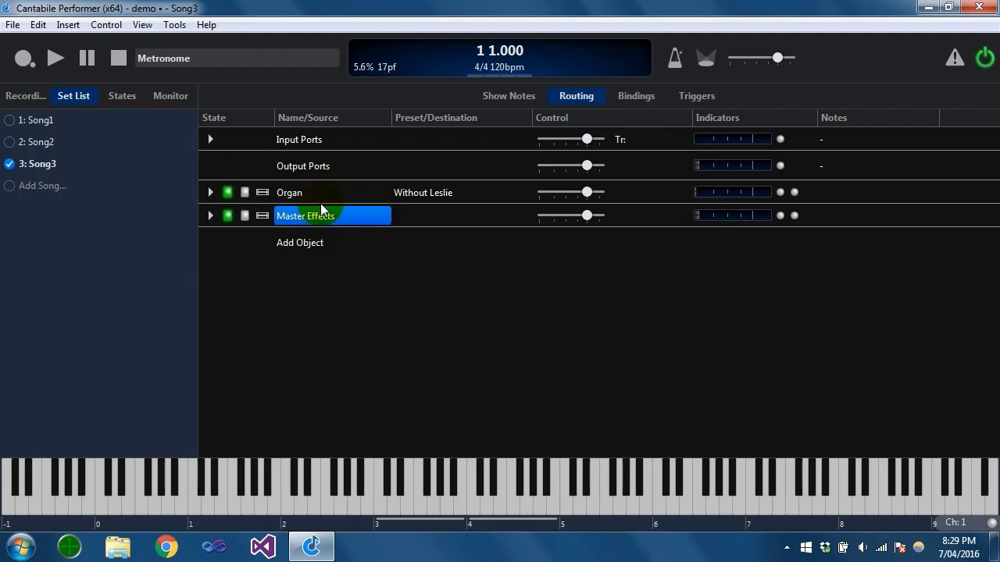
Lower the gain of Song3's Master Effects rack, test it with a couple of notes and save the song
{"action": "left_click_drag", "start_coordinate": [310, 221], "coordinate": [386, 211]}
{"action": "left_click_drag", "start_coordinate": [587, 218], "coordinate": [572, 264]}
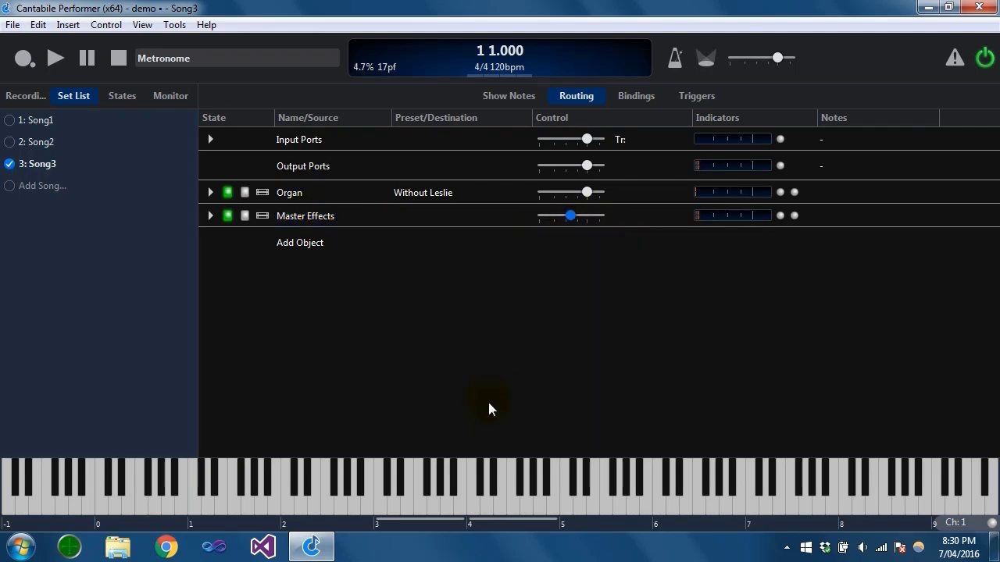
{"action": "left_click", "coordinate": [479, 488]}
{"action": "left_click", "coordinate": [515, 498]}
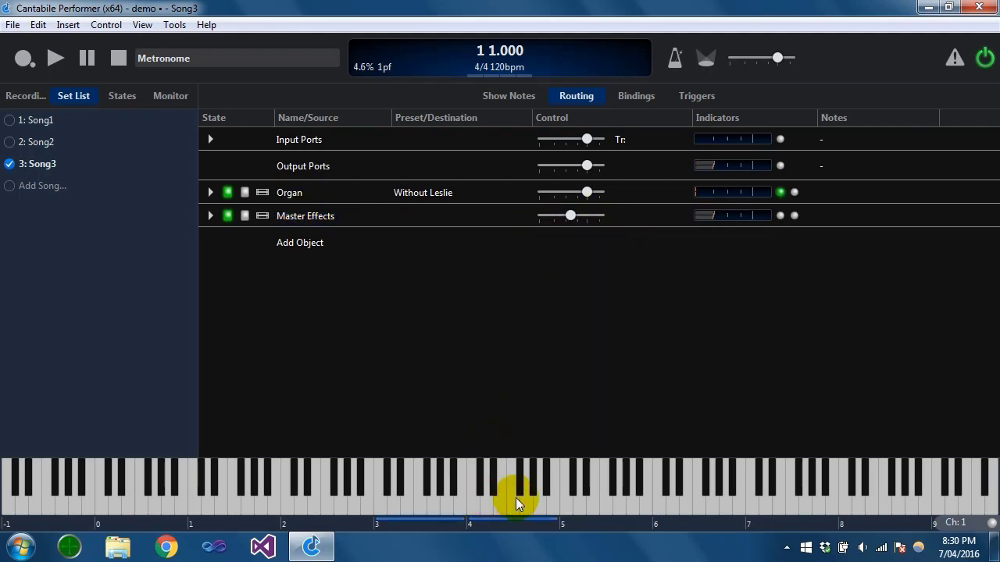
{"action": "left_click", "coordinate": [12, 25]}
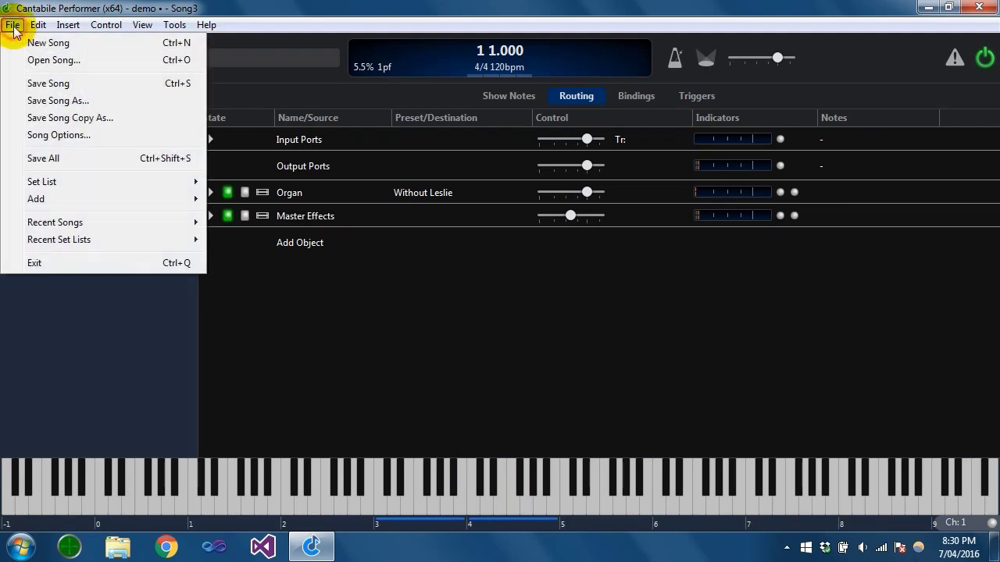
{"action": "left_click", "coordinate": [54, 84]}
Switch back and forth between Song2 and Song3 to compare their Master Effects gain, finishing in Song2
{"action": "left_click", "coordinate": [11, 142]}
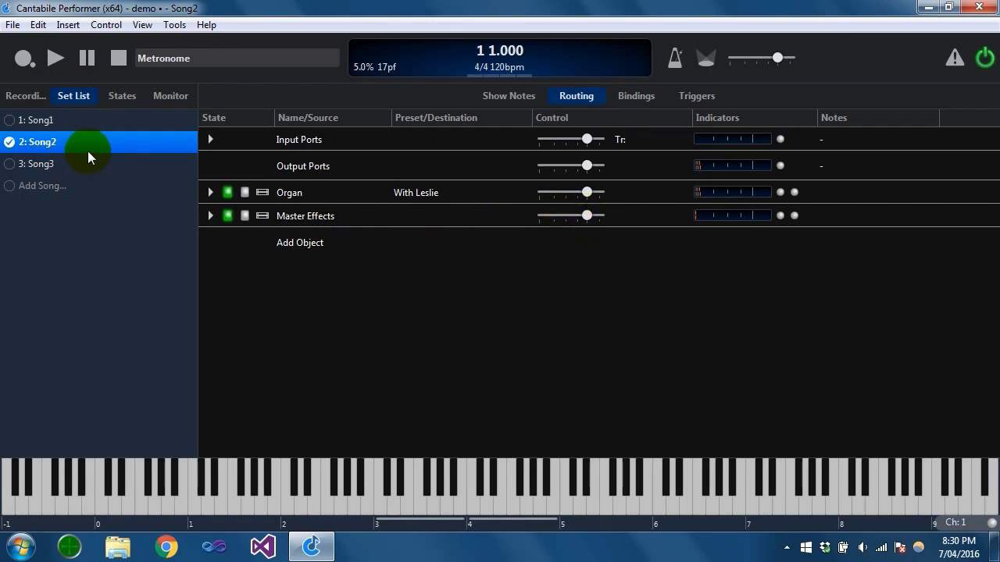
{"action": "left_click", "coordinate": [11, 167]}
{"action": "left_click", "coordinate": [11, 142]}
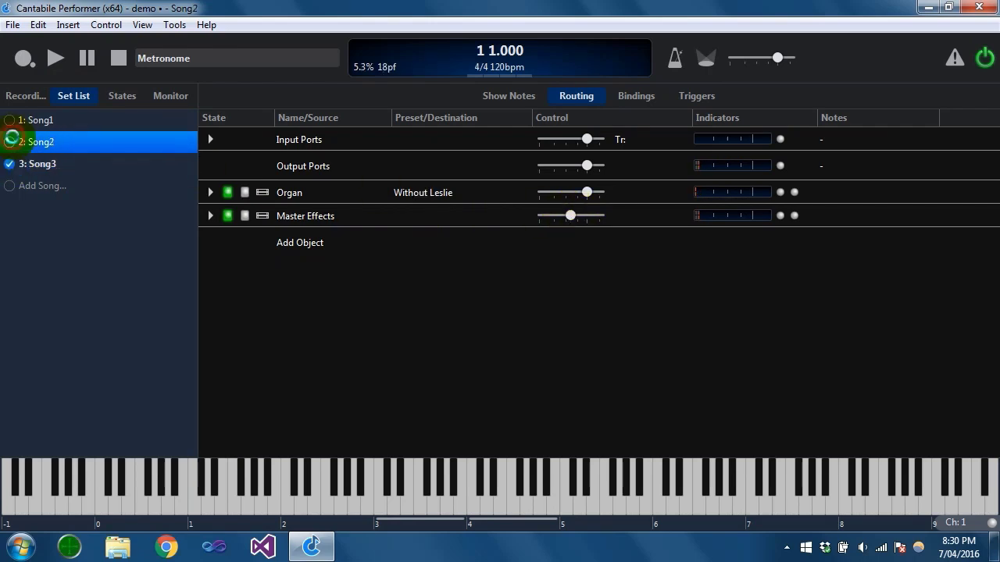
{"action": "left_click", "coordinate": [11, 165]}
{"action": "left_click", "coordinate": [11, 142]}
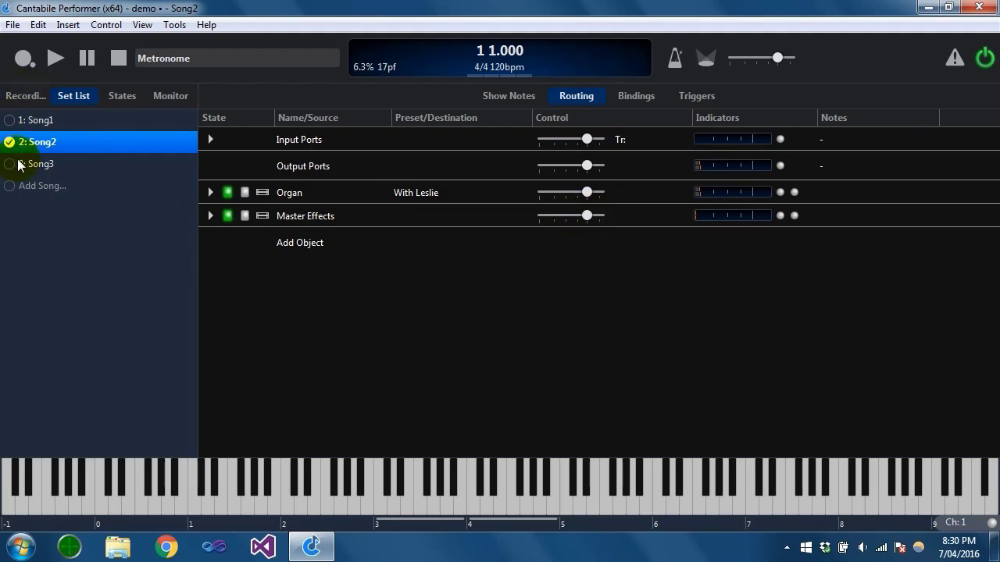
In the Master Effects rack's options, turn off letting the parent song control its selected state and gain, and return to Song2
{"action": "left_click", "coordinate": [303, 223]}
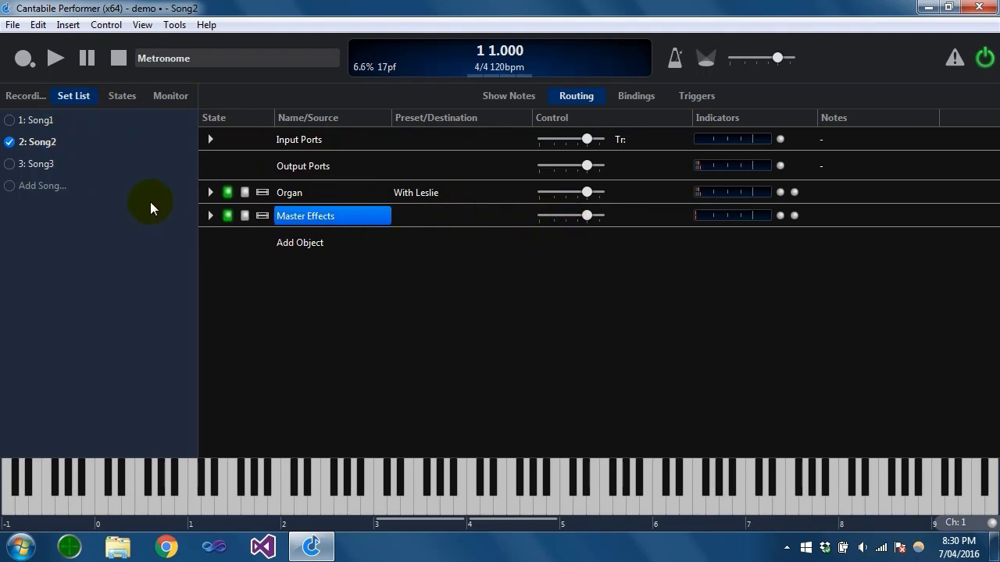
{"action": "double_click", "coordinate": [334, 217]}
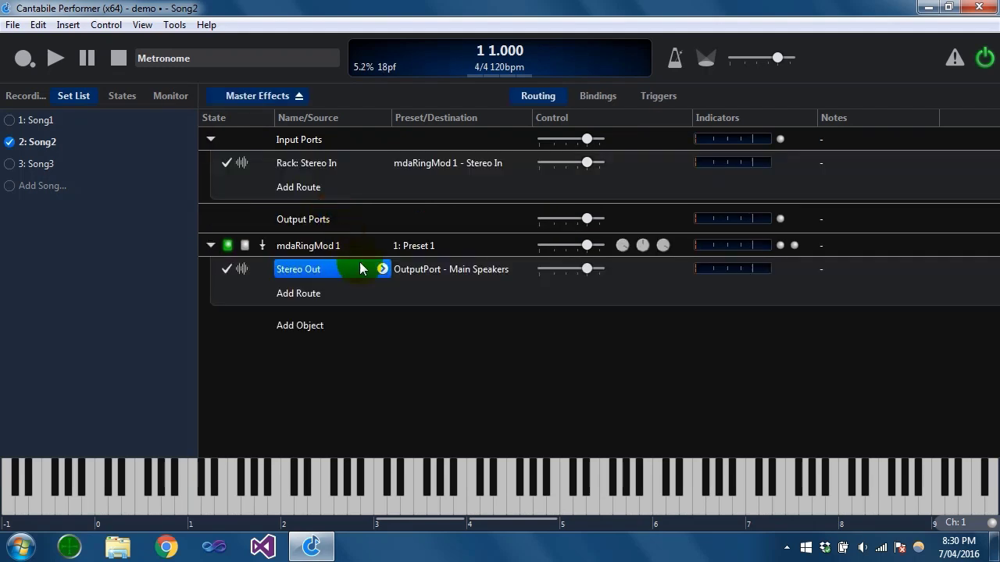
{"action": "left_click", "coordinate": [270, 96]}
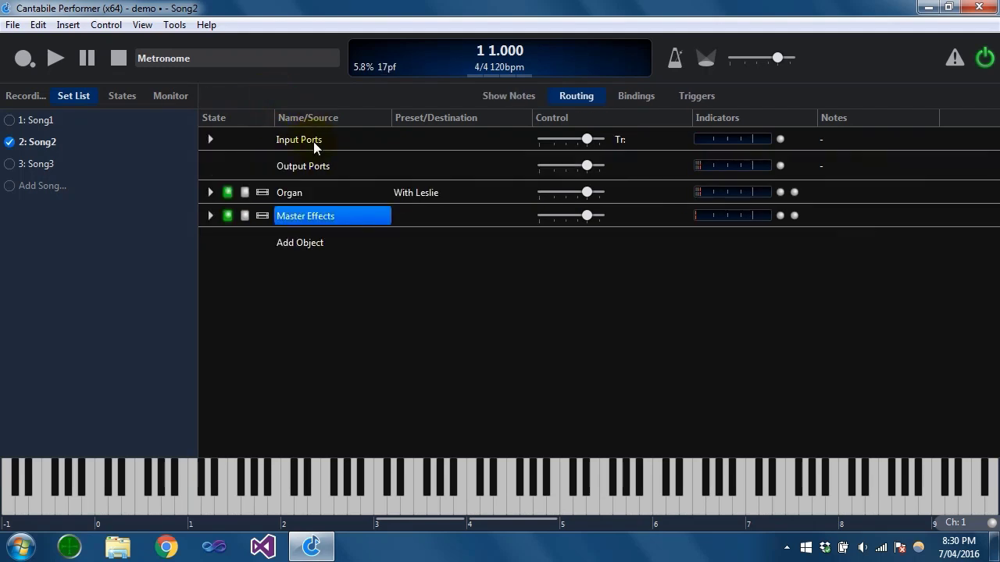
{"action": "double_click", "coordinate": [320, 222]}
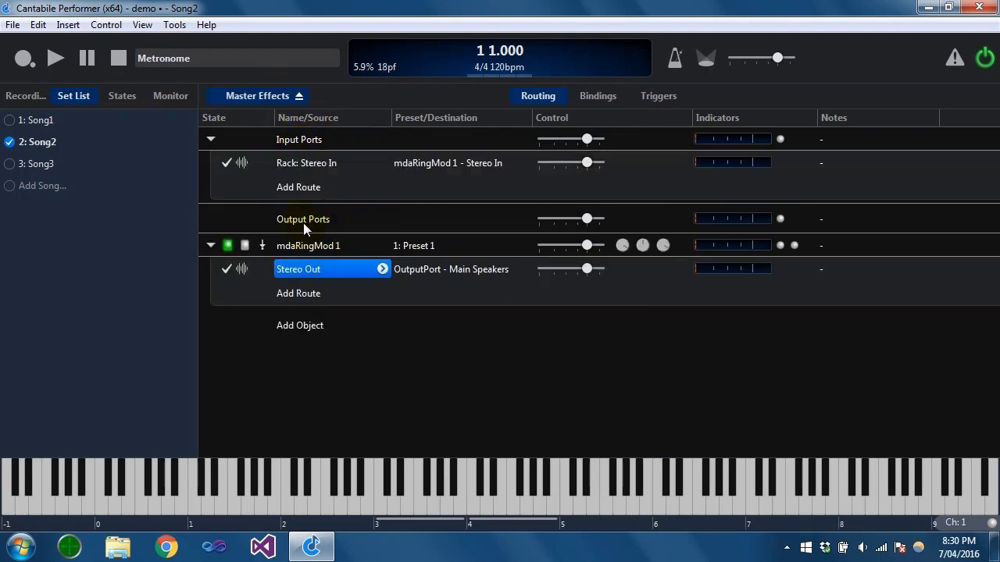
{"action": "left_click", "coordinate": [12, 25]}
{"action": "left_click", "coordinate": [79, 135]}
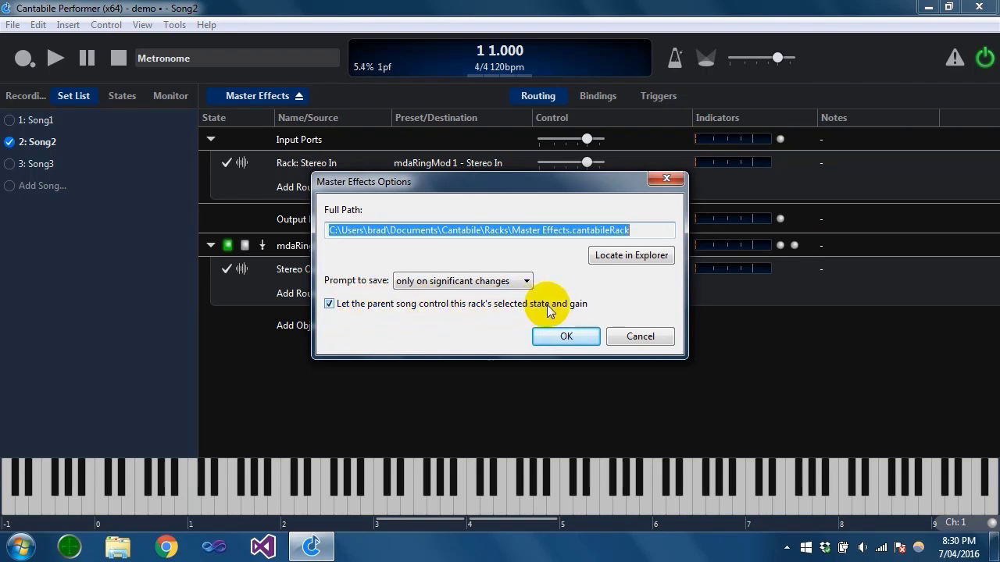
{"action": "left_click", "coordinate": [433, 306]}
{"action": "left_click", "coordinate": [579, 335]}
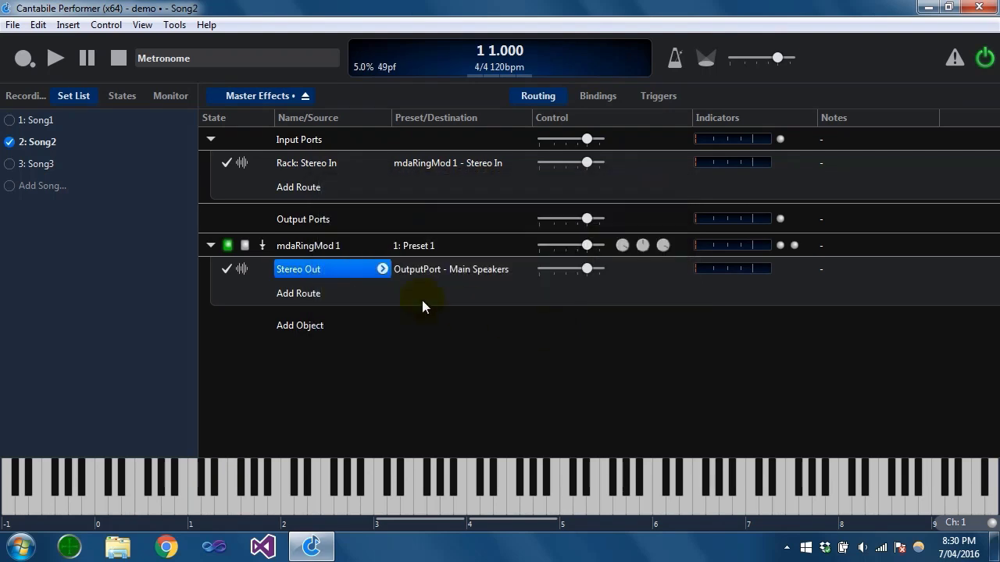
{"action": "left_click", "coordinate": [257, 97]}
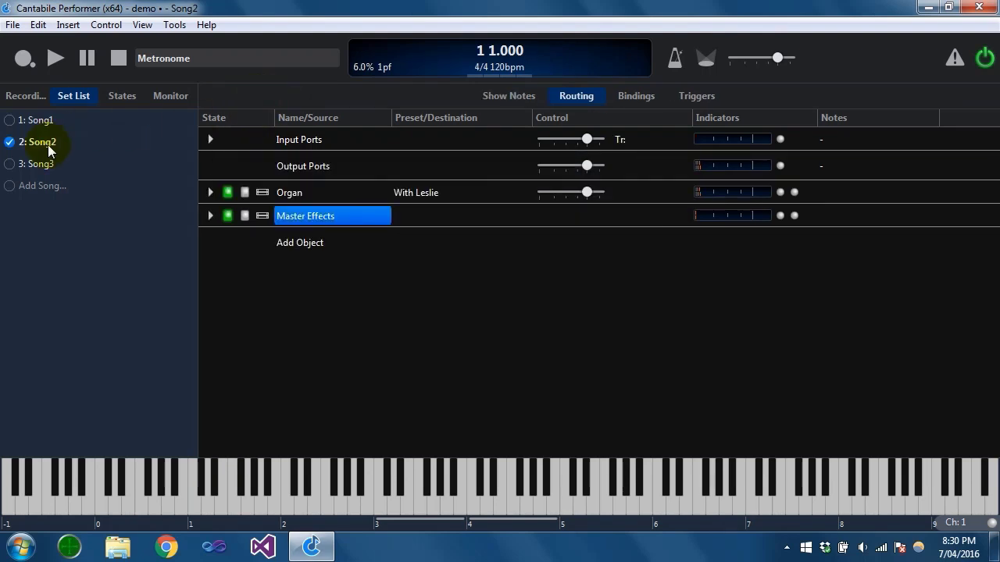
Switch to Song3, saving the changes to Master Effects, and test it with a note
{"action": "left_click", "coordinate": [13, 164]}
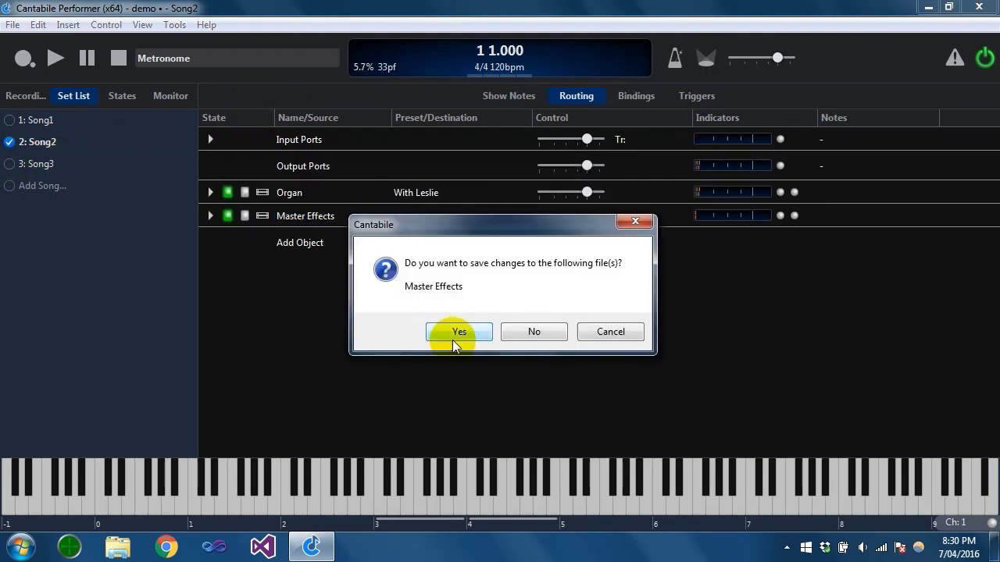
{"action": "left_click", "coordinate": [452, 336]}
{"action": "left_click", "coordinate": [485, 481]}
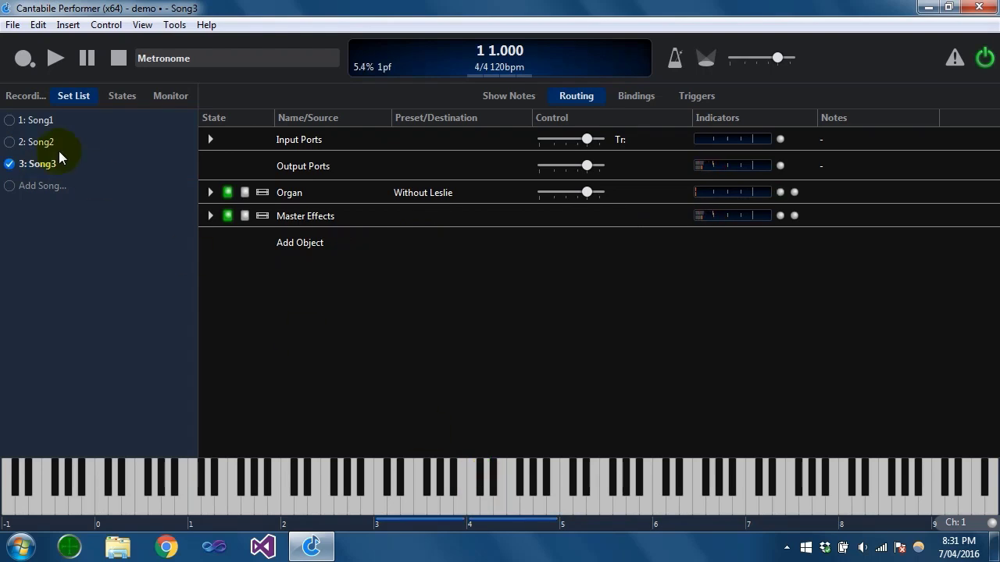
Open the Master Effects rack from Song3, lower its Output Ports gain and test it with several notes
{"action": "left_click", "coordinate": [300, 242]}
{"action": "left_click", "coordinate": [318, 217]}
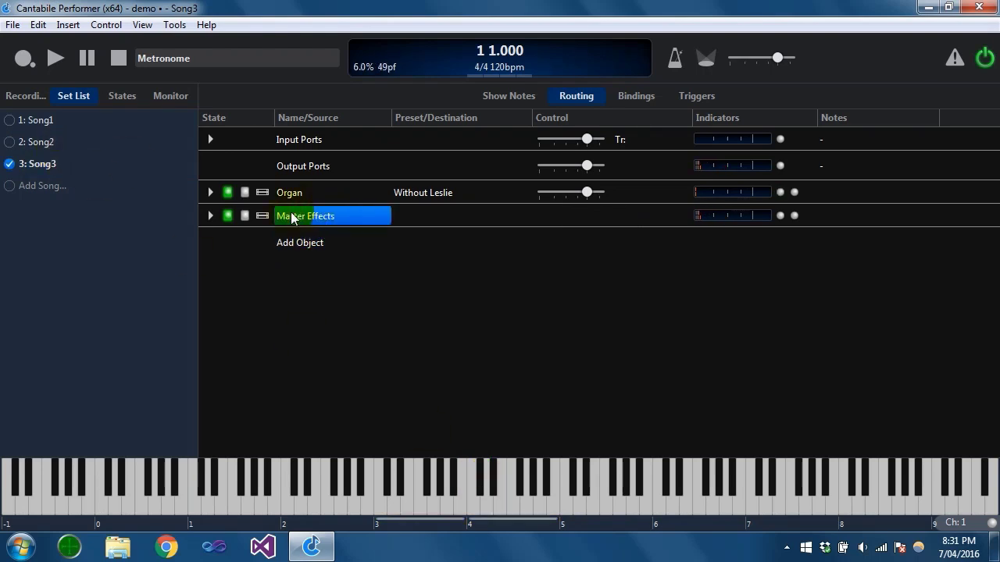
{"action": "left_click", "coordinate": [310, 217]}
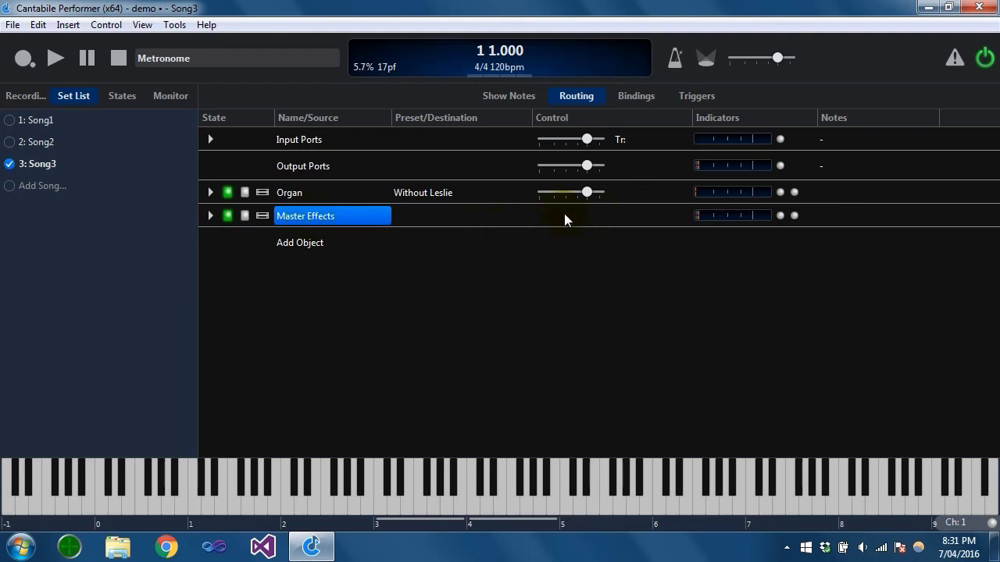
{"action": "left_click", "coordinate": [359, 217]}
{"action": "double_click", "coordinate": [324, 217]}
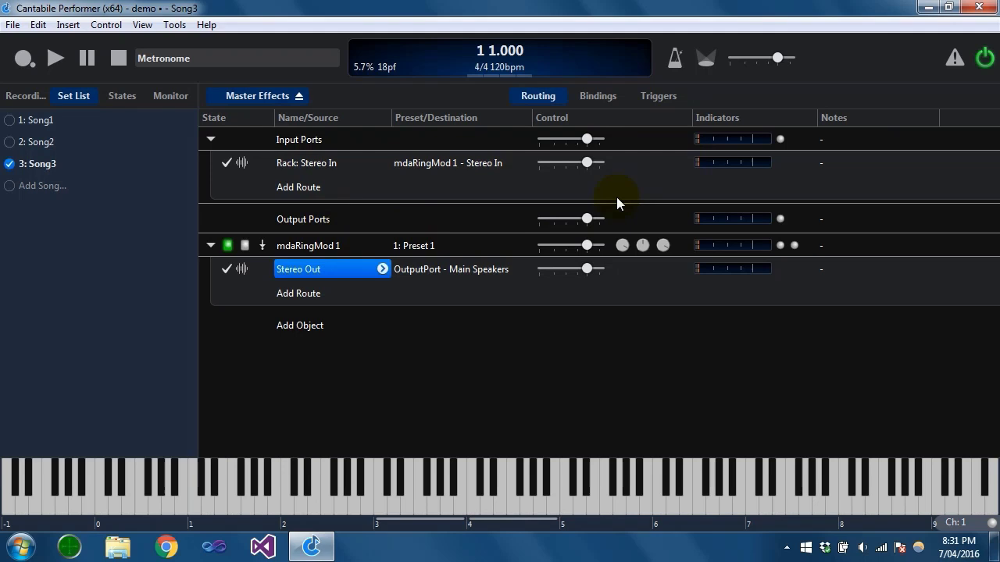
{"action": "left_click", "coordinate": [584, 218]}
{"action": "left_click_drag", "start_coordinate": [638, 250], "coordinate": [536, 260]}
{"action": "left_click", "coordinate": [473, 492]}
{"action": "left_click", "coordinate": [528, 495]}
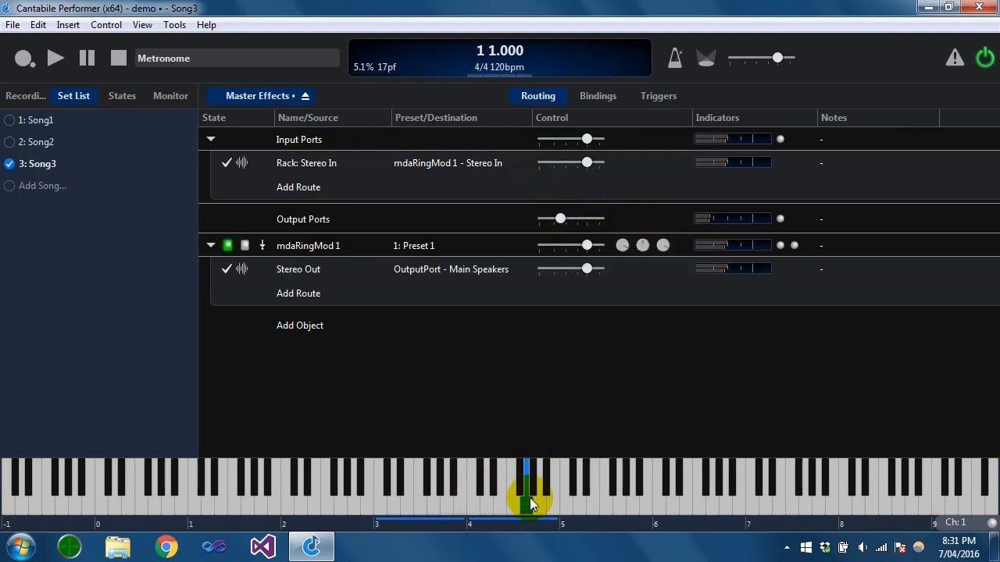
{"action": "left_click", "coordinate": [479, 494]}
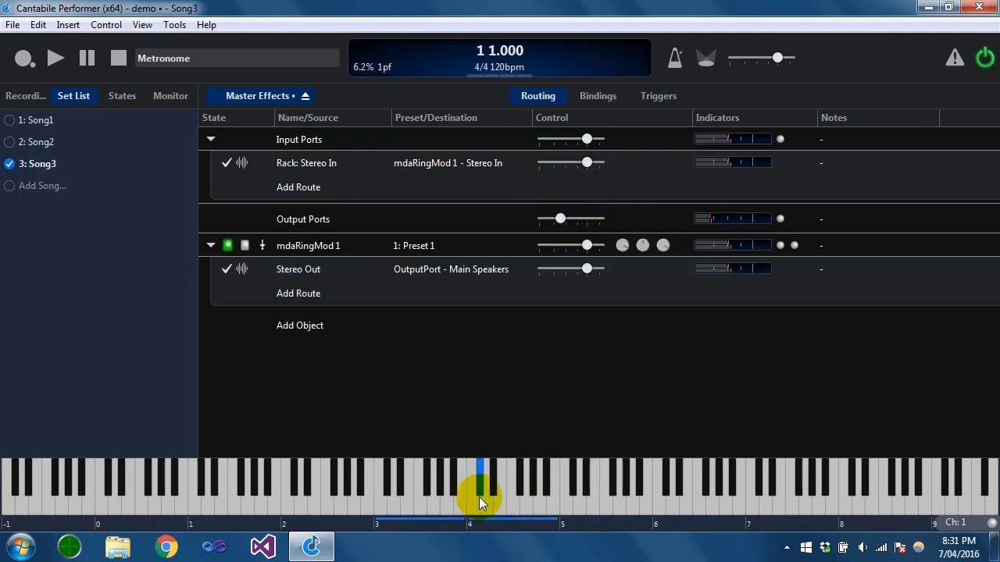
Switch to Song2, saving the changes to Master Effects, and play notes to test the shared output level
{"action": "left_click", "coordinate": [10, 163]}
{"action": "left_click", "coordinate": [445, 330]}
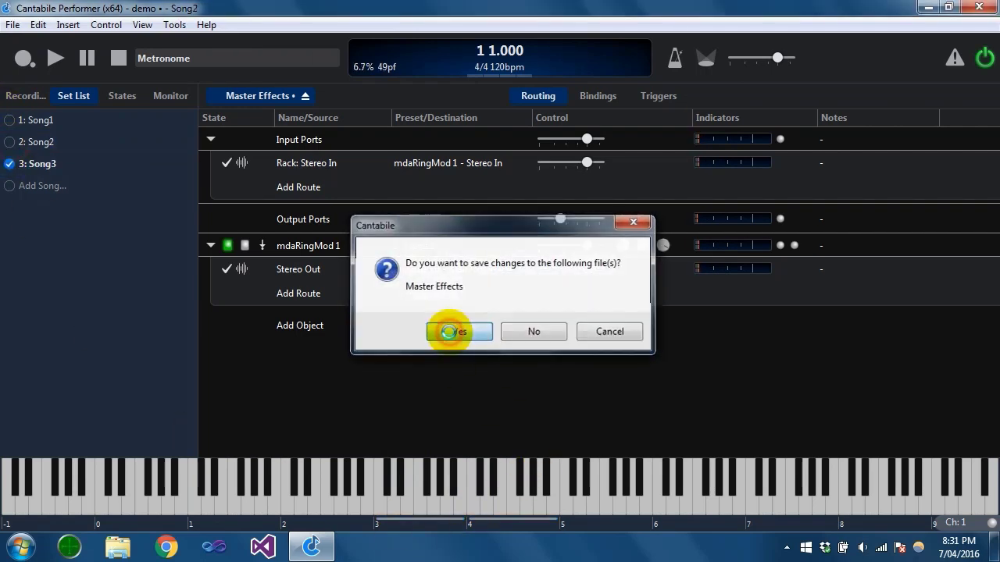
{"action": "left_click", "coordinate": [477, 494]}
{"action": "left_click", "coordinate": [518, 494]}
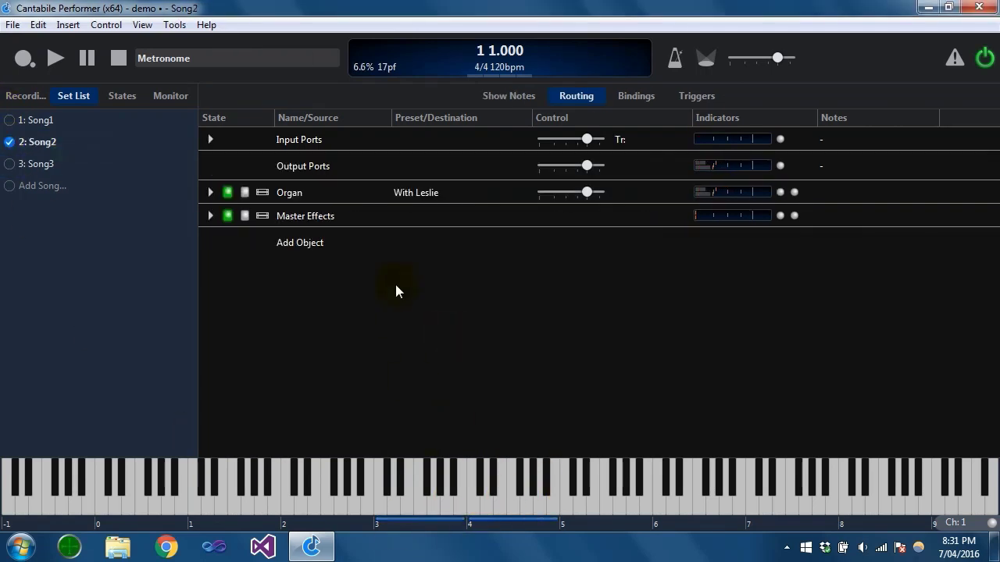
Open the Master Effects rack from Song2 to check its Output Ports gain, and return to the song
{"action": "left_click", "coordinate": [329, 217]}
{"action": "double_click", "coordinate": [329, 219]}
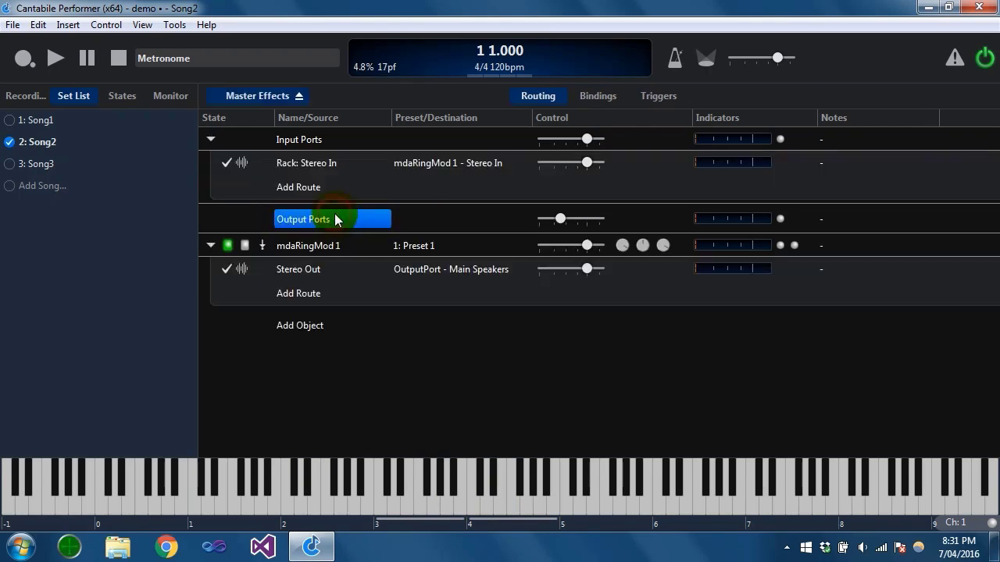
{"action": "left_click", "coordinate": [289, 97]}
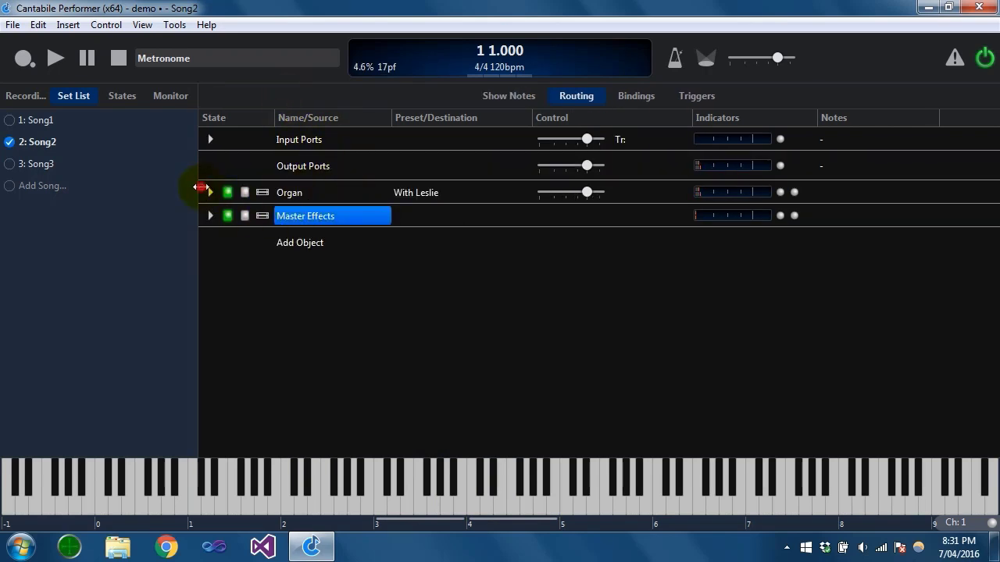
Open the Organ rack in Song2 and route the mdaLeslie 1 Stereo Out to Master Effects - Stereo In
{"action": "left_click", "coordinate": [291, 175]}
{"action": "double_click", "coordinate": [289, 191]}
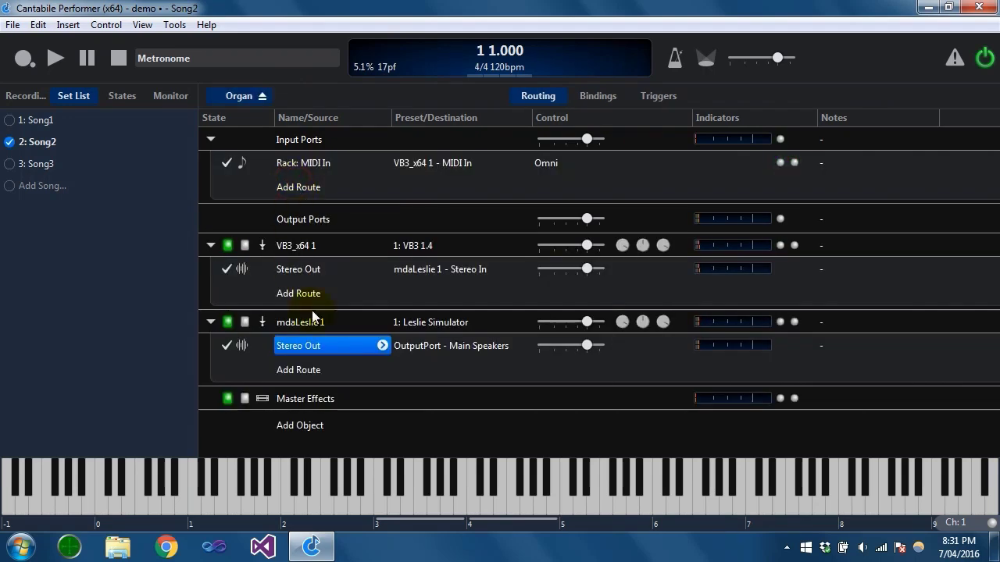
{"action": "left_click", "coordinate": [482, 333]}
{"action": "left_click", "coordinate": [461, 362]}
{"action": "left_click", "coordinate": [462, 345]}
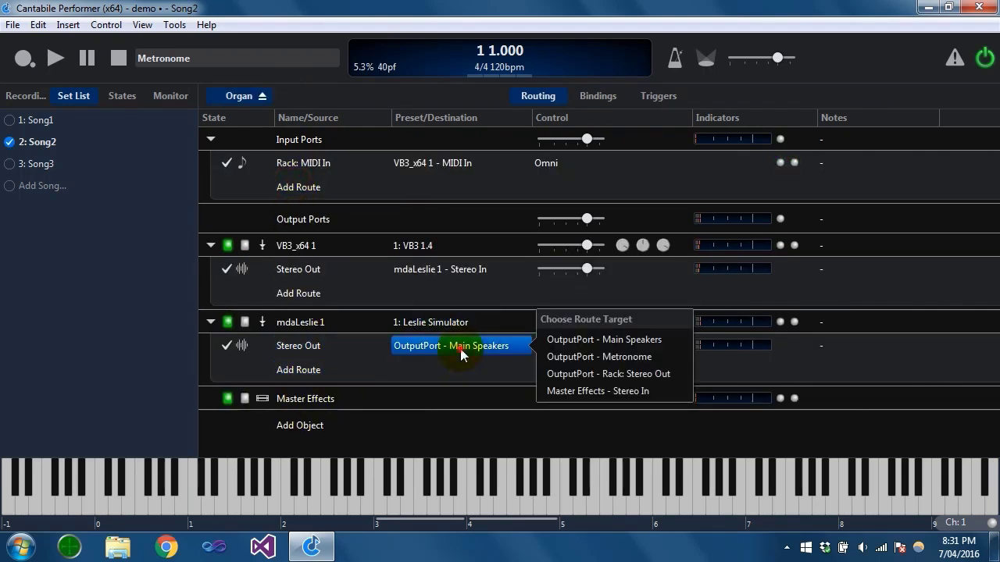
{"action": "left_click", "coordinate": [606, 393]}
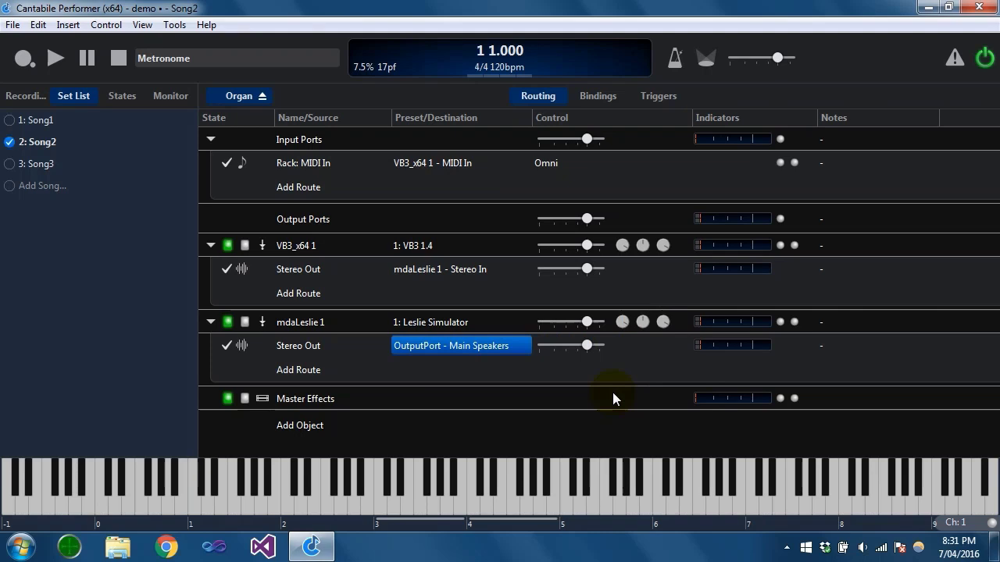
Load Song1, saving the changes to Organ, and check the mdaLeslie 1 Stereo Out destination inside its Organ rack
{"action": "left_click", "coordinate": [31, 121]}
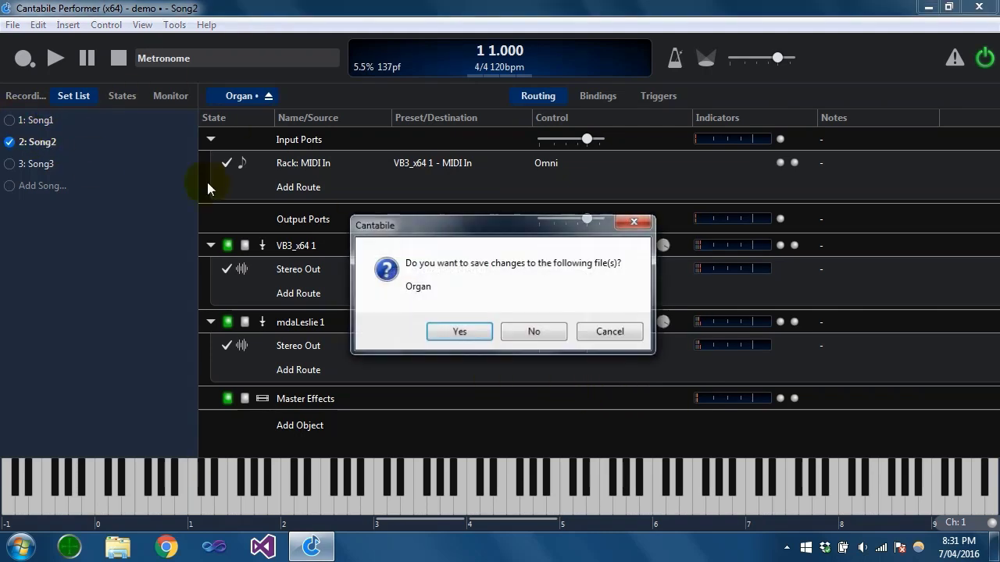
{"action": "left_click", "coordinate": [478, 334]}
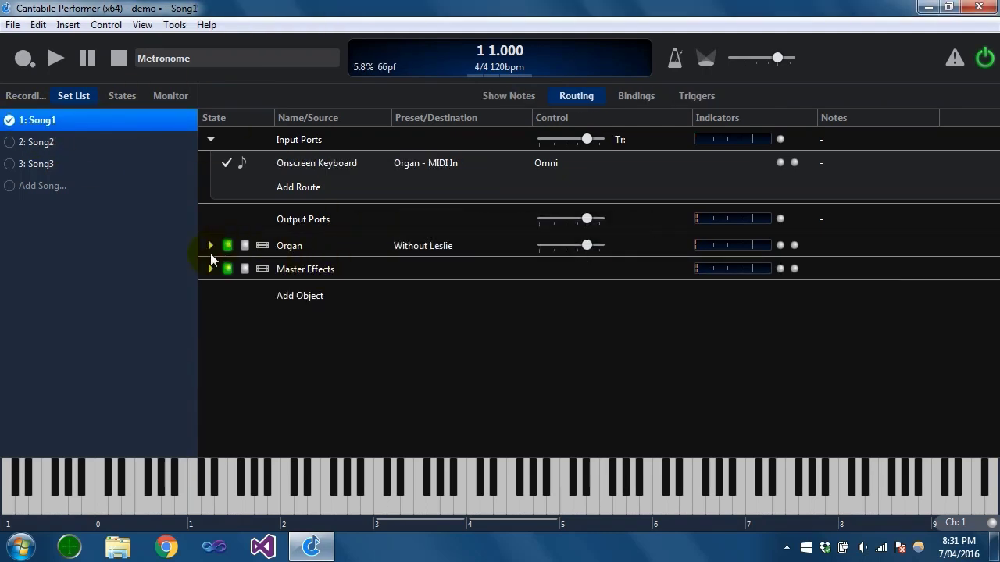
{"action": "double_click", "coordinate": [297, 250]}
{"action": "left_click", "coordinate": [334, 346]}
{"action": "left_click", "coordinate": [453, 346]}
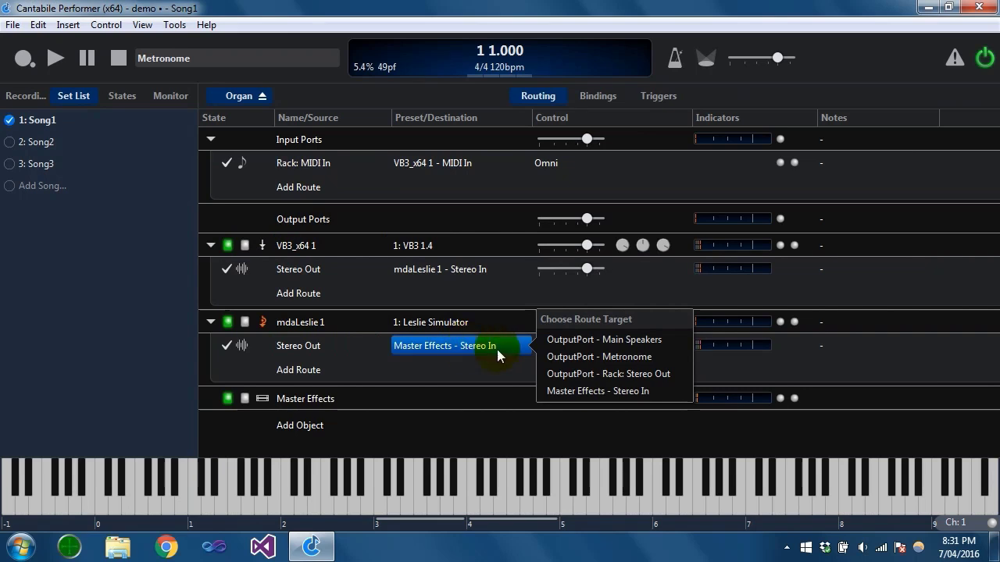
{"action": "left_click", "coordinate": [457, 346]}
Load Song2, Song3 and Song1 in turn, playing notes in each to test the shared rack routing
{"action": "left_click", "coordinate": [27, 142]}
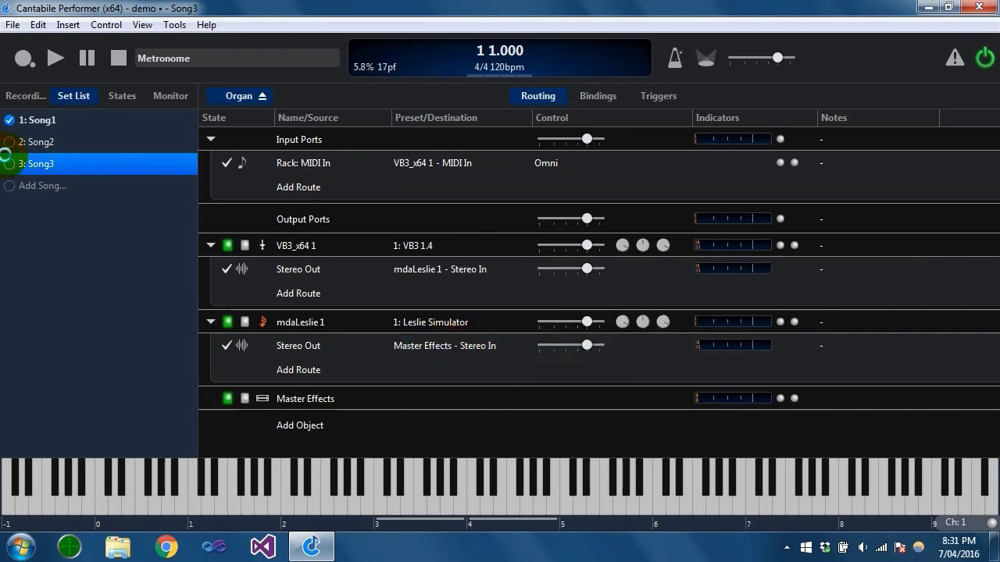
{"action": "left_click", "coordinate": [450, 508]}
{"action": "left_click", "coordinate": [510, 507]}
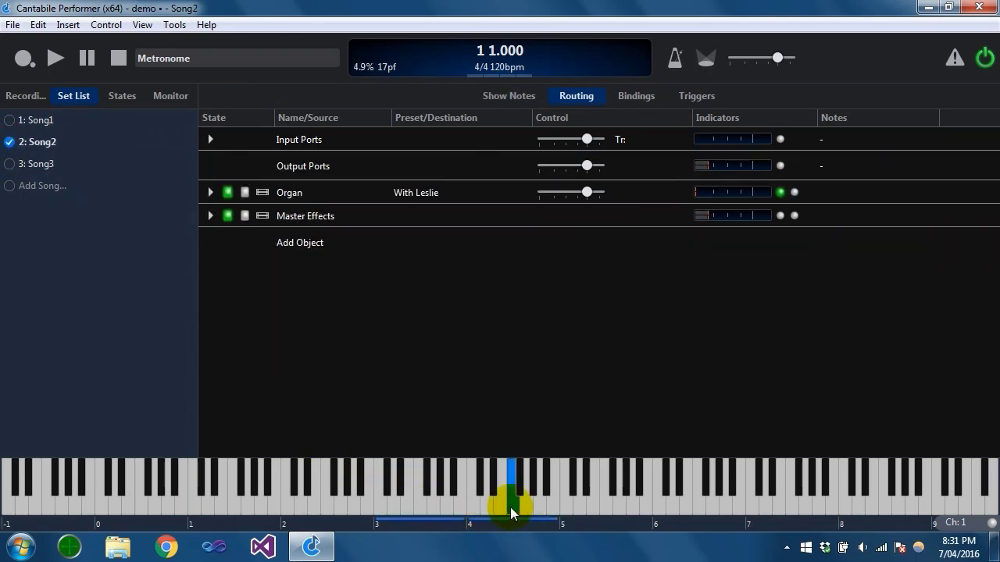
{"action": "left_click", "coordinate": [453, 495]}
{"action": "left_click", "coordinate": [23, 164]}
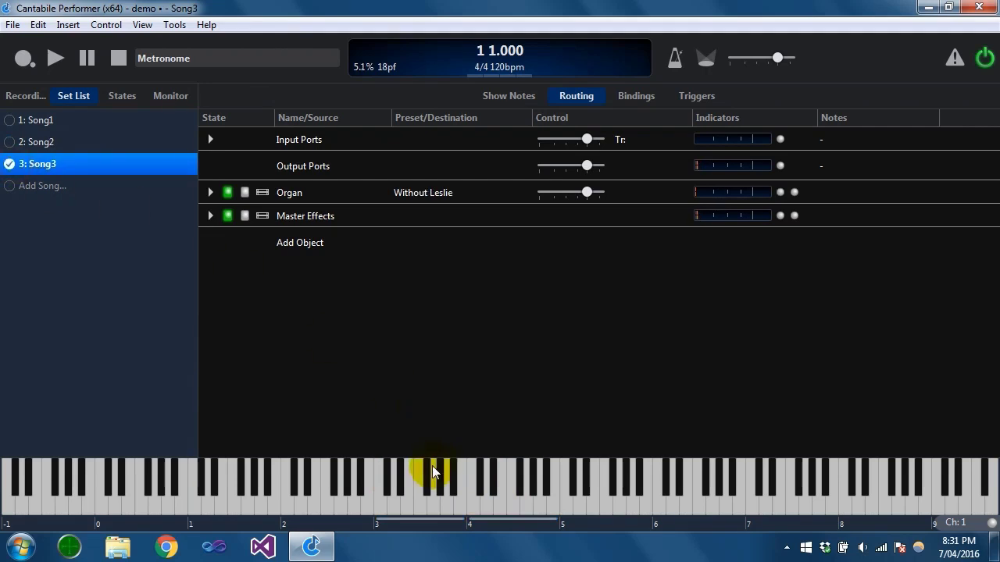
{"action": "left_click", "coordinate": [467, 480]}
{"action": "left_click", "coordinate": [11, 120]}
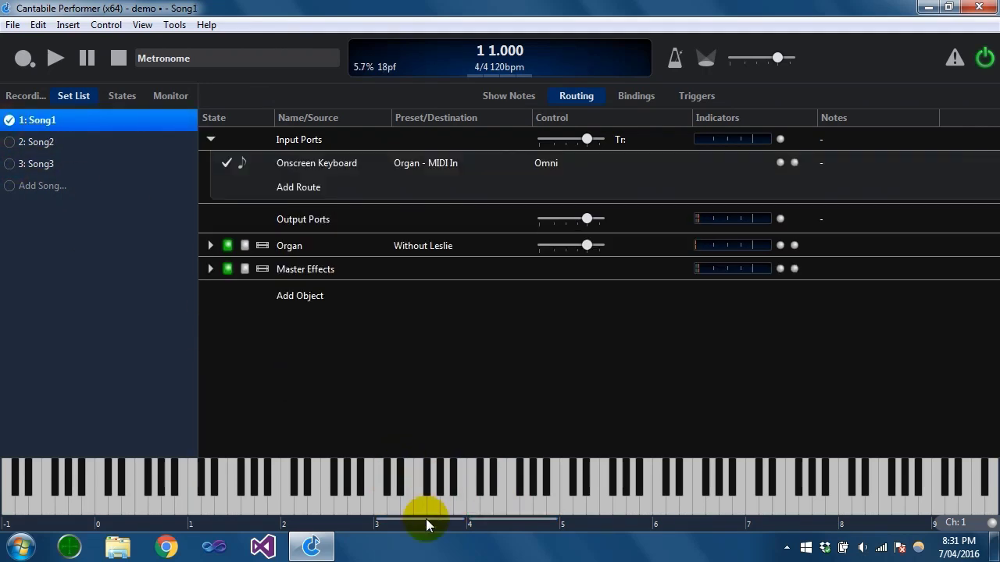
{"action": "left_click", "coordinate": [434, 492]}
{"action": "left_click", "coordinate": [475, 500]}
Open the Master Effects rack from Song1, raise its Output Ports gain, and play a note to test it
{"action": "double_click", "coordinate": [320, 270]}
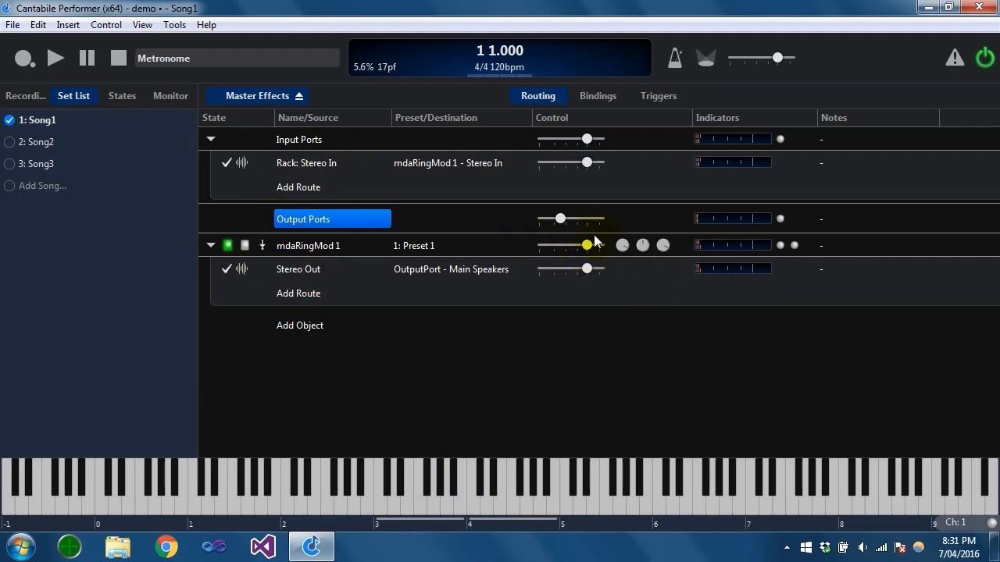
{"action": "left_click_drag", "start_coordinate": [559, 218], "coordinate": [633, 264]}
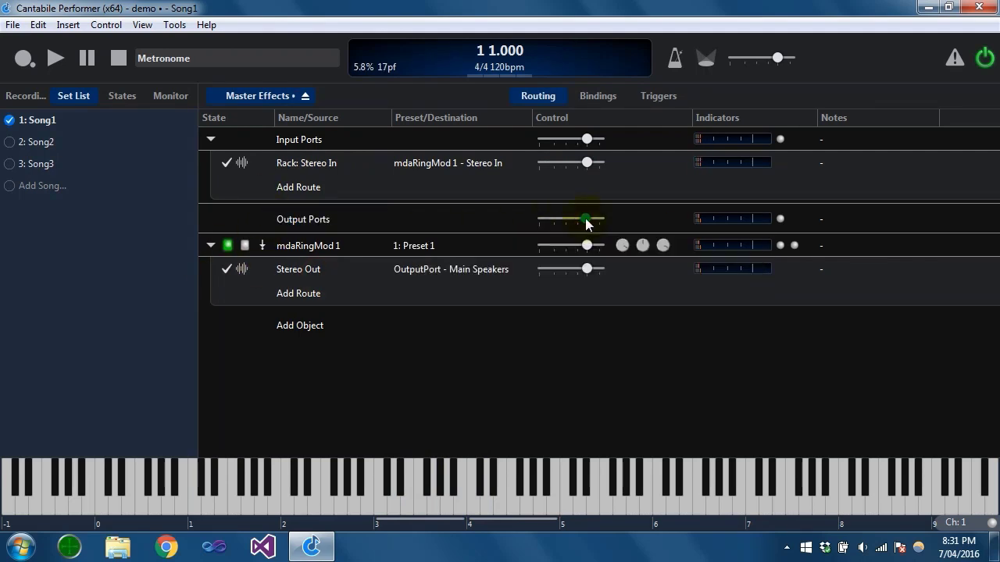
{"action": "left_click", "coordinate": [448, 500]}
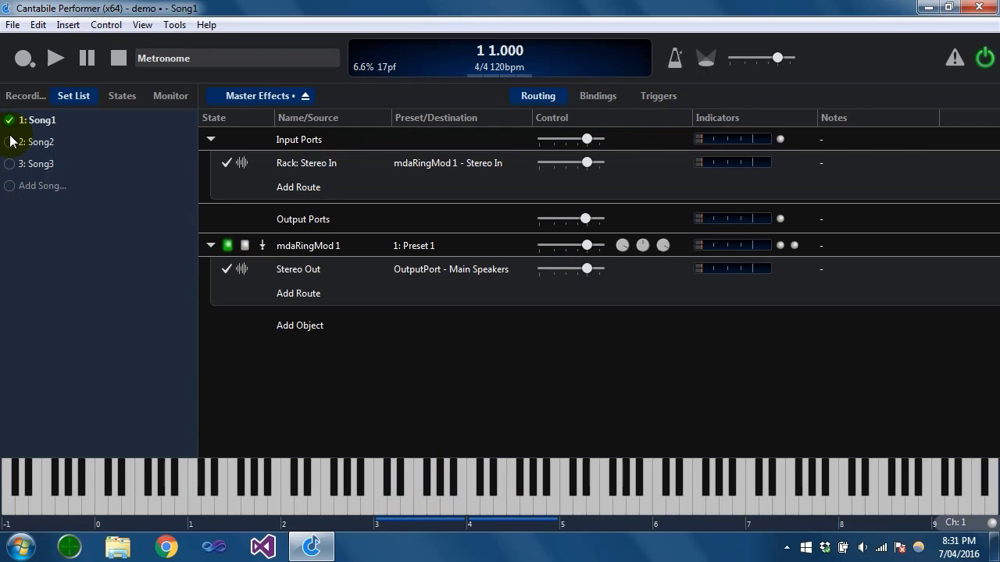
Load Song2, saving the pending changes, and then Song3, playing notes in each to test the shared gain
{"action": "left_click", "coordinate": [20, 143]}
{"action": "left_click", "coordinate": [459, 331]}
{"action": "left_click", "coordinate": [474, 503]}
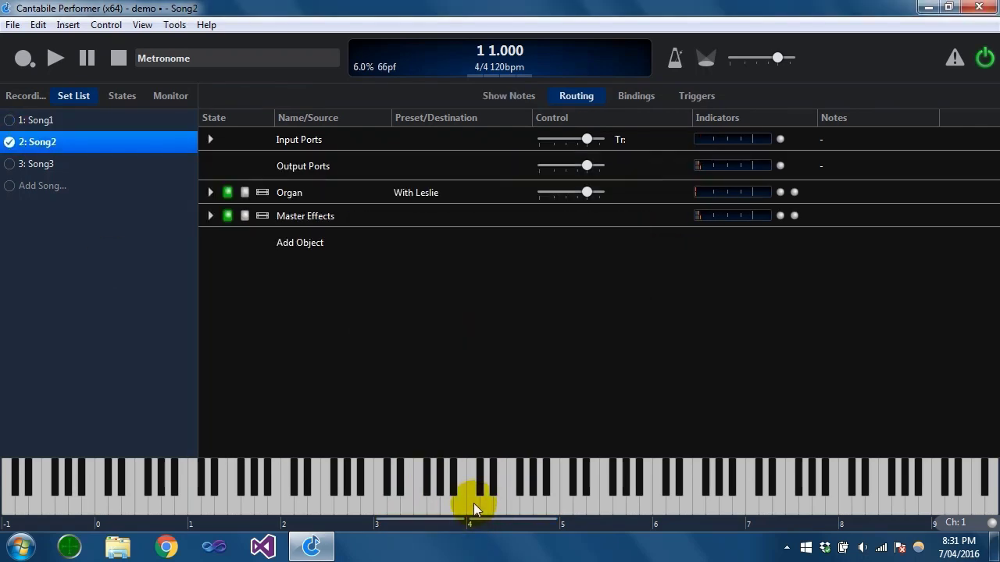
{"action": "left_click", "coordinate": [507, 507]}
{"action": "left_click", "coordinate": [23, 164]}
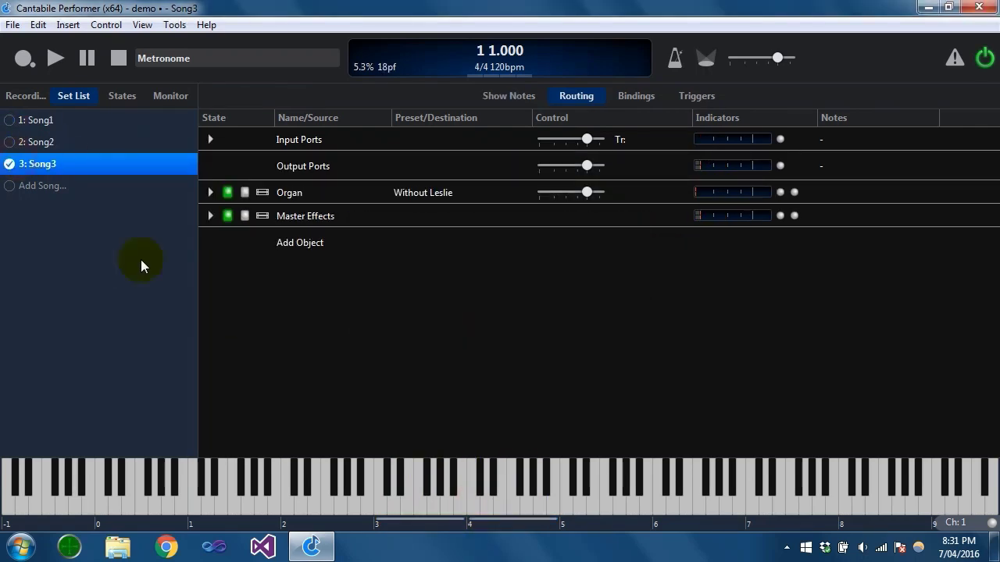
{"action": "left_click", "coordinate": [446, 490]}
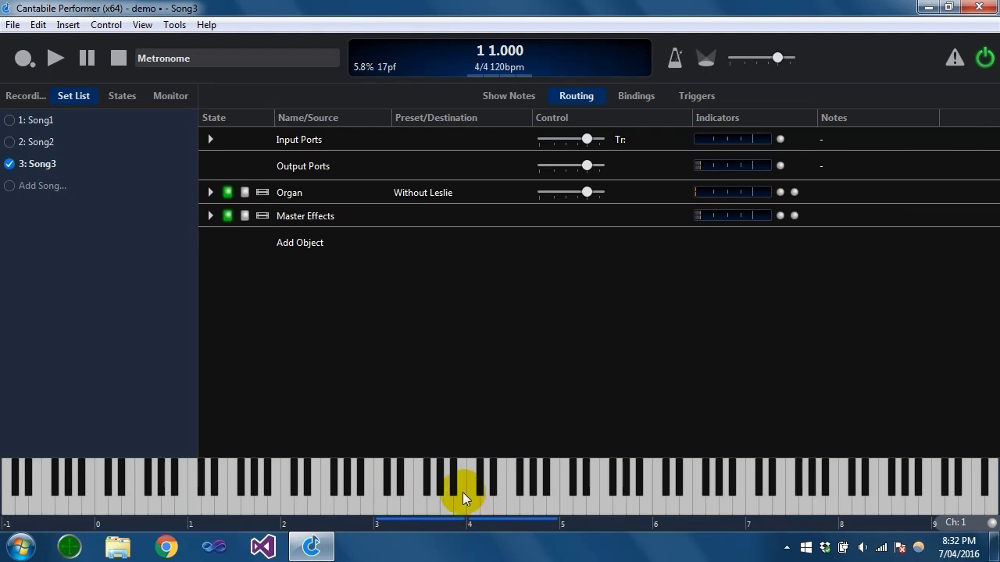
Open the Organ rack in Song3 and delete its With Leslie and Without Leslie states
{"action": "left_click", "coordinate": [318, 217]}
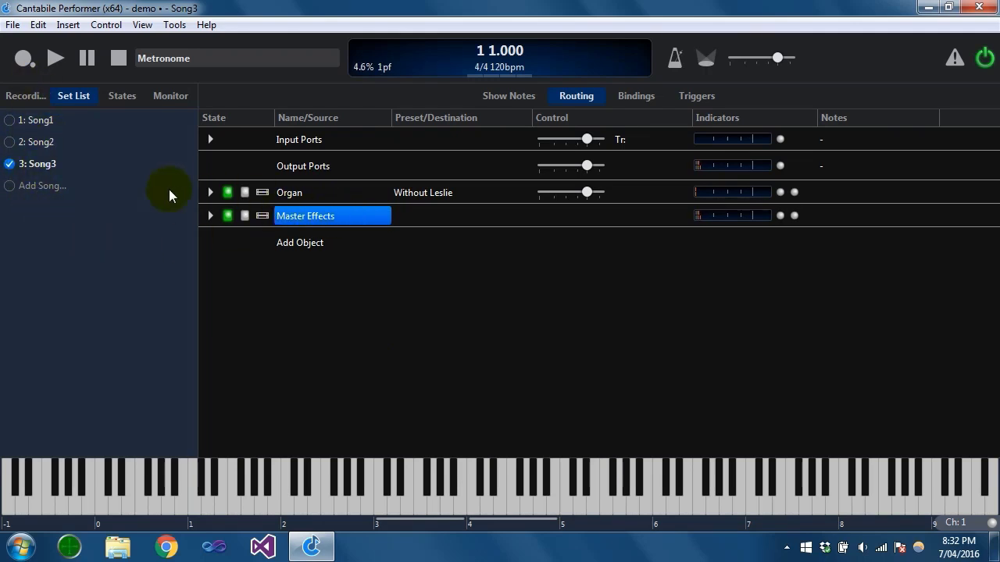
{"action": "left_click", "coordinate": [281, 217]}
{"action": "double_click", "coordinate": [344, 192]}
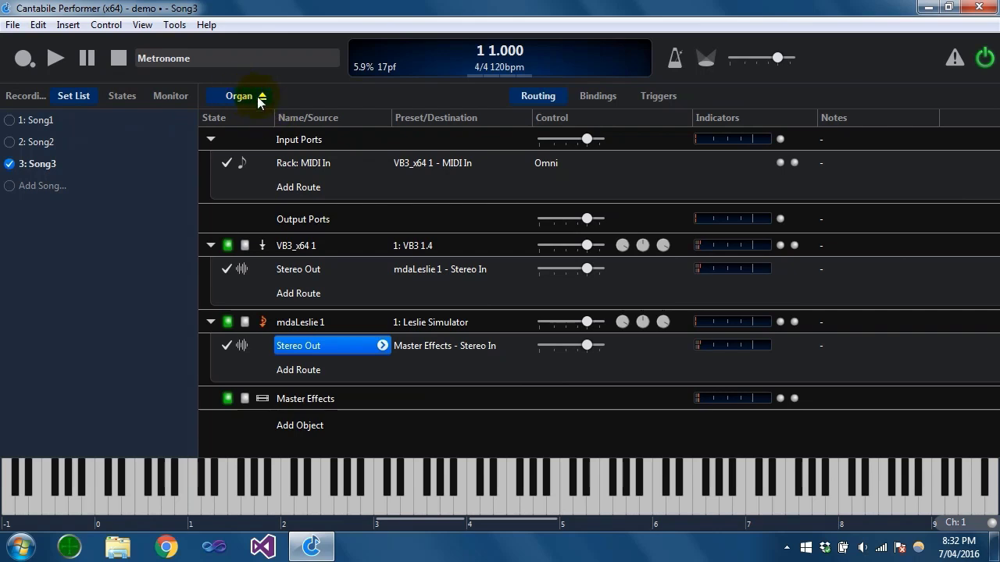
{"action": "left_click", "coordinate": [122, 95]}
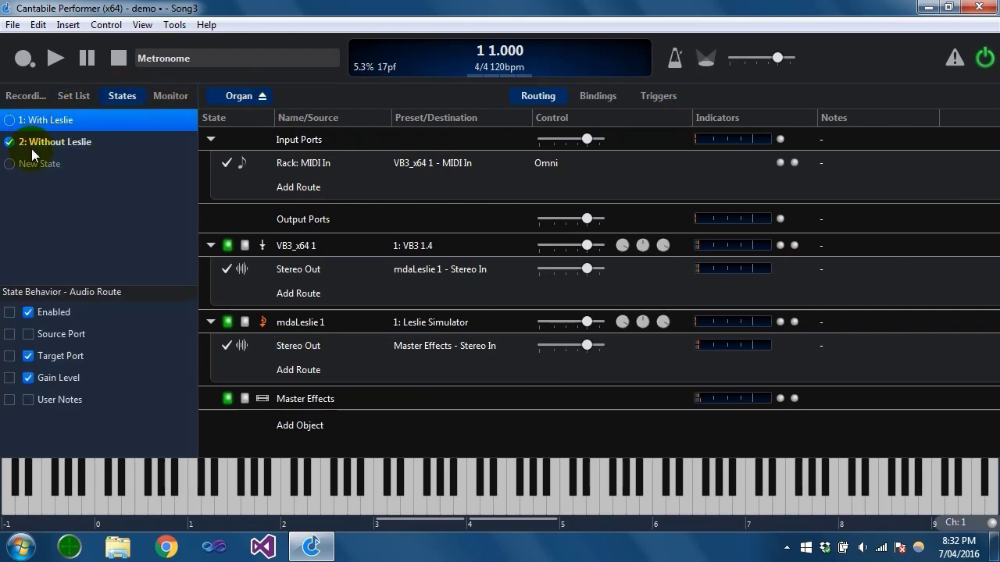
{"action": "left_click", "coordinate": [37, 144]}
{"action": "key", "text": "Delete"}
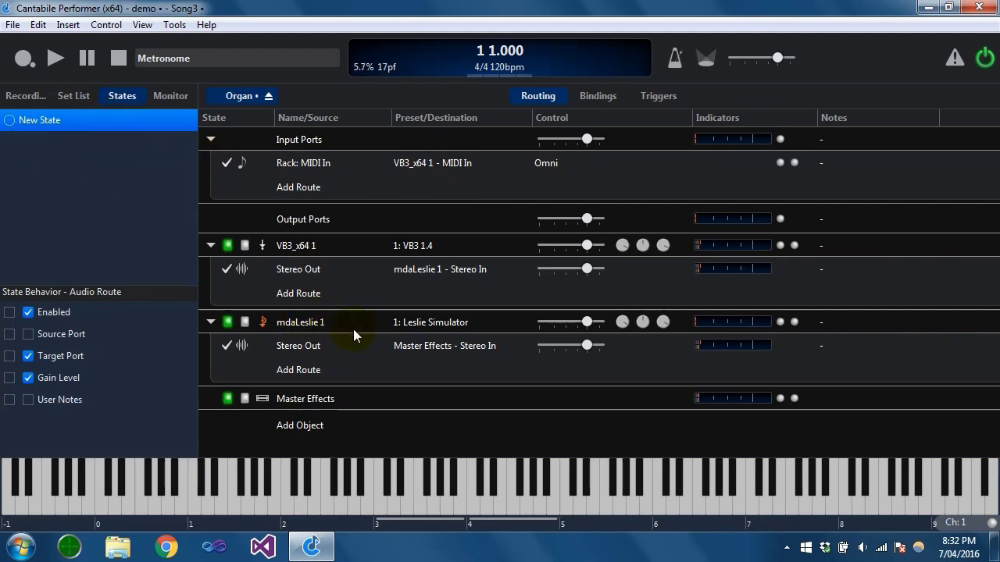
Take mdaLeslie 1 out of bypass in the Organ rack and play notes to test the sound
{"action": "left_click", "coordinate": [245, 321]}
{"action": "left_click", "coordinate": [269, 322]}
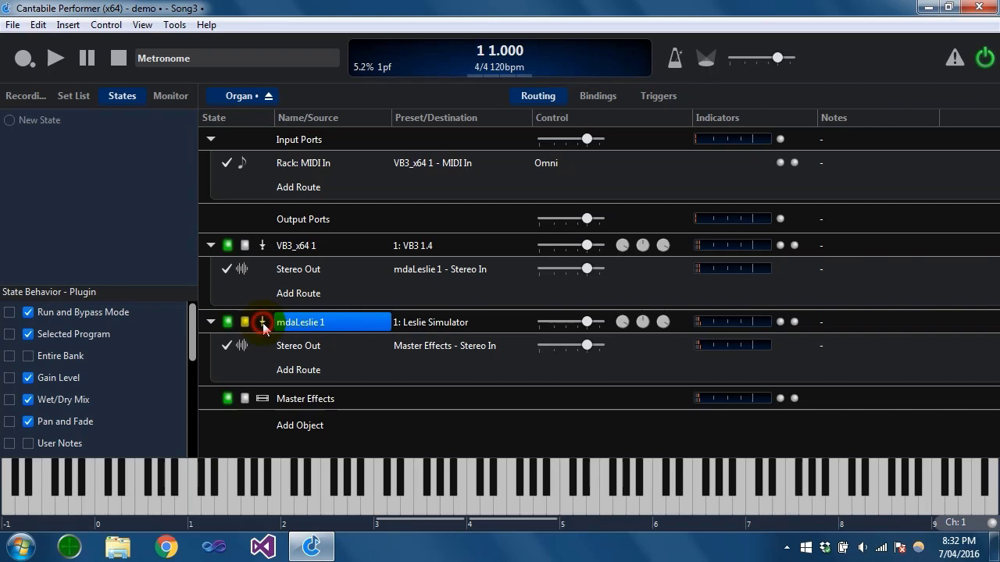
{"action": "left_click", "coordinate": [368, 491]}
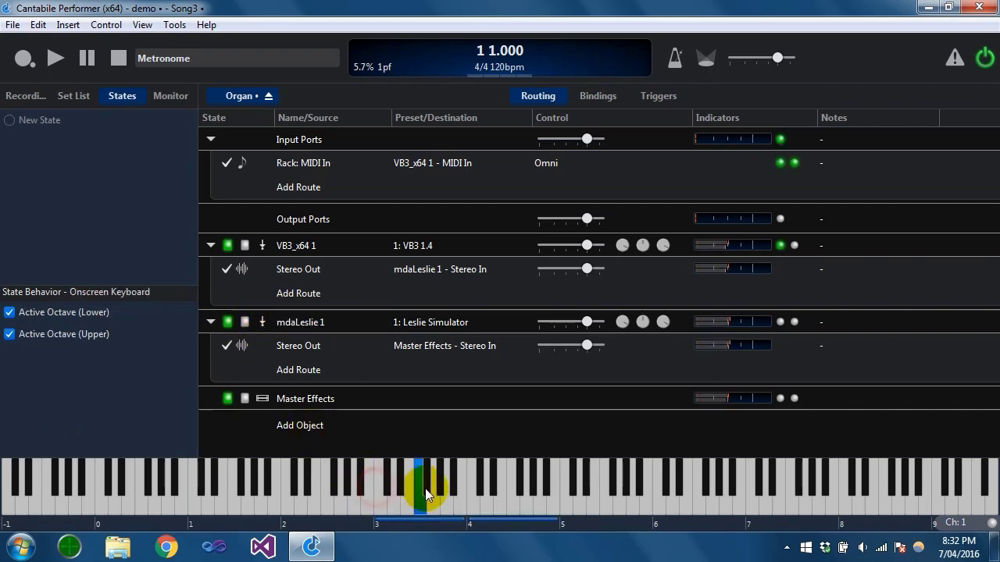
Load Song1, saving the changes to Song3 and Organ, and then Song2, playing notes in each
{"action": "left_click", "coordinate": [74, 101]}
{"action": "left_click", "coordinate": [11, 121]}
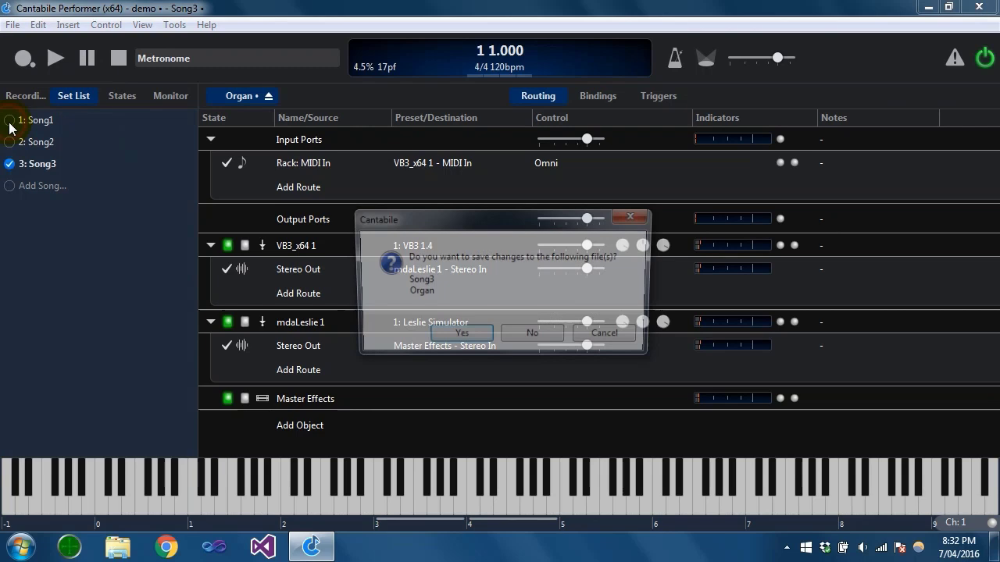
{"action": "left_click", "coordinate": [462, 334]}
{"action": "left_click", "coordinate": [461, 469]}
{"action": "left_click", "coordinate": [440, 500]}
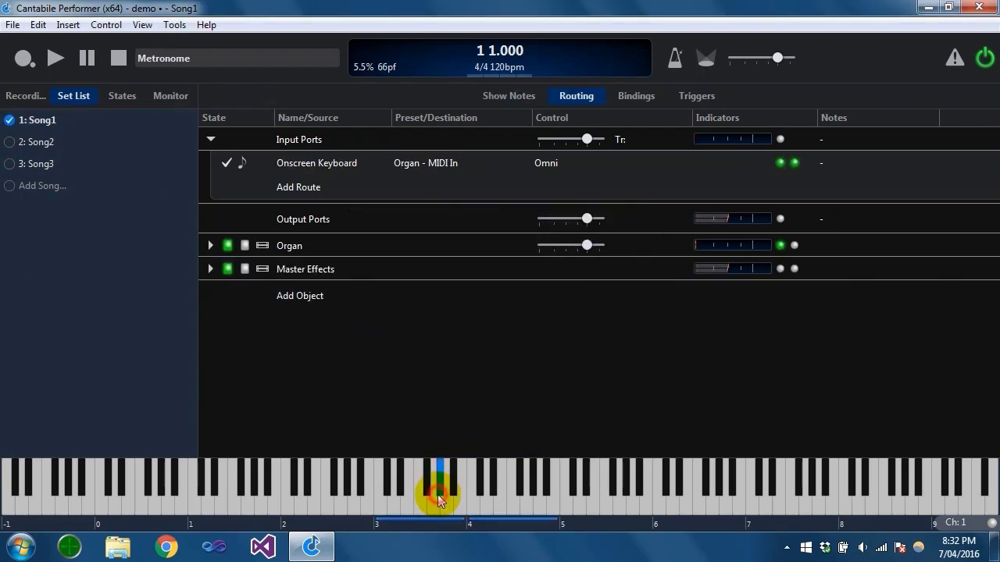
{"action": "left_click", "coordinate": [14, 141]}
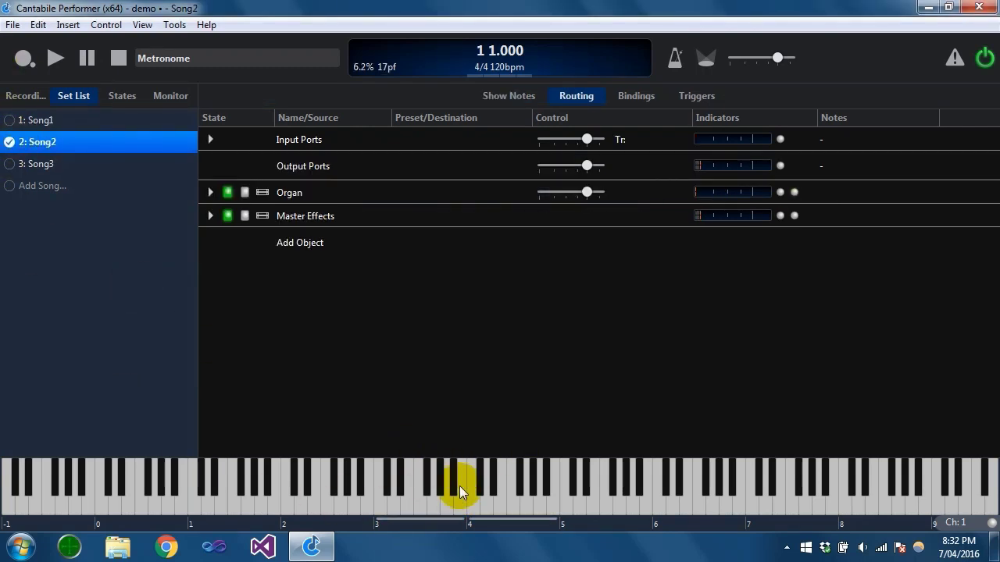
{"action": "left_click", "coordinate": [468, 488]}
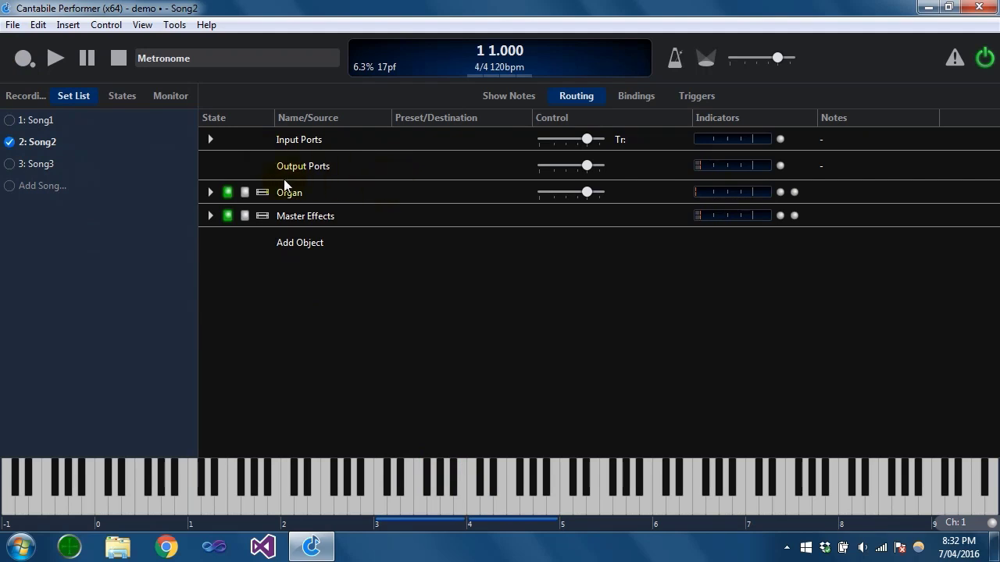
Open the Organ rack in Song2 and examine the state behavior options of mdaLeslie 1
{"action": "double_click", "coordinate": [313, 193]}
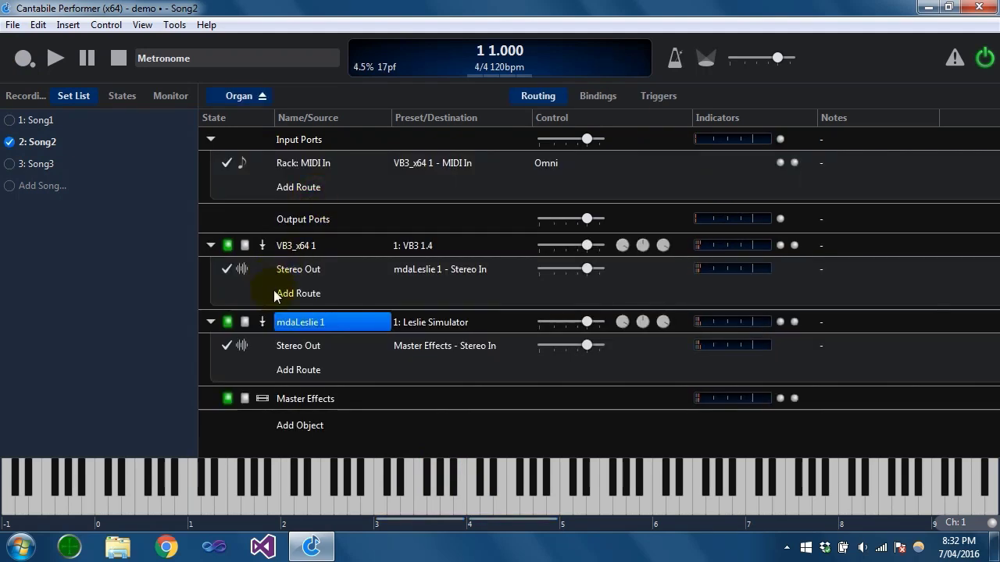
{"action": "left_click", "coordinate": [287, 326]}
{"action": "left_click", "coordinate": [351, 331]}
{"action": "left_click", "coordinate": [121, 97]}
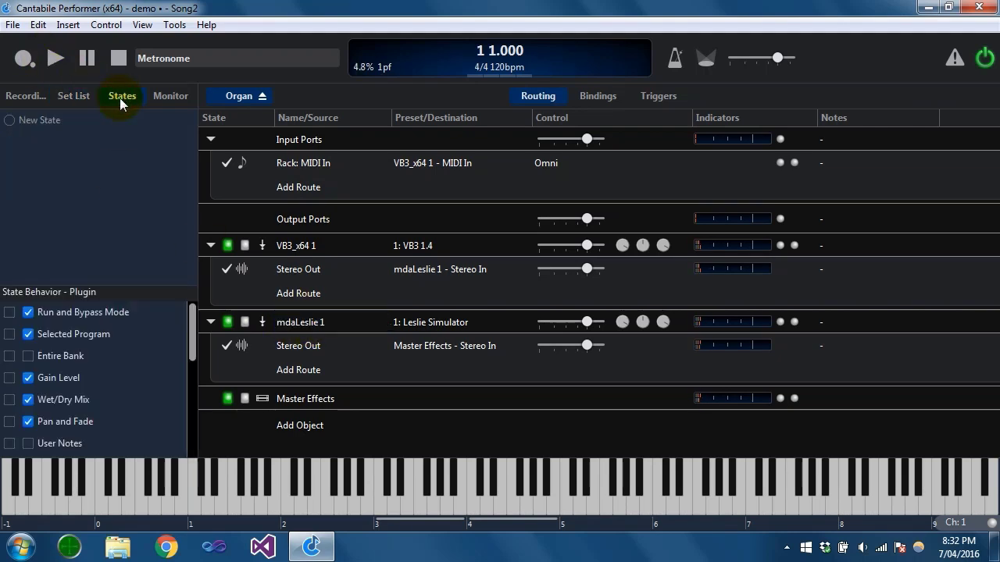
{"action": "left_click", "coordinate": [313, 329]}
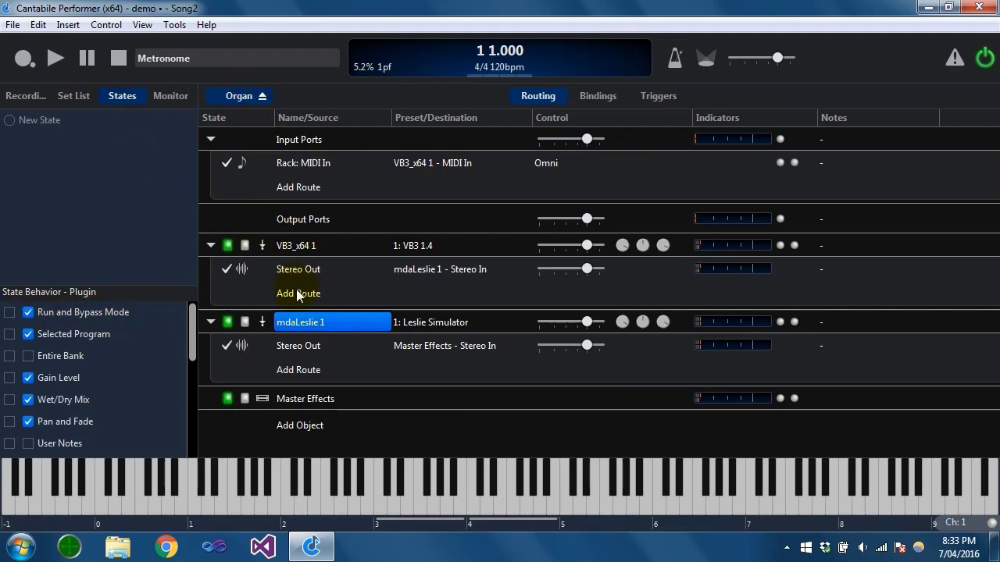
{"action": "left_click", "coordinate": [303, 325]}
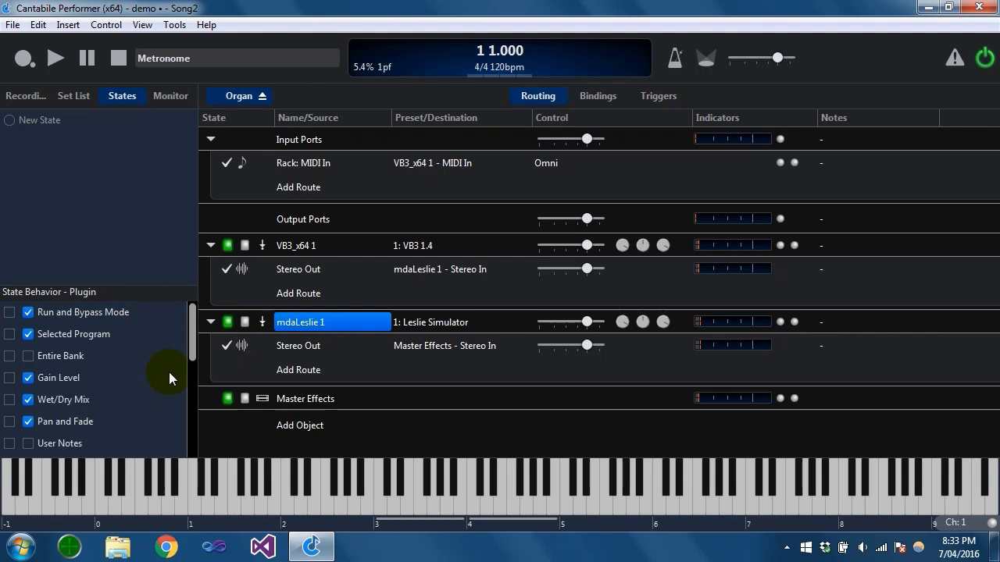
Enable exporting of Run and Bypass Mode for mdaLeslie 1, exclude it from the rack's own states, and test with a note
{"action": "left_click_drag", "start_coordinate": [189, 355], "coordinate": [189, 348]}
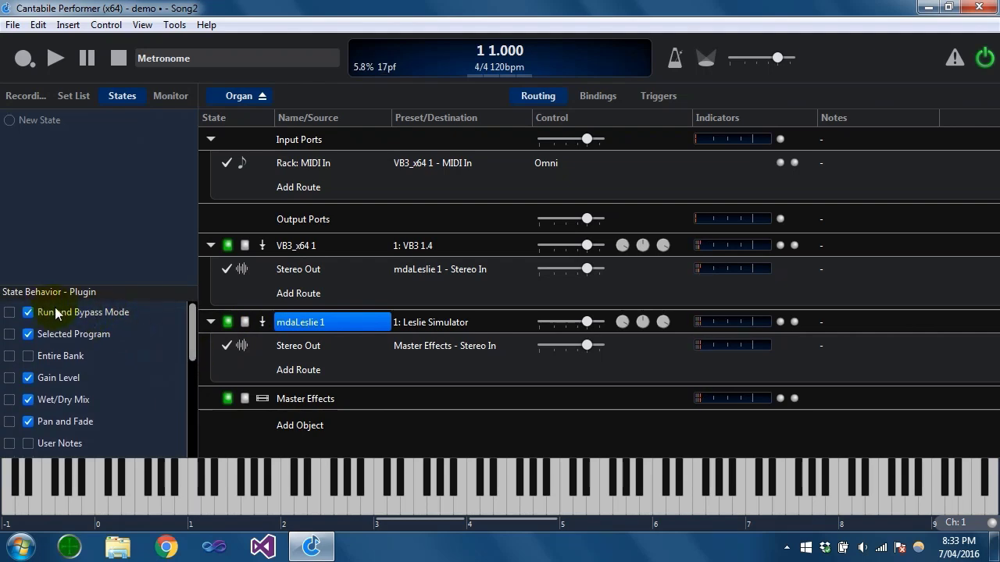
{"action": "left_click", "coordinate": [261, 323]}
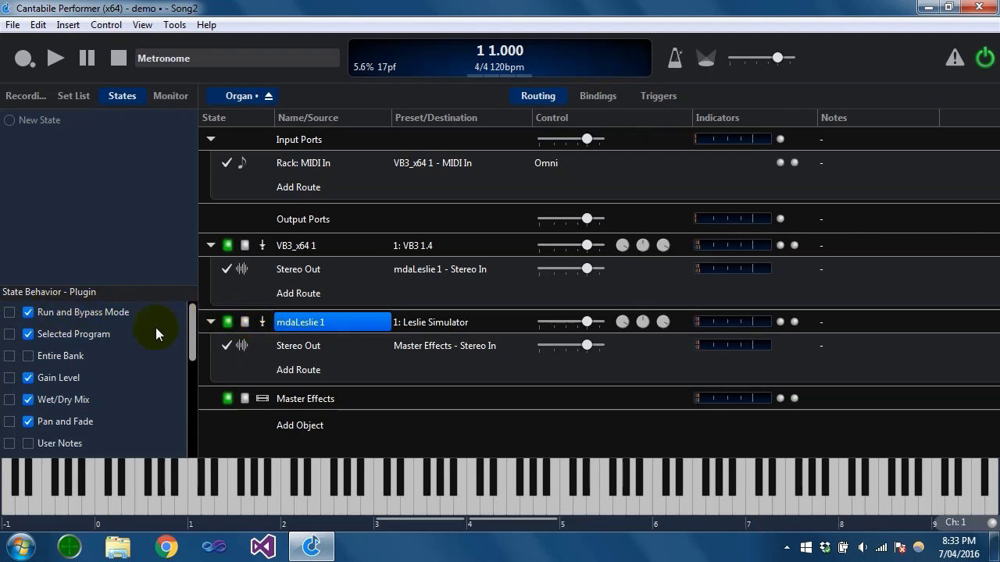
{"action": "left_click", "coordinate": [9, 313]}
{"action": "left_click", "coordinate": [29, 312]}
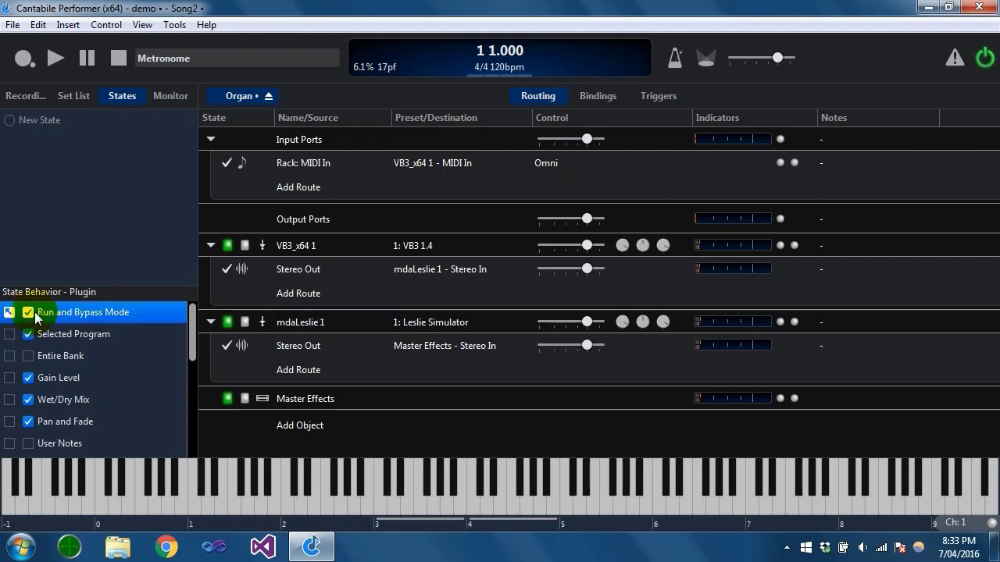
{"action": "left_click", "coordinate": [9, 312]}
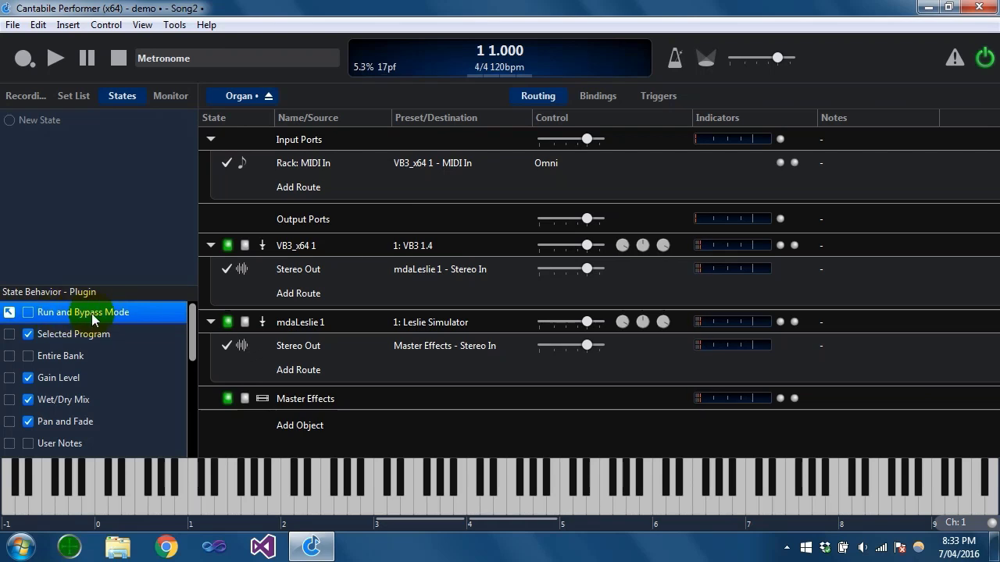
{"action": "left_click", "coordinate": [7, 311]}
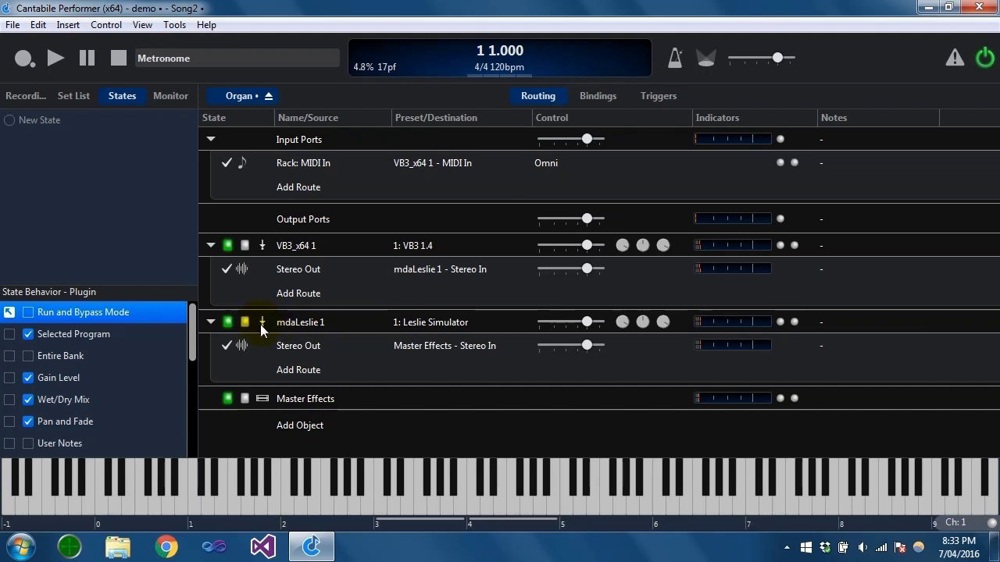
{"action": "left_click", "coordinate": [421, 509]}
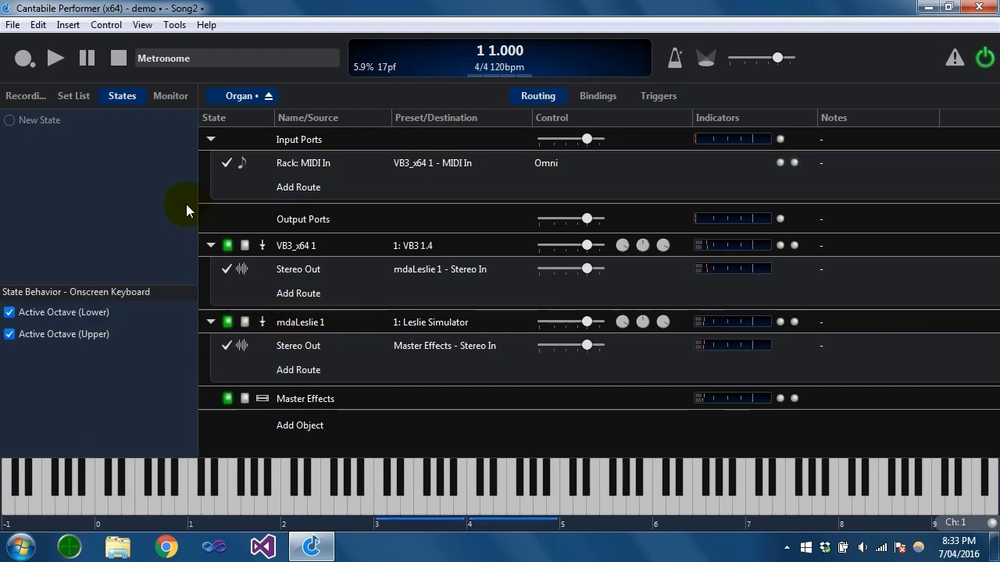
Load Song3, saving the pending changes, and bypass mdaLeslie 1 inside its Organ rack
{"action": "left_click", "coordinate": [73, 96]}
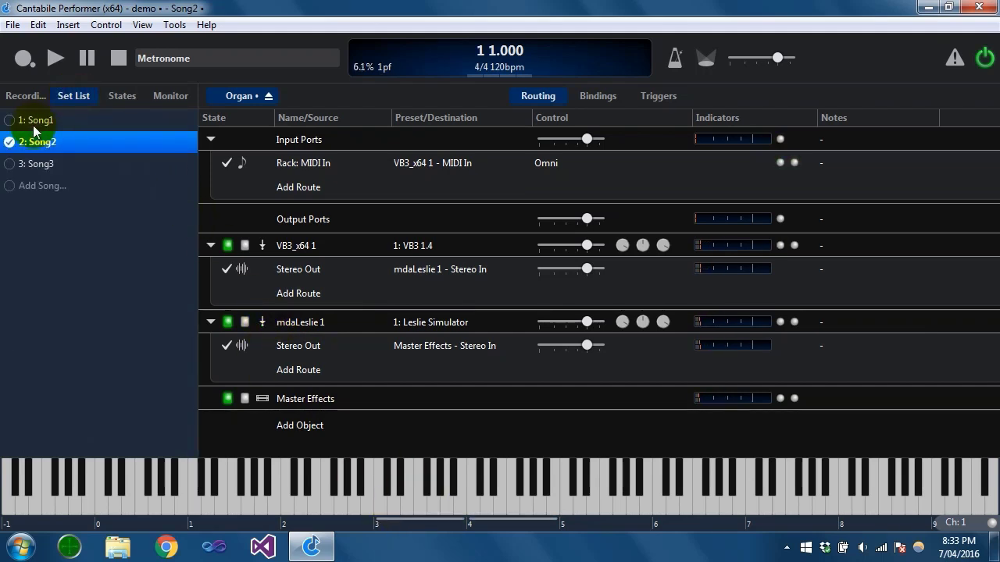
{"action": "left_click", "coordinate": [10, 165]}
{"action": "left_click", "coordinate": [456, 339]}
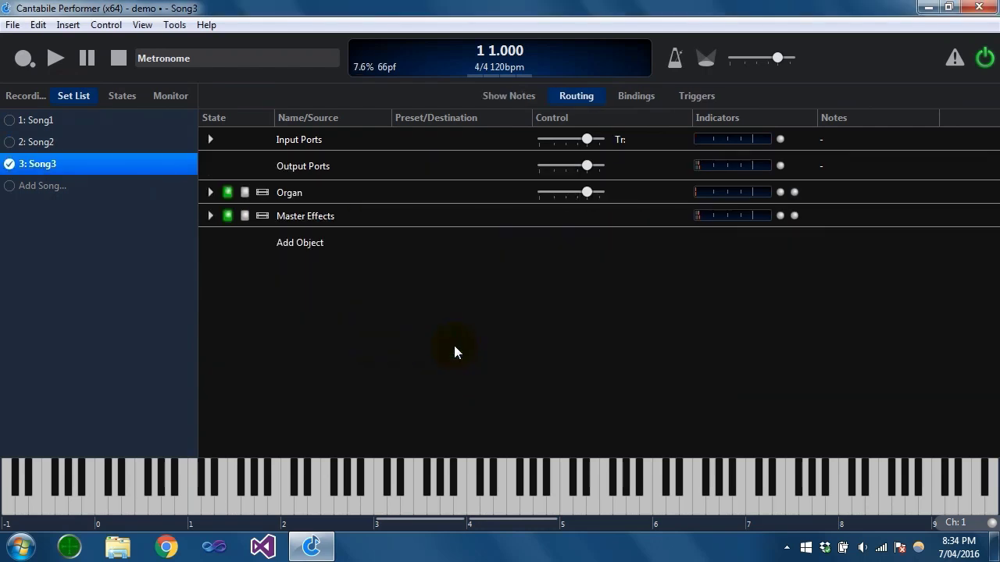
{"action": "double_click", "coordinate": [315, 192]}
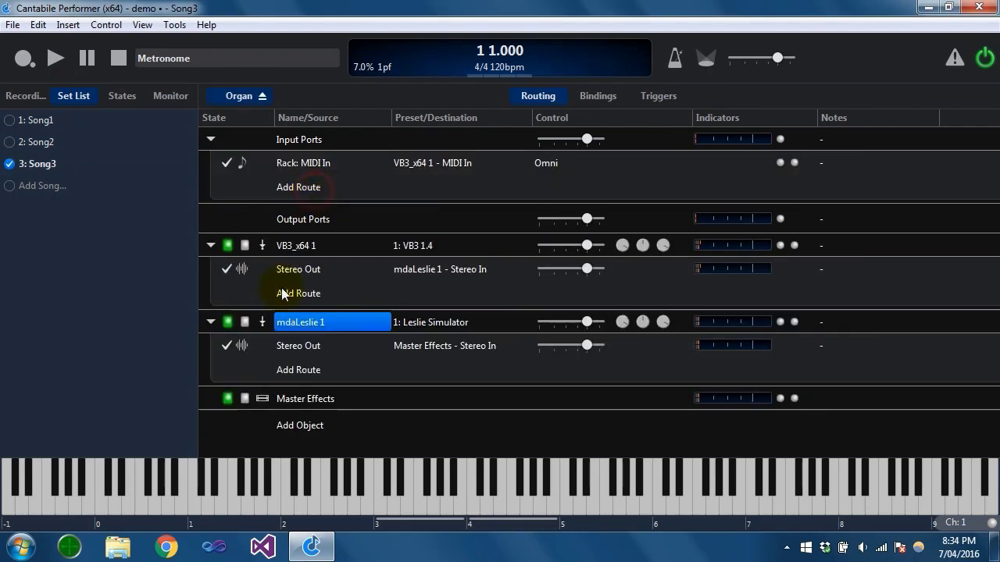
{"action": "left_click", "coordinate": [256, 327]}
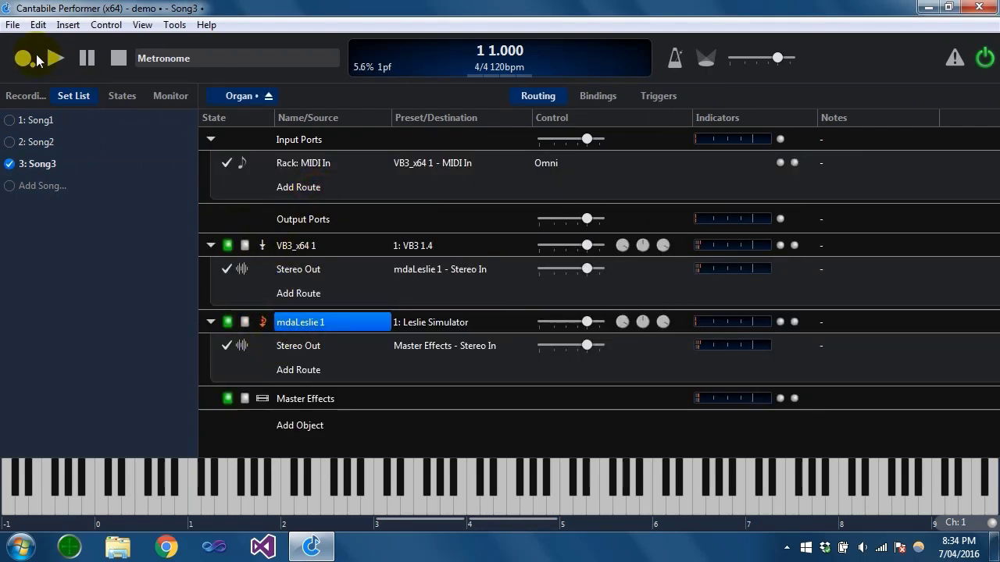
Save the Organ rack and play several notes in Song3 to test the bypassed mdaLeslie 1
{"action": "left_click", "coordinate": [13, 24]}
{"action": "left_click", "coordinate": [32, 86]}
{"action": "left_click", "coordinate": [235, 484]}
{"action": "left_click", "coordinate": [383, 479]}
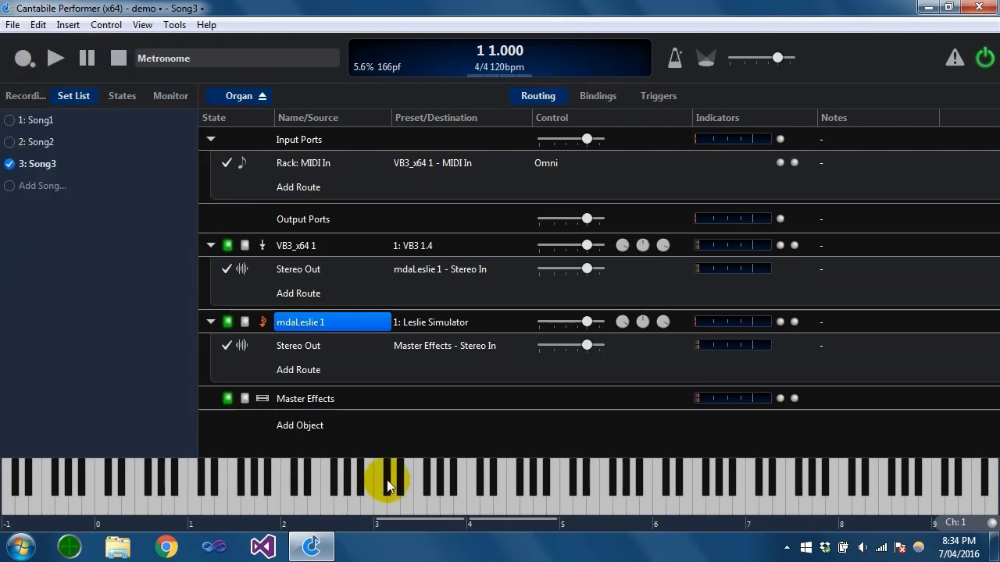
{"action": "left_click", "coordinate": [434, 498]}
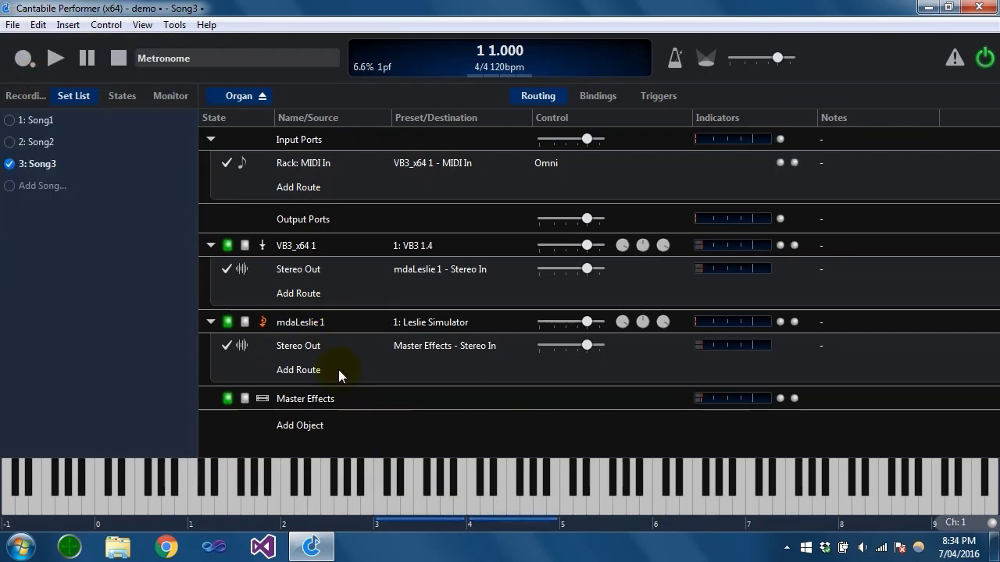
{"action": "left_click", "coordinate": [408, 504]}
{"action": "left_click", "coordinate": [434, 484]}
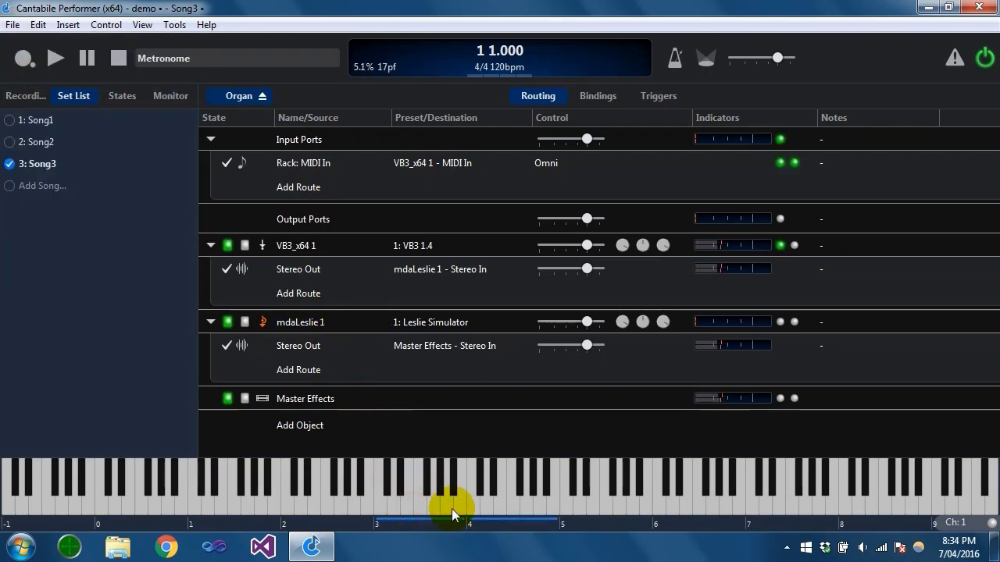
Load Song2, saving the pending changes, and open its Organ rack to check the bypass mode of mdaLeslie 1
{"action": "left_click", "coordinate": [12, 126]}
{"action": "left_click", "coordinate": [429, 331]}
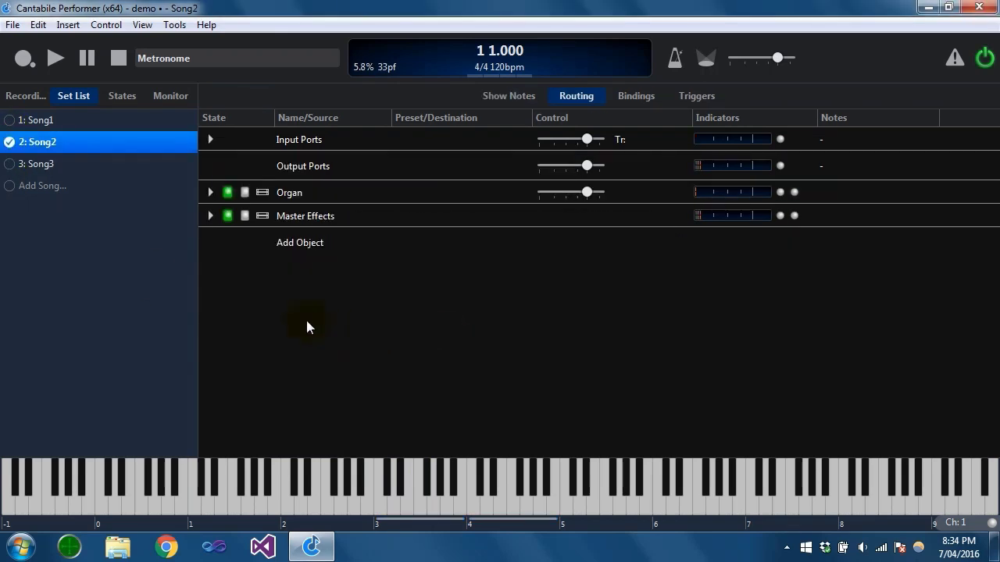
{"action": "double_click", "coordinate": [306, 196]}
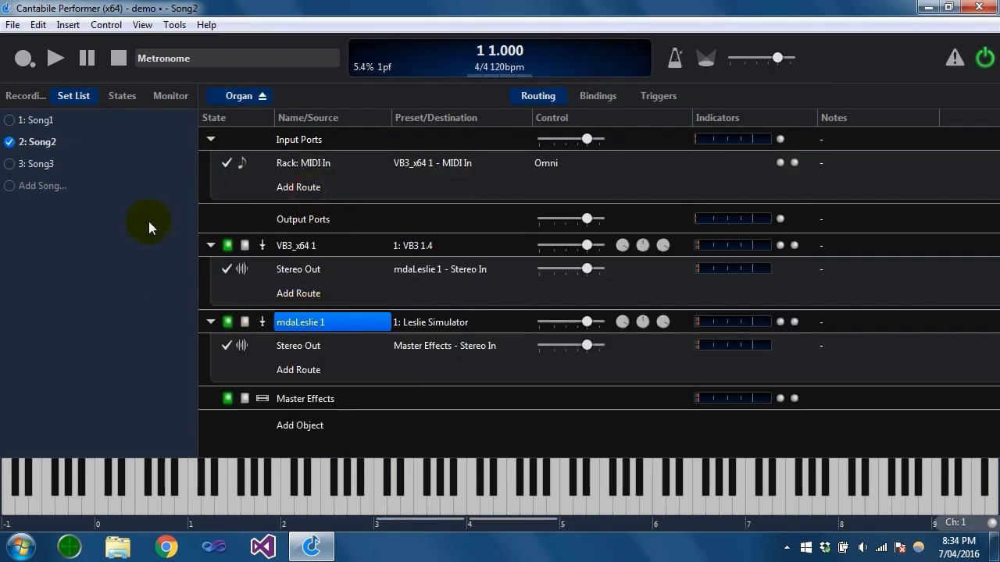
Load Song3 and Song2 in turn, opening the Organ rack in each to compare the bypass mode of mdaLeslie 1
{"action": "left_click", "coordinate": [16, 162]}
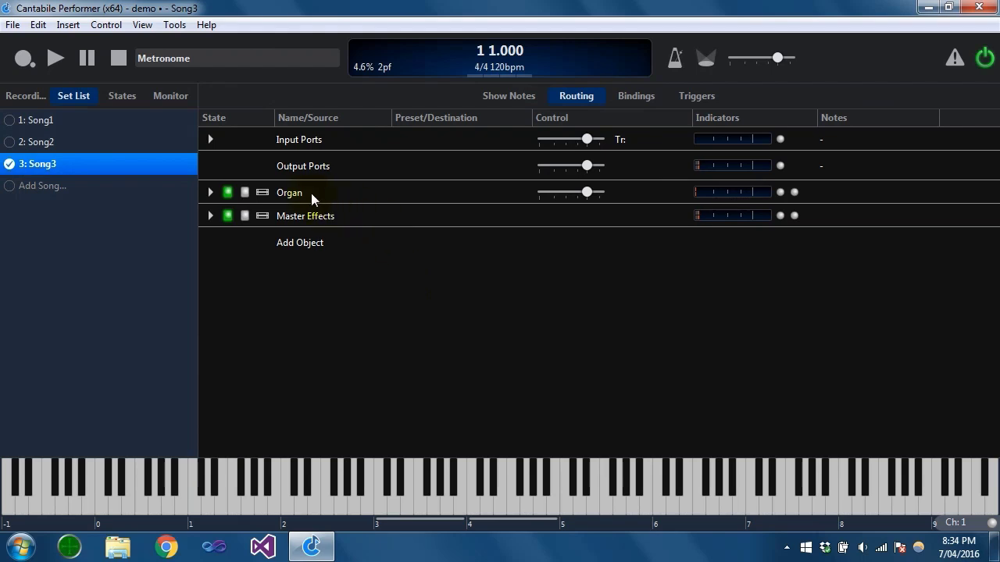
{"action": "double_click", "coordinate": [311, 193]}
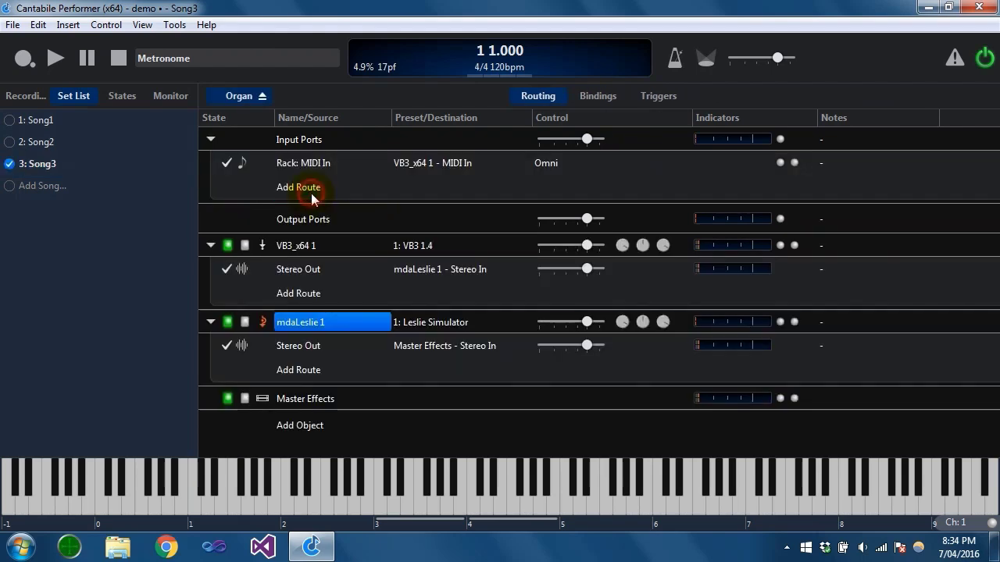
{"action": "left_click", "coordinate": [263, 317]}
{"action": "left_click", "coordinate": [9, 142]}
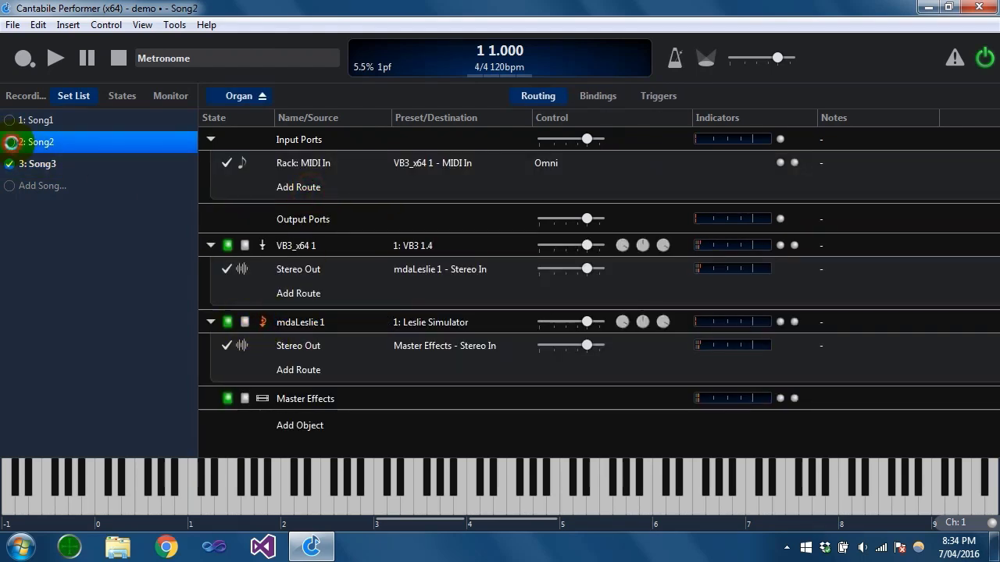
{"action": "double_click", "coordinate": [302, 195]}
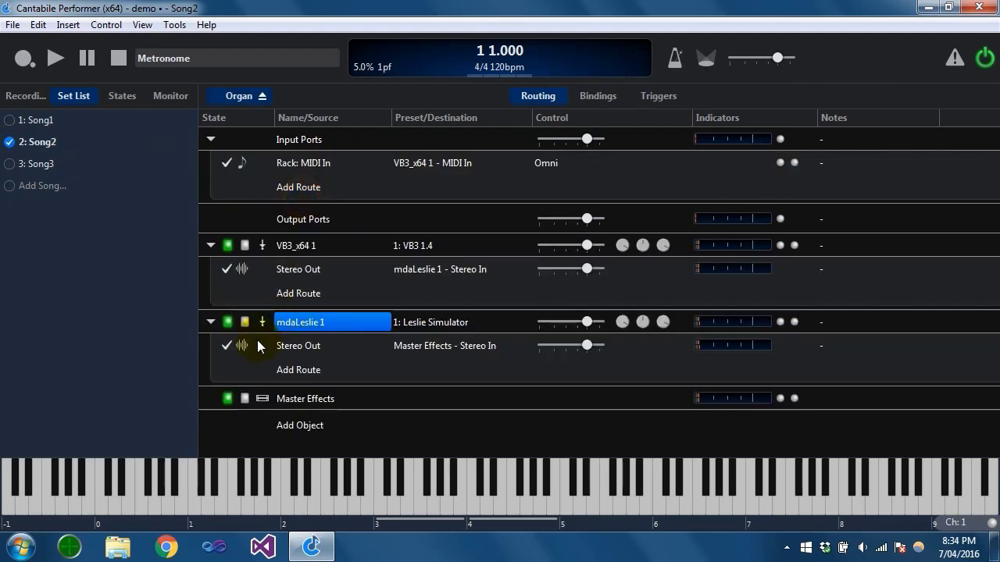
Inspect the mdaLeslie 1 plugin editor and its state behavior options, and close the Organ rack to return to Song2
{"action": "double_click", "coordinate": [336, 323]}
{"action": "left_click", "coordinate": [647, 157]}
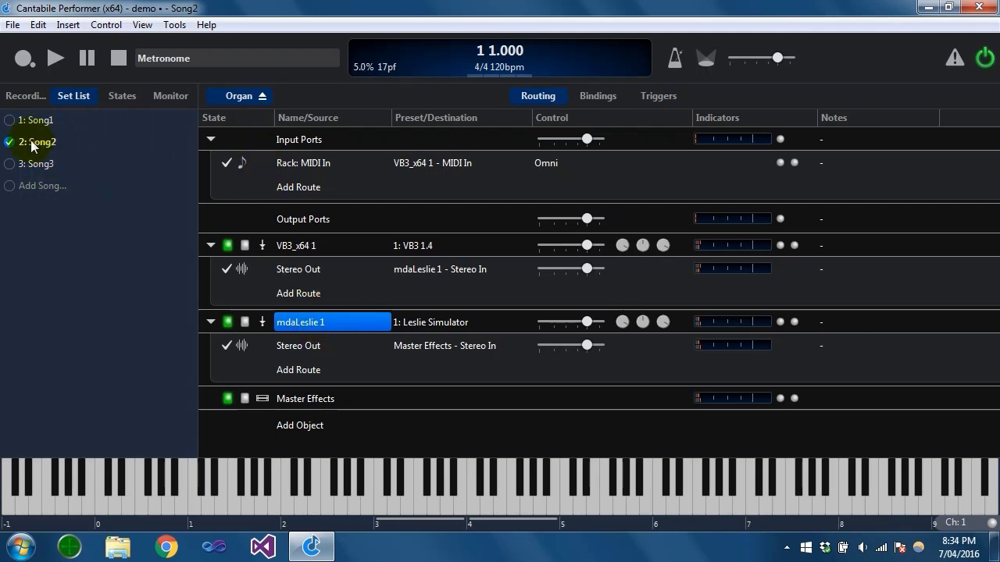
{"action": "left_click", "coordinate": [126, 100]}
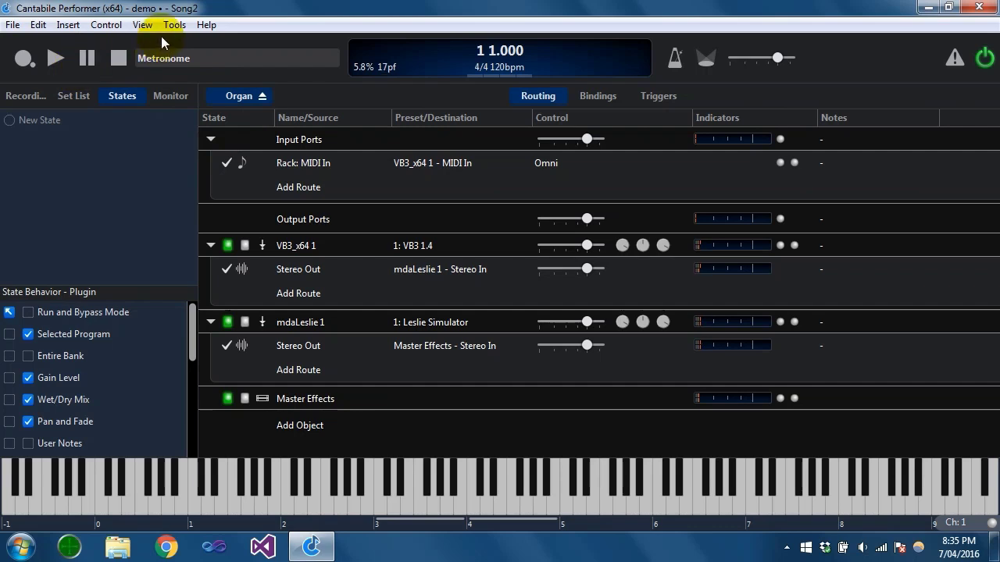
{"action": "left_click", "coordinate": [264, 96]}
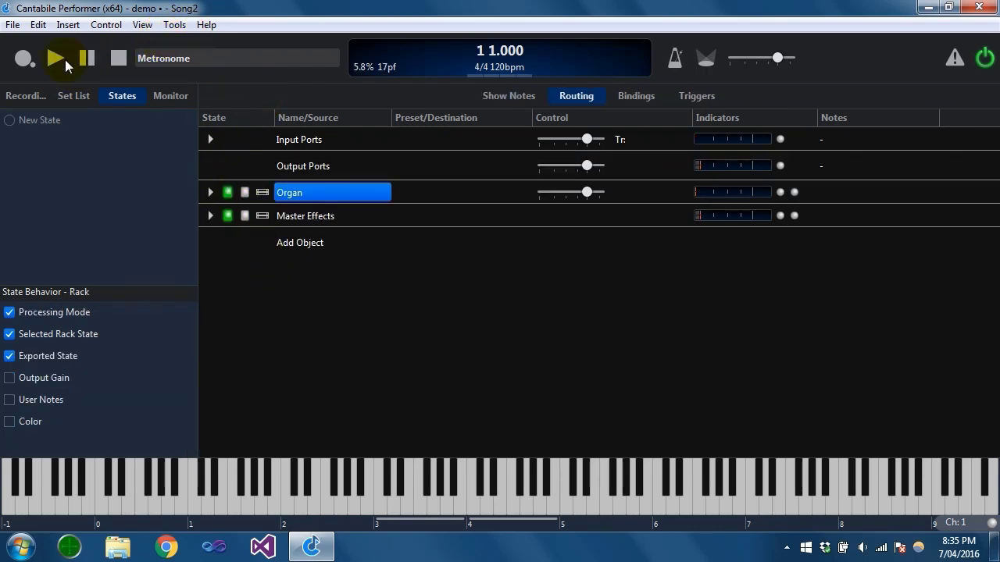
Open the Background Rack and save its pending changes
{"action": "left_click", "coordinate": [138, 28]}
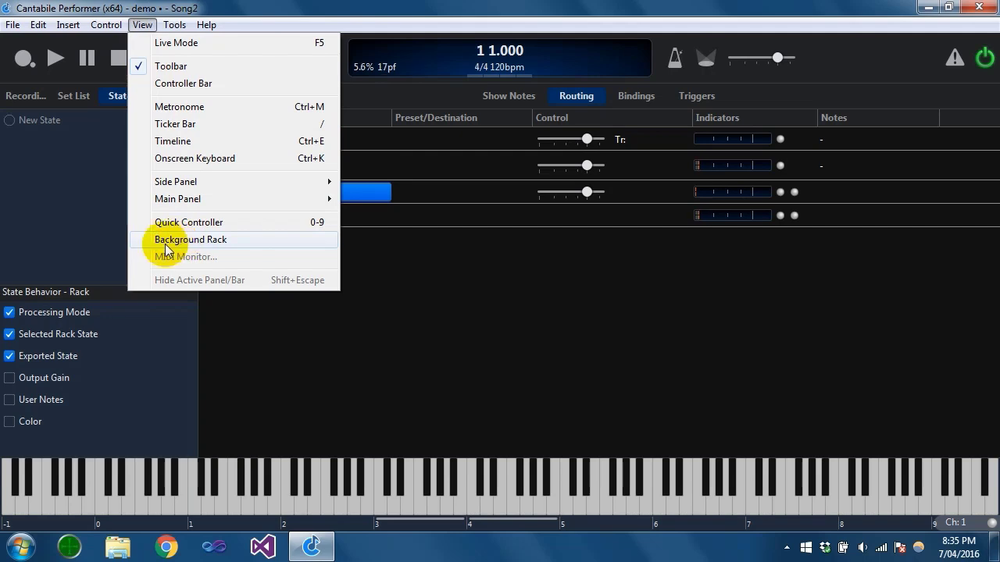
{"action": "left_click", "coordinate": [214, 243]}
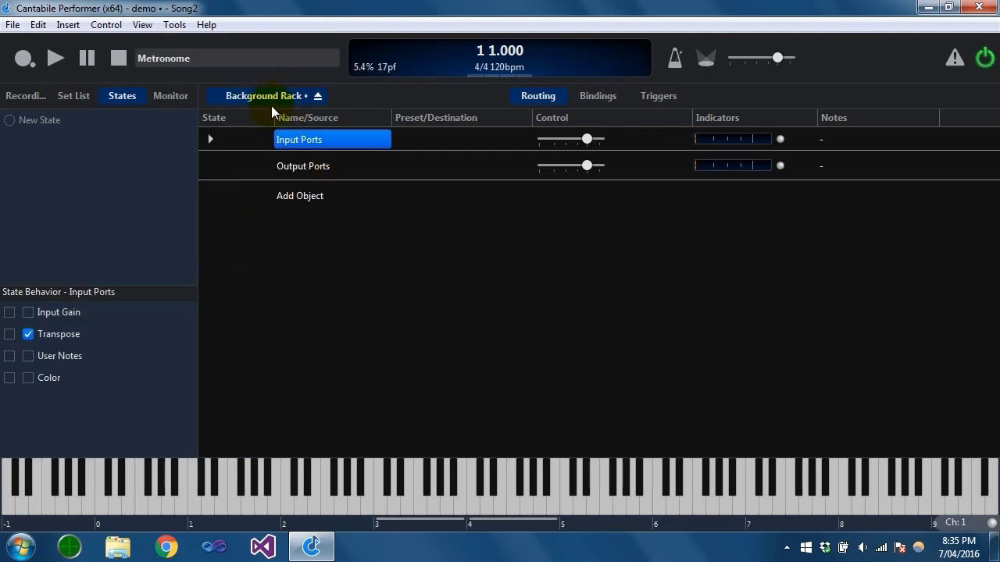
{"action": "left_click", "coordinate": [15, 25]}
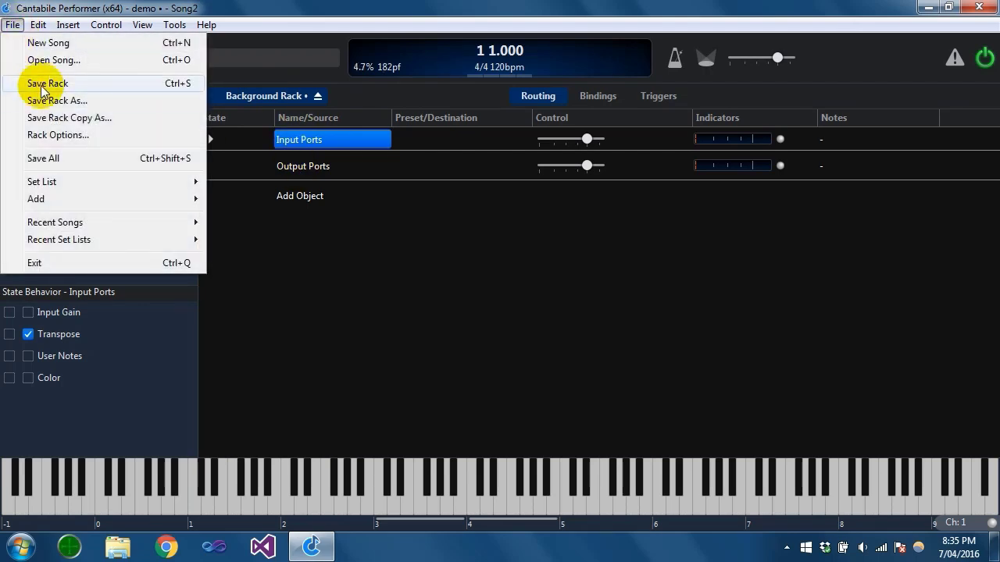
{"action": "left_click", "coordinate": [47, 84]}
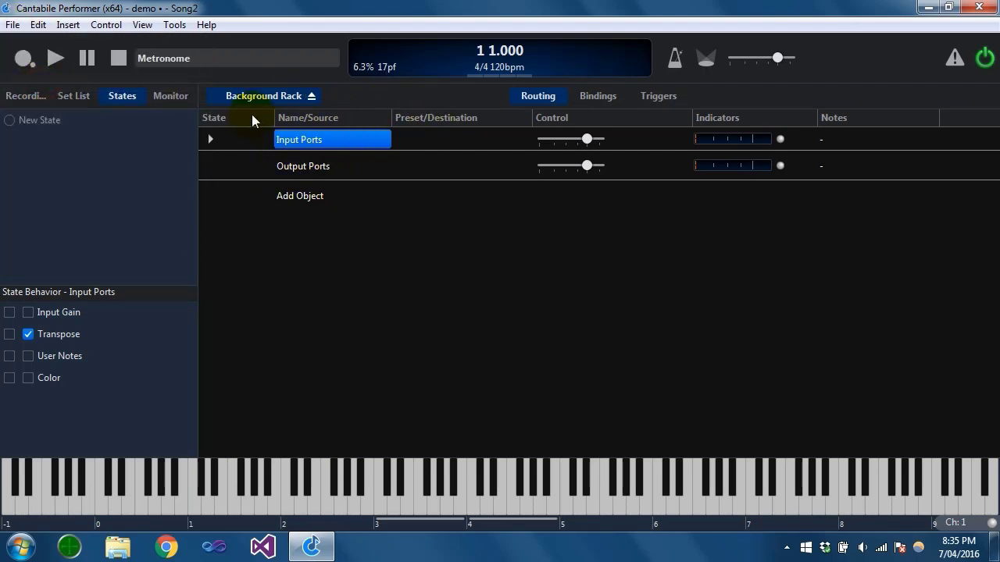
Review the Background Rack's set list binding and insertable object types, and close the rack to return to Song2
{"action": "left_click", "coordinate": [597, 98]}
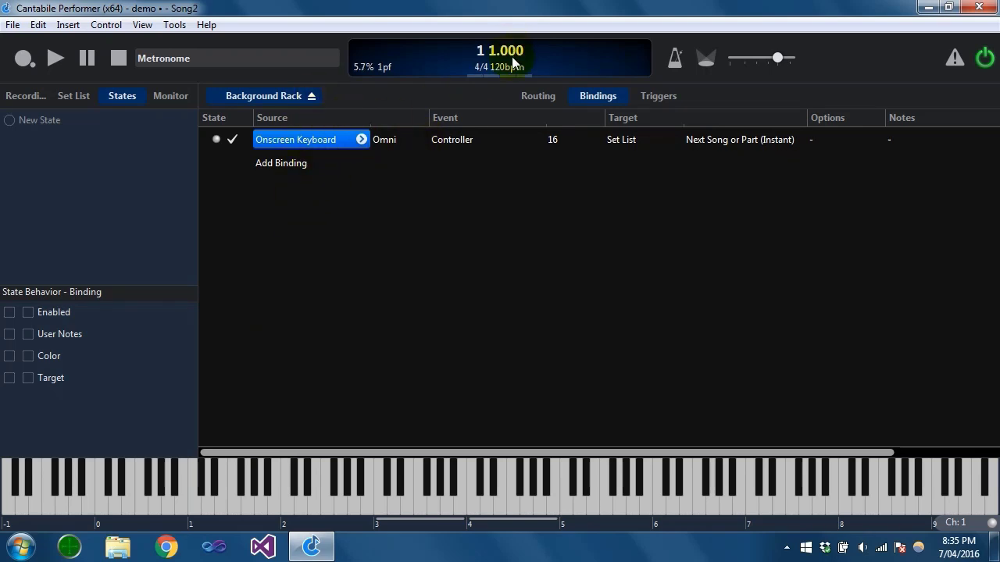
{"action": "left_click", "coordinate": [537, 96]}
{"action": "left_click", "coordinate": [323, 201]}
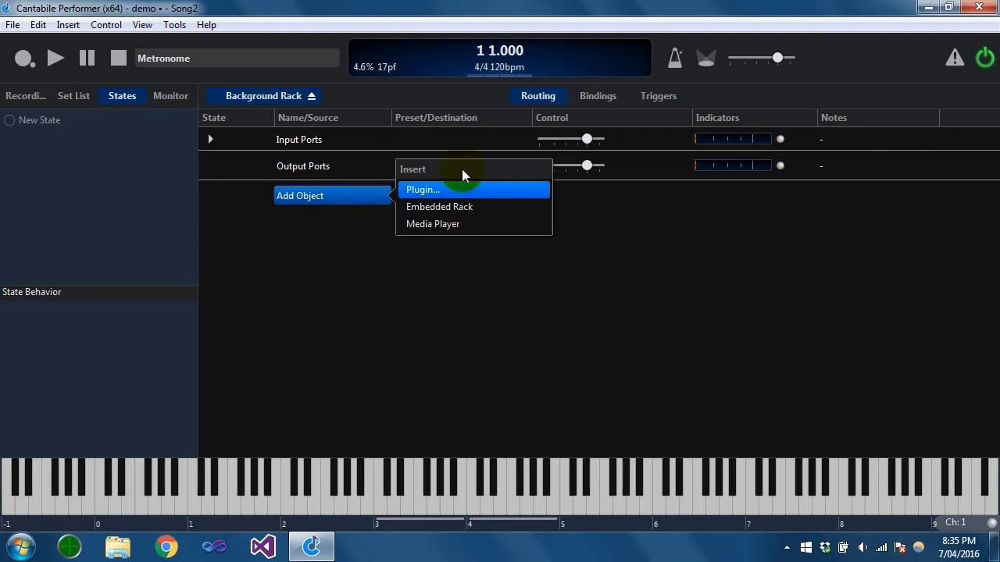
{"action": "left_click", "coordinate": [588, 97]}
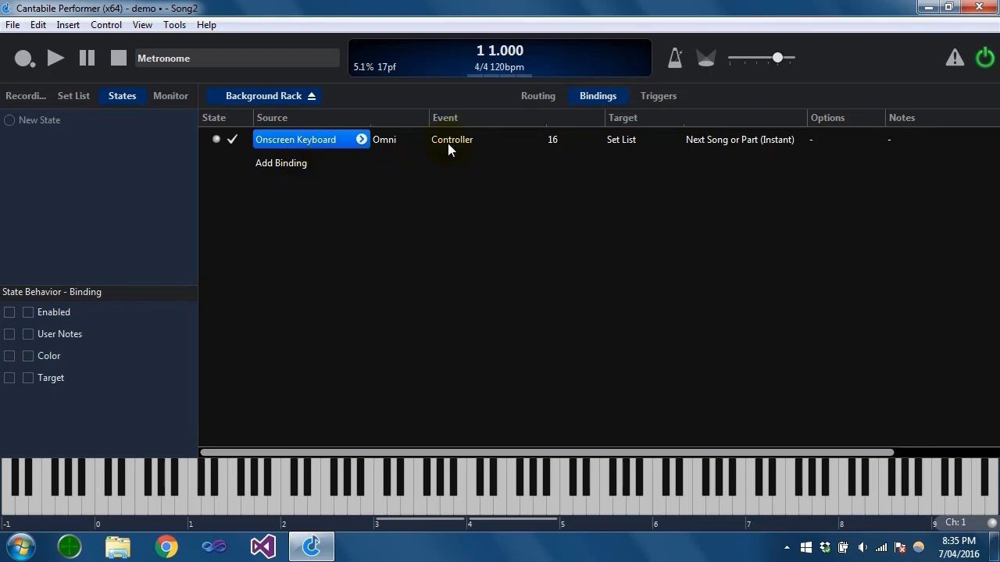
{"action": "left_click", "coordinate": [295, 141]}
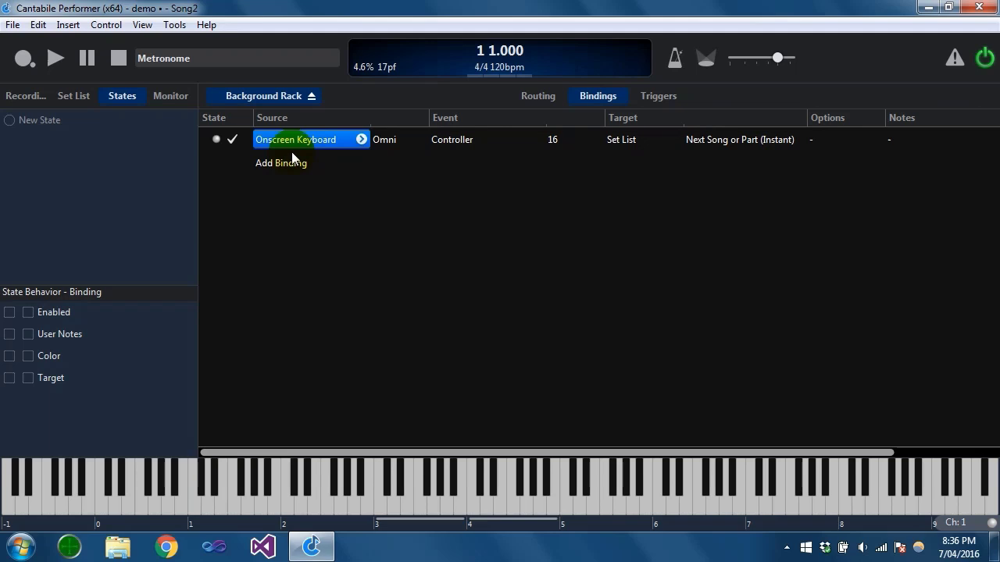
{"action": "left_click", "coordinate": [301, 96]}
Select the Organ and Master Effects racks in Song2 to review their state behavior options
{"action": "left_click", "coordinate": [296, 191]}
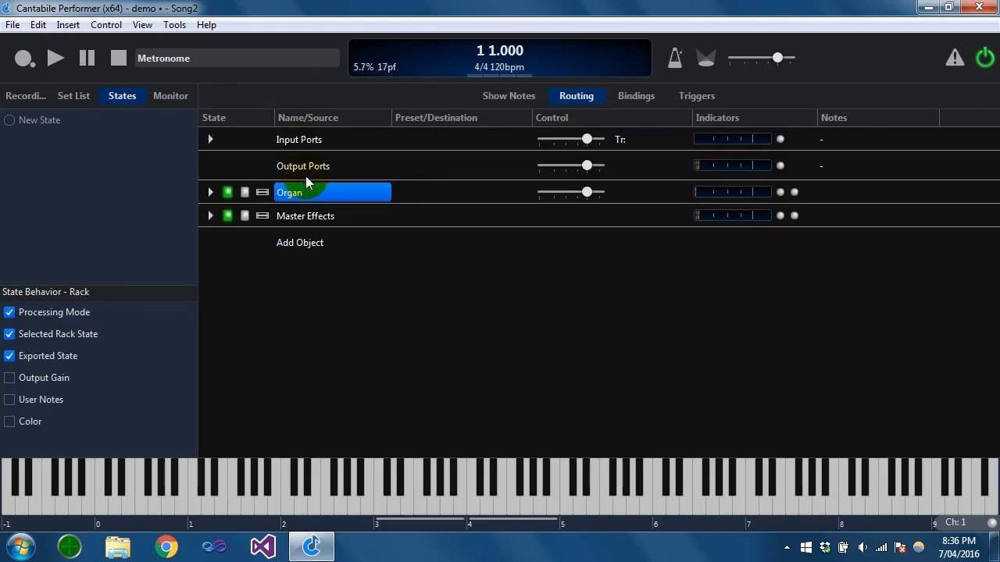
{"action": "left_click", "coordinate": [311, 215]}
{"action": "left_click", "coordinate": [316, 195]}
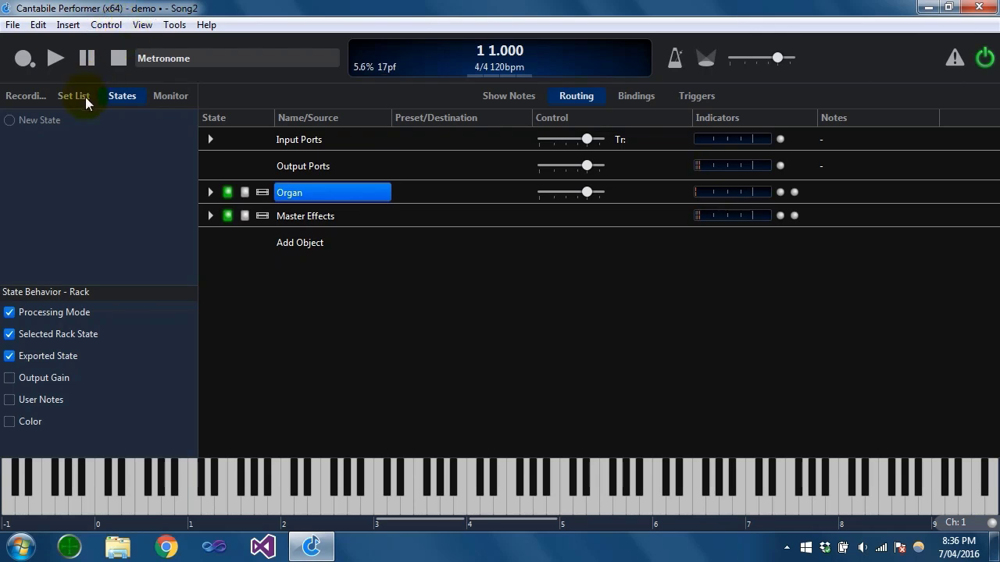
{"action": "left_click", "coordinate": [320, 193]}
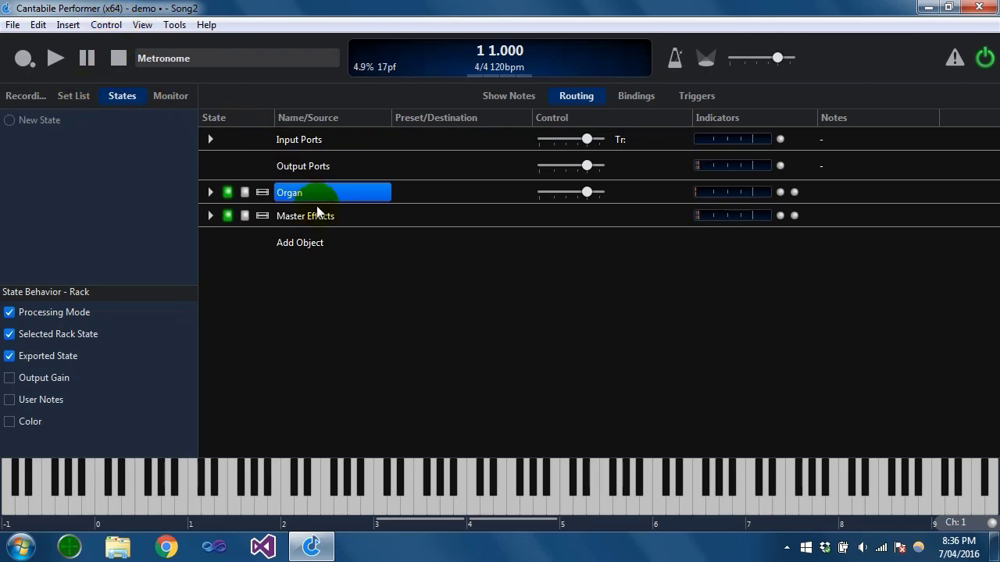